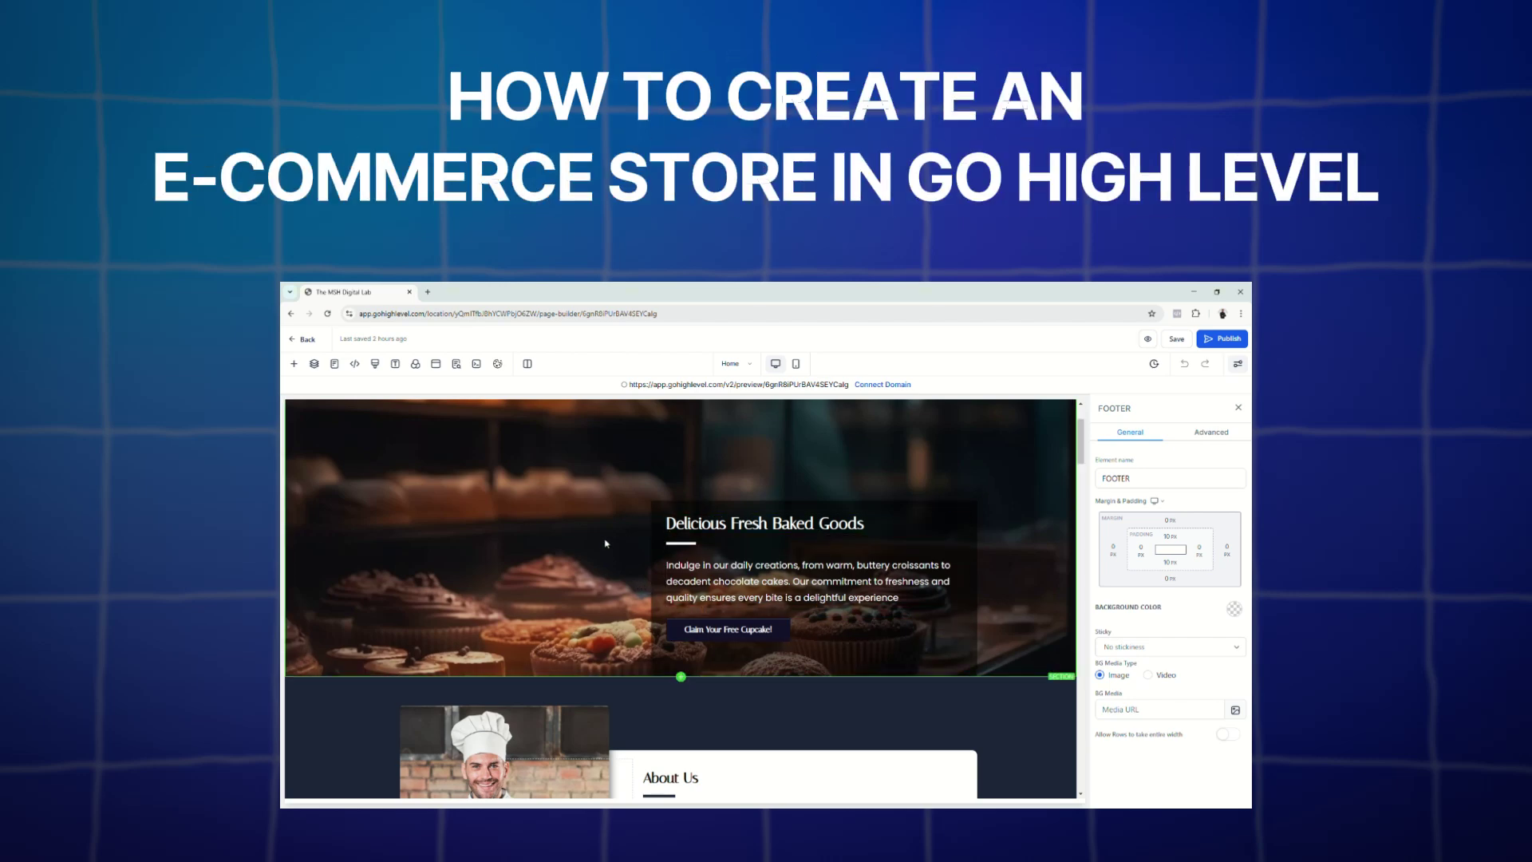
Watch the store-building intro and review the affiliate trial page and its $2,784 bonus claim.
left_click(295, 364)
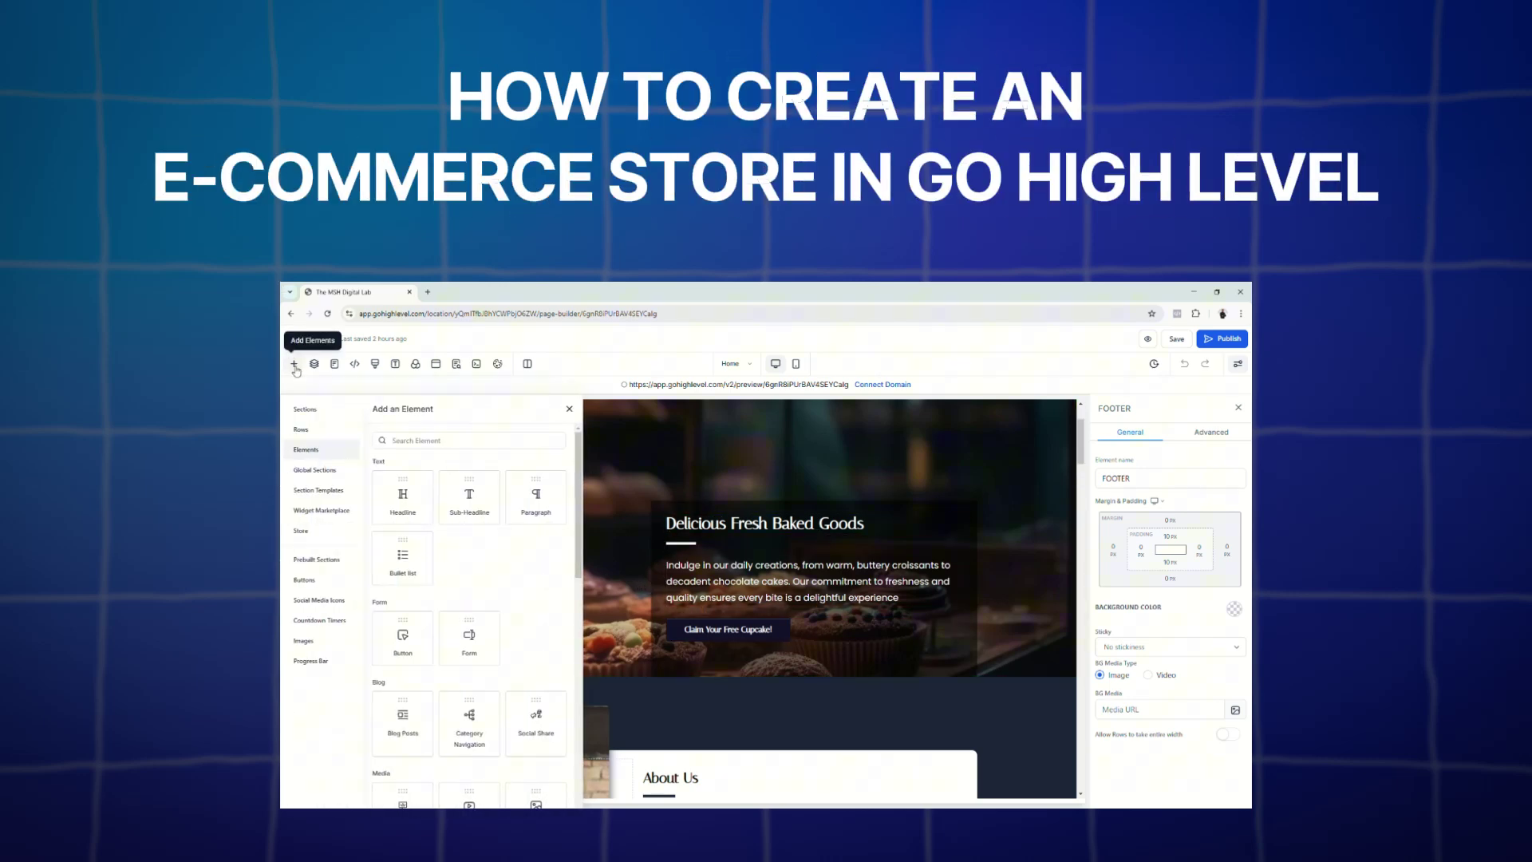
left_click(307, 533)
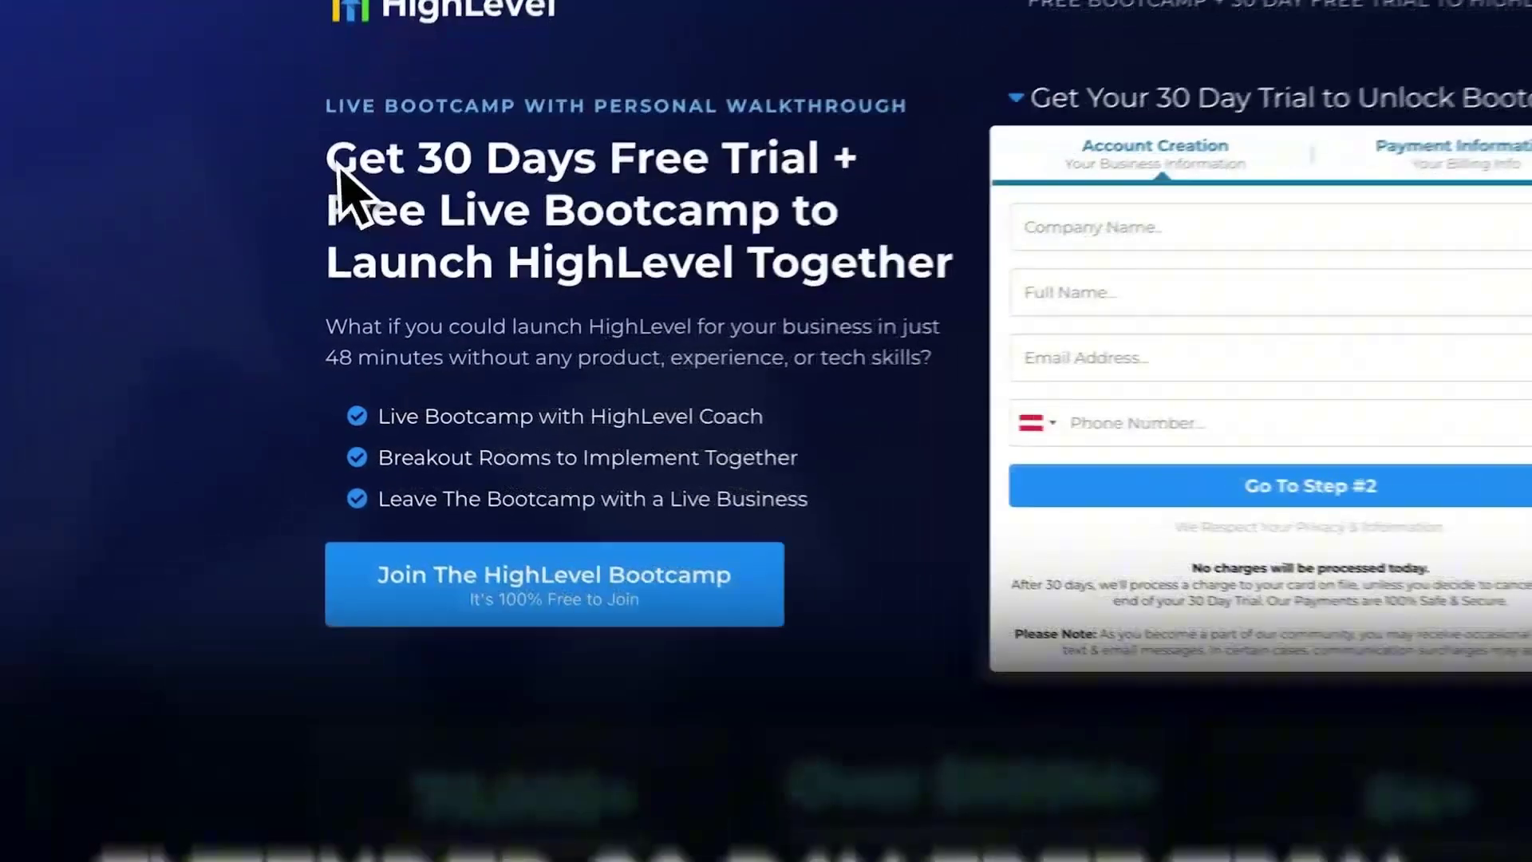
left_click_drag(319, 174, 860, 164)
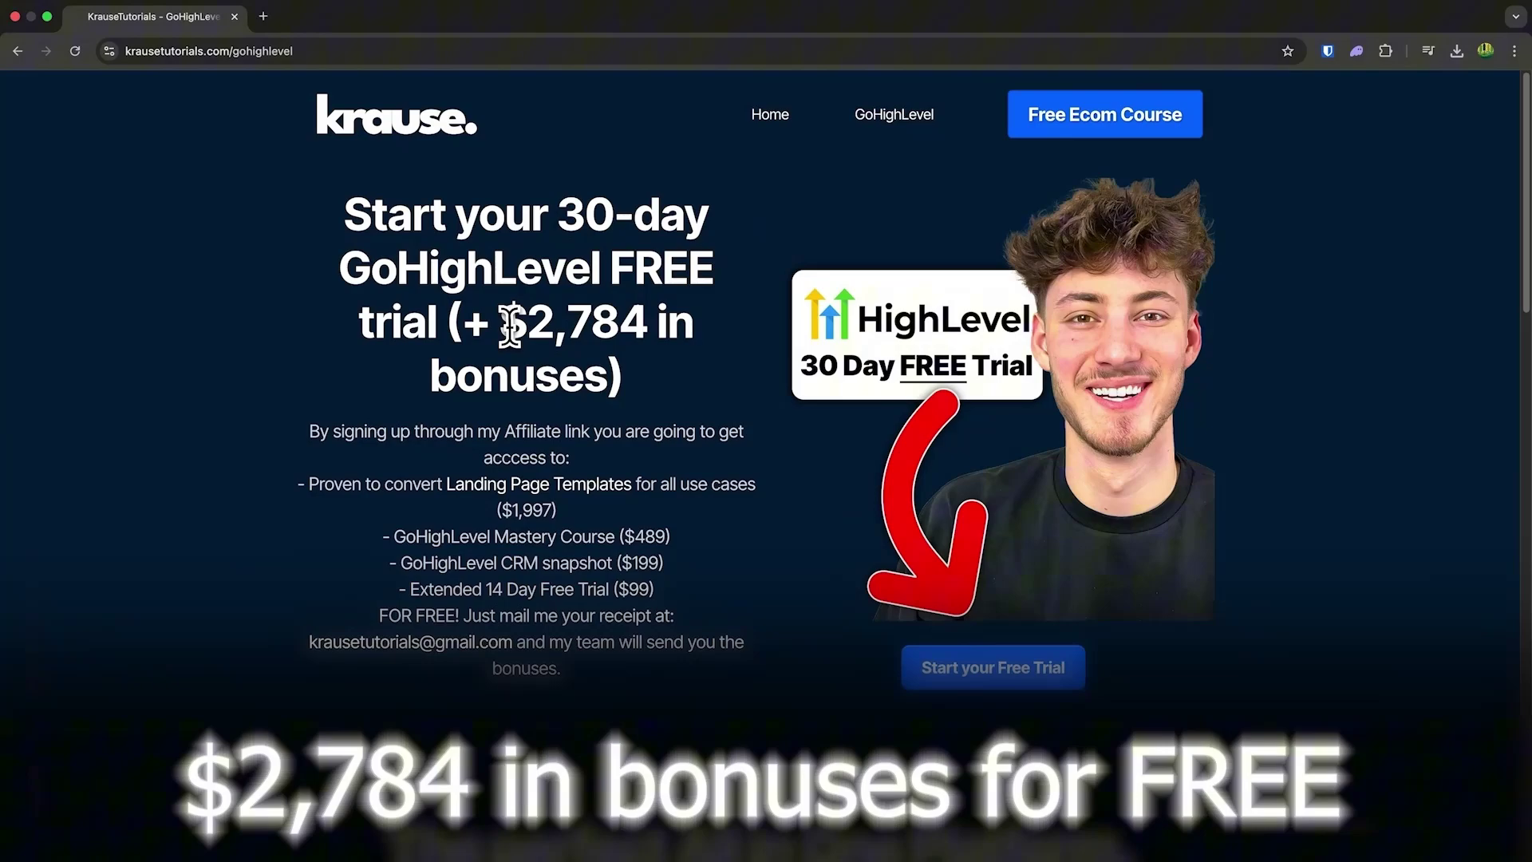
left_click_drag(501, 320, 596, 369)
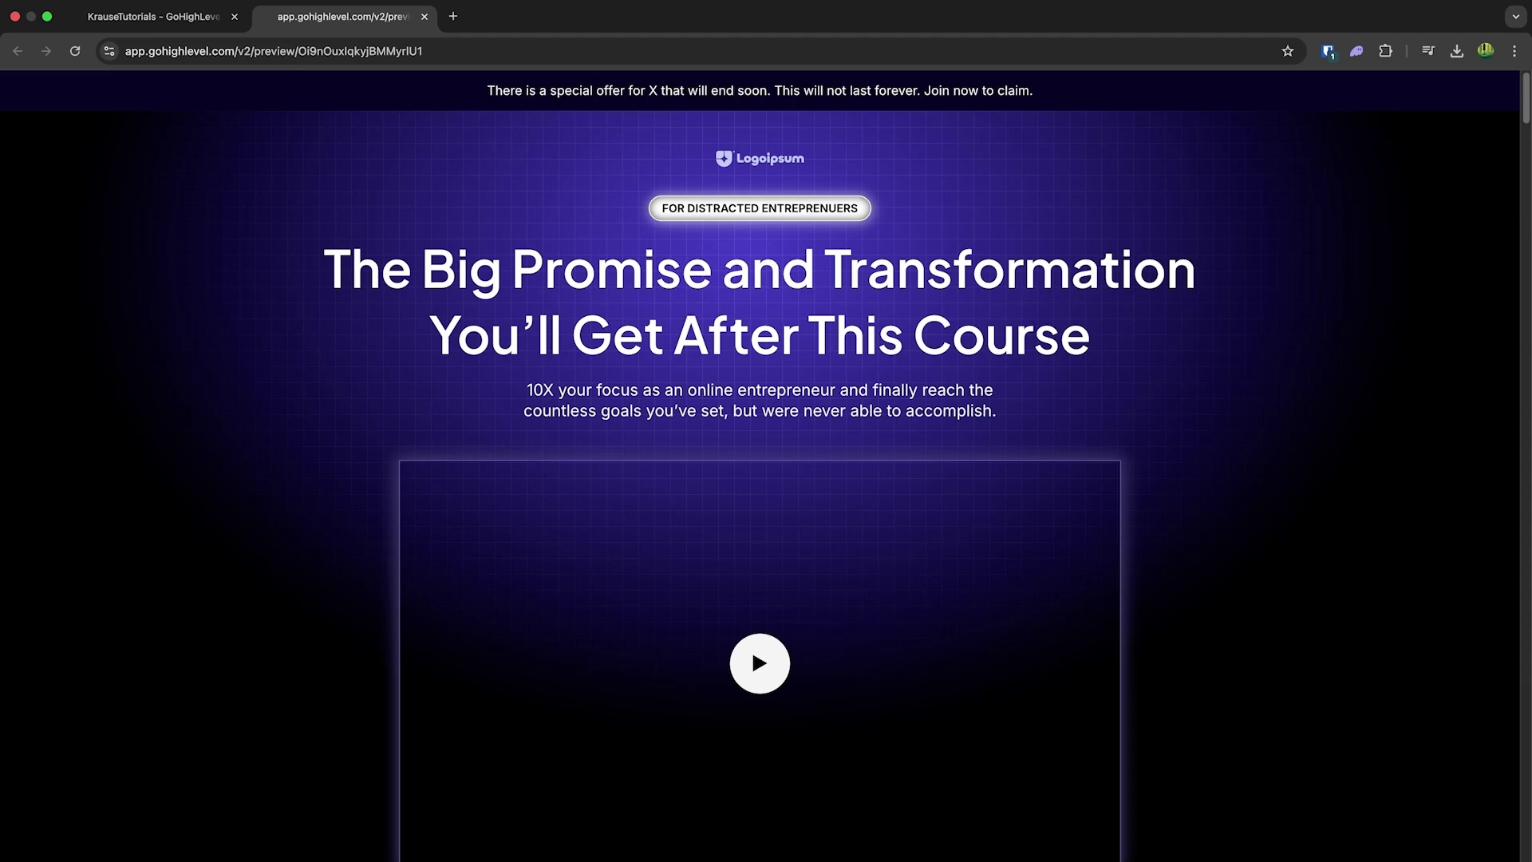
scroll(752, 648, "down", 6)
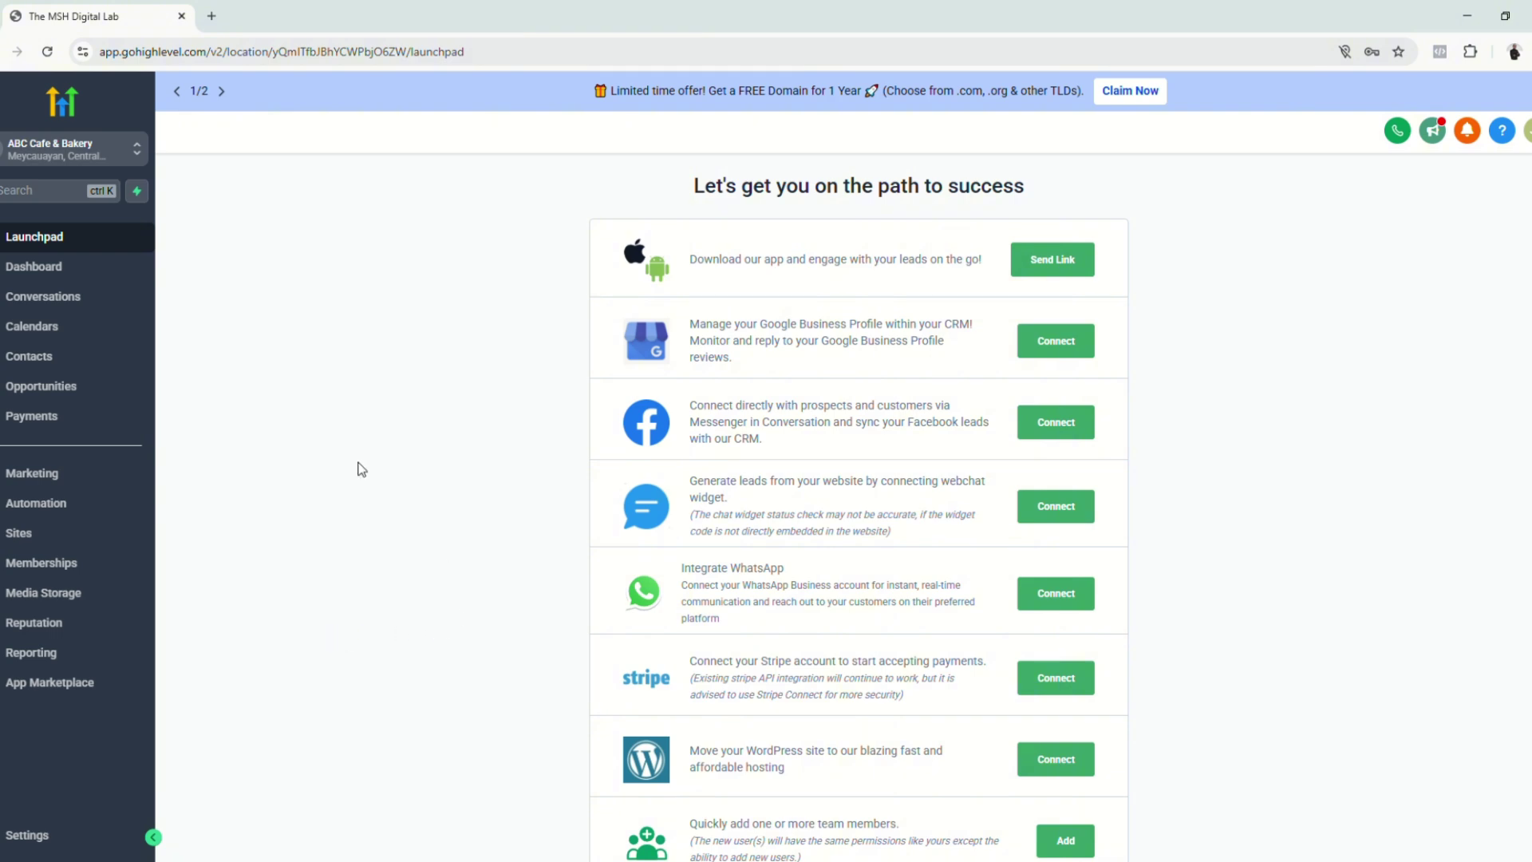
Go to Payments and choose Products to list Baguette and Wheat Bread.
left_click(45, 419)
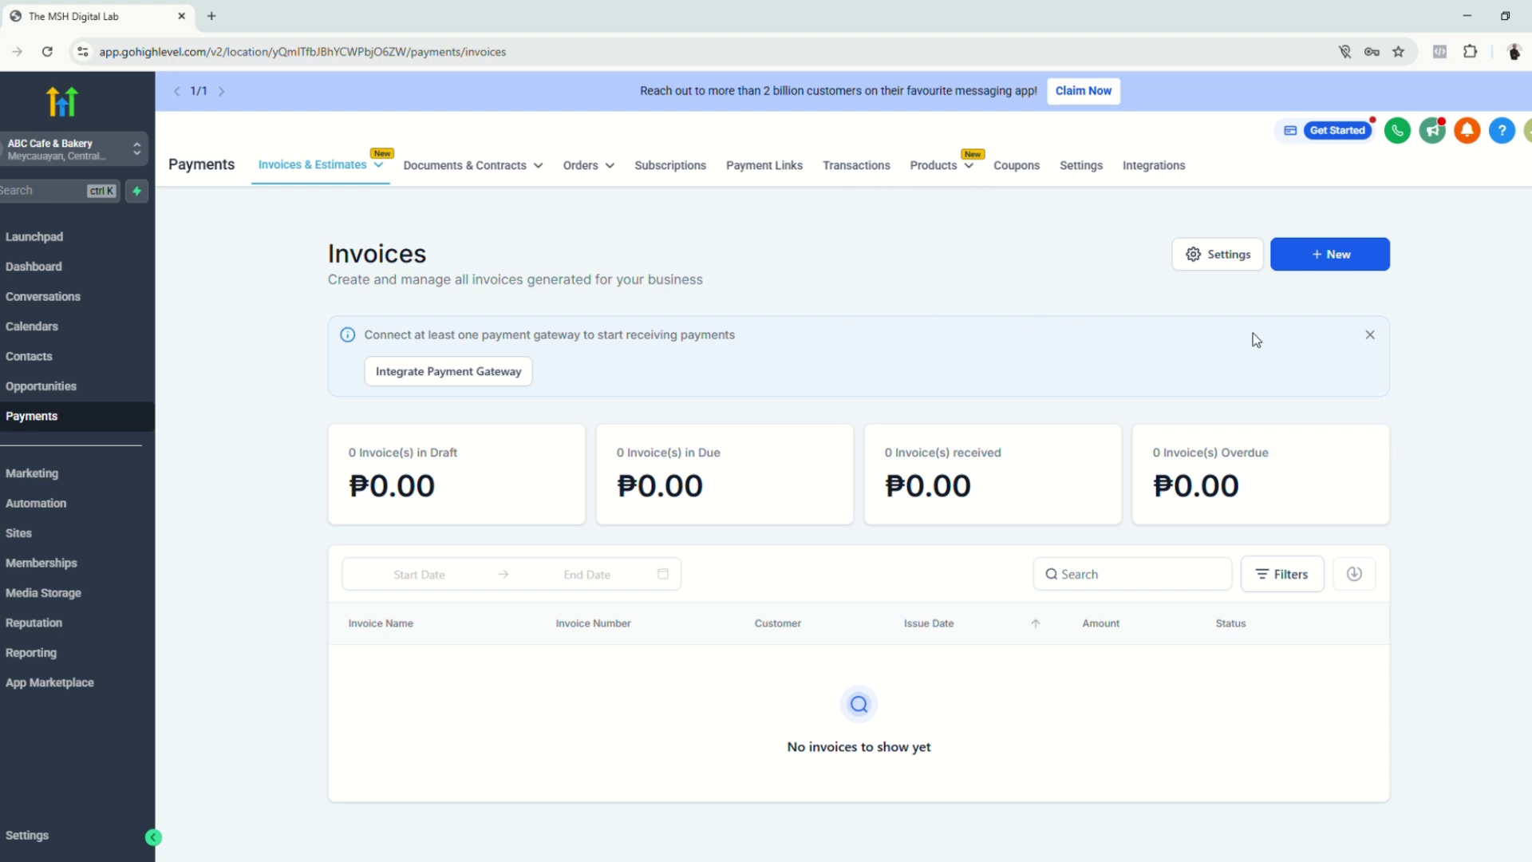
mouse_move(952, 171)
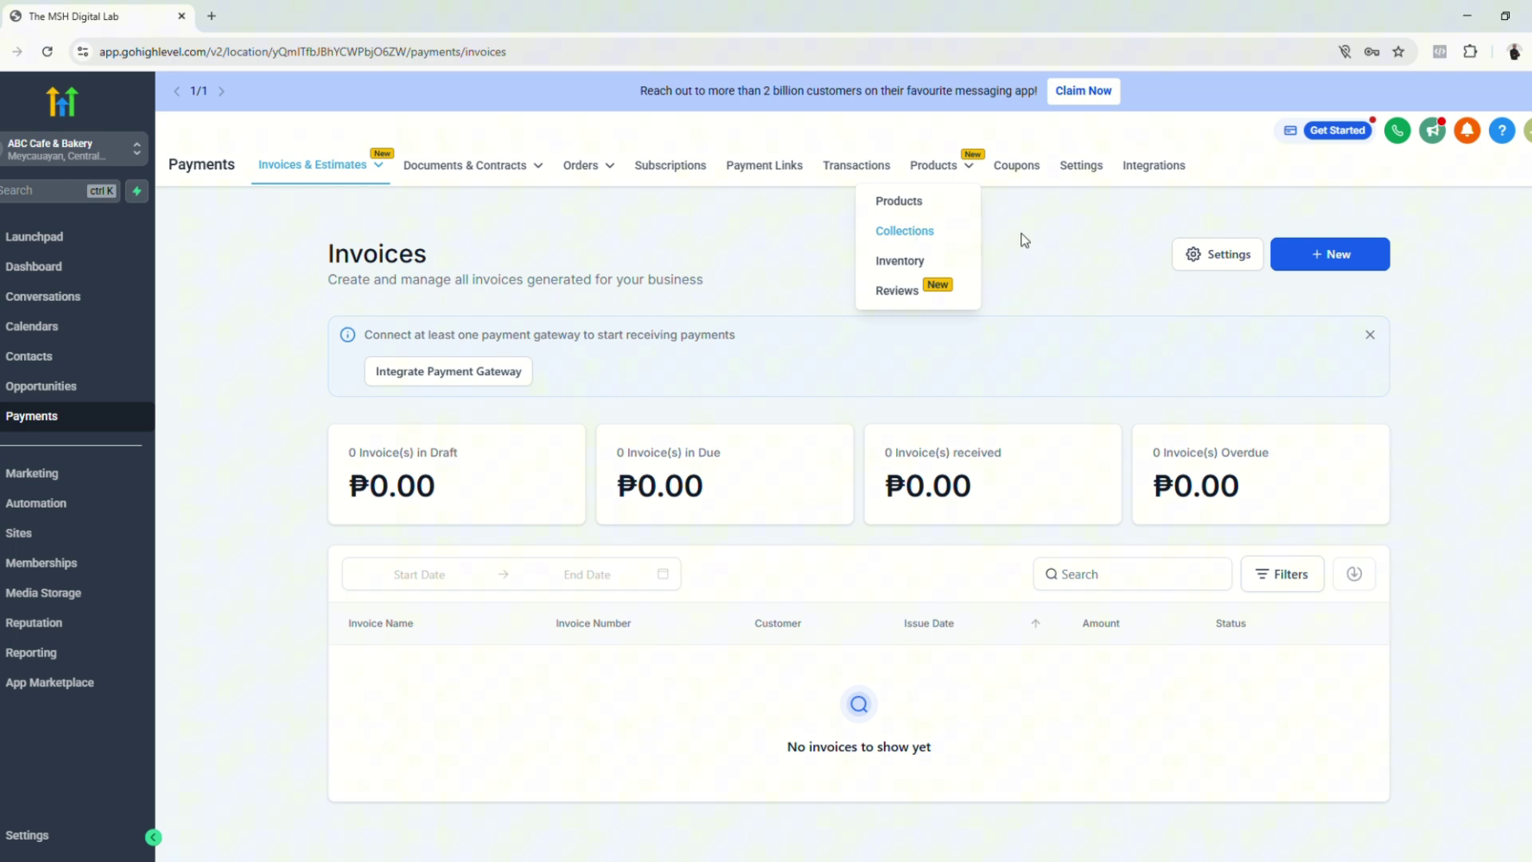
left_click(911, 202)
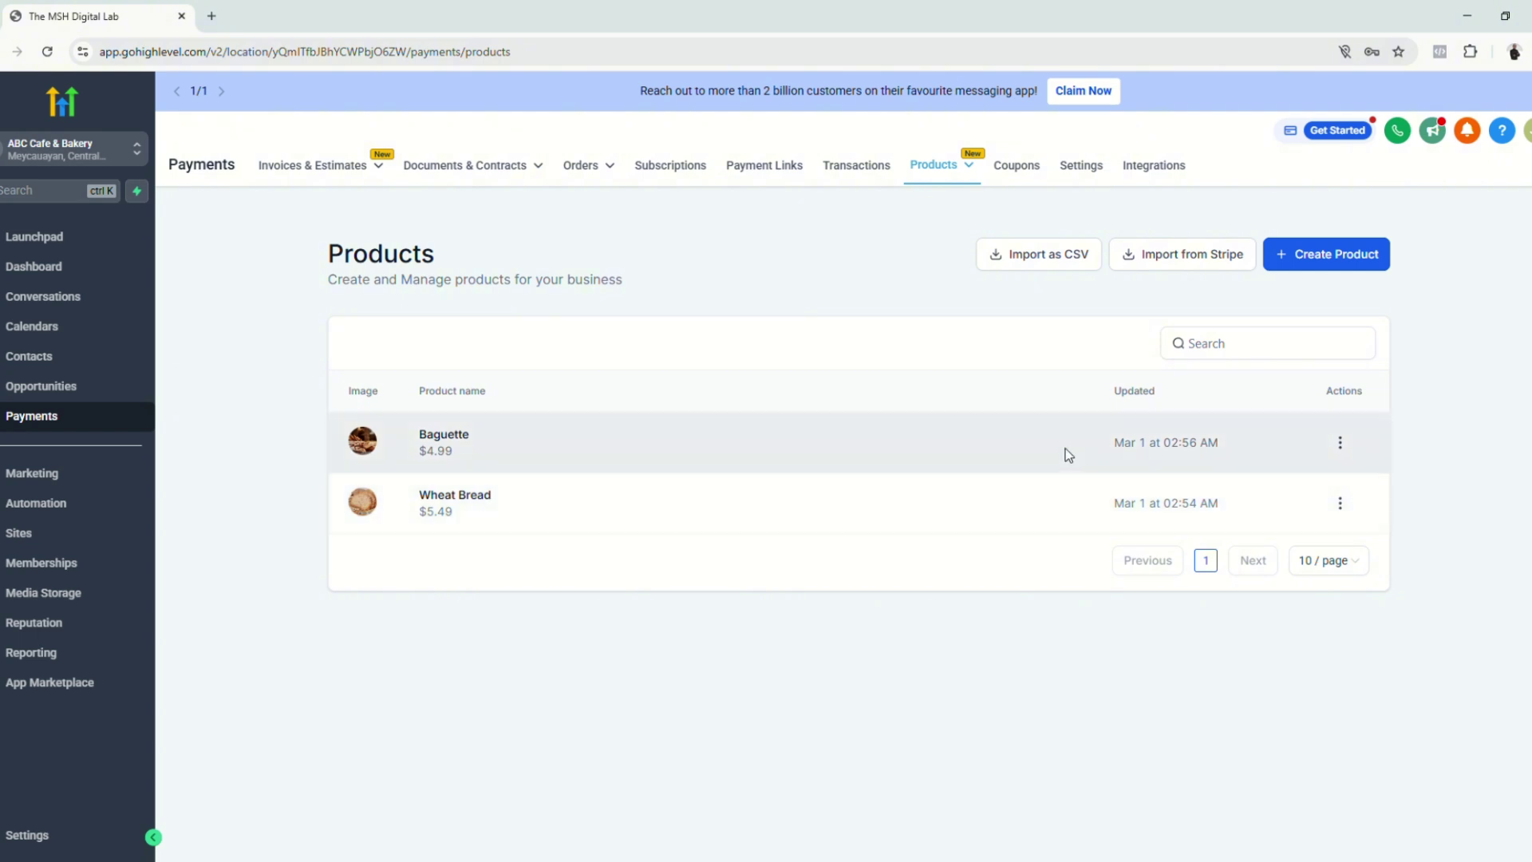
Start a new product and check the product collection list, which is still empty.
left_click(1341, 270)
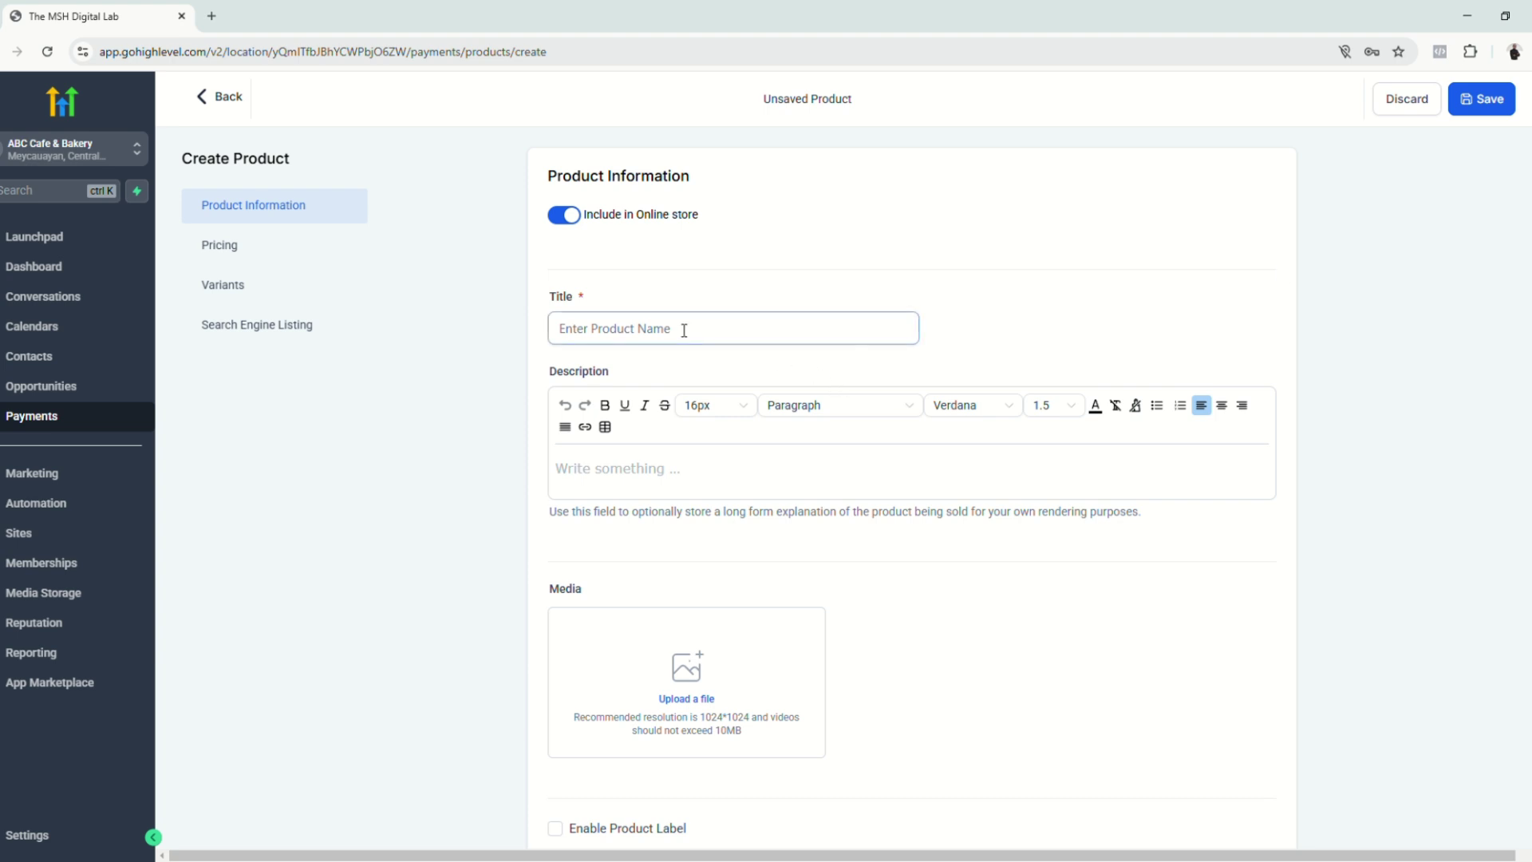
left_click(684, 330)
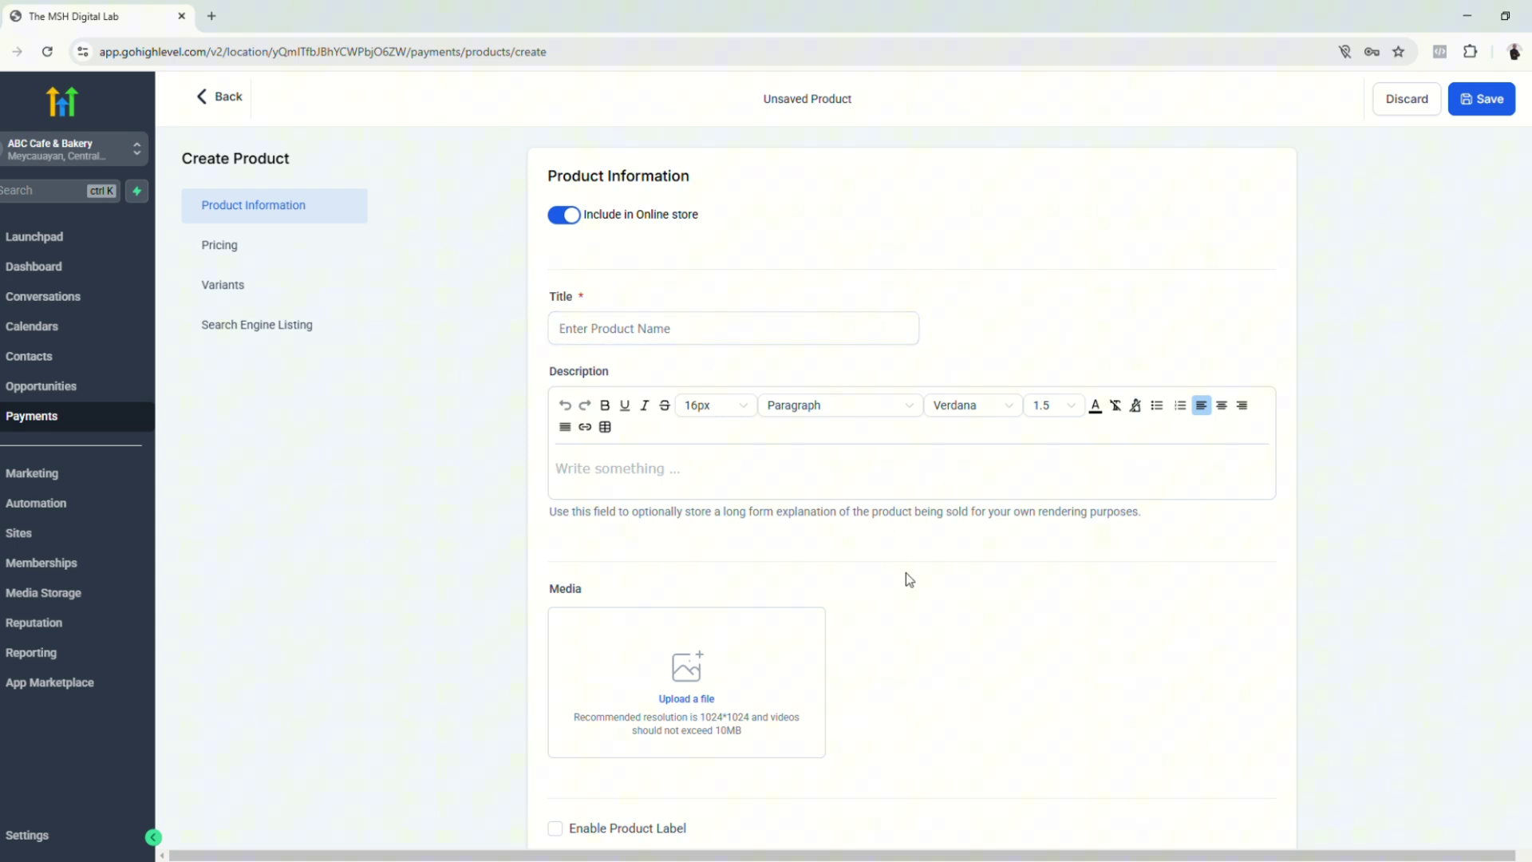
scroll(907, 572, "down", 3)
scroll(722, 518, "down", 3)
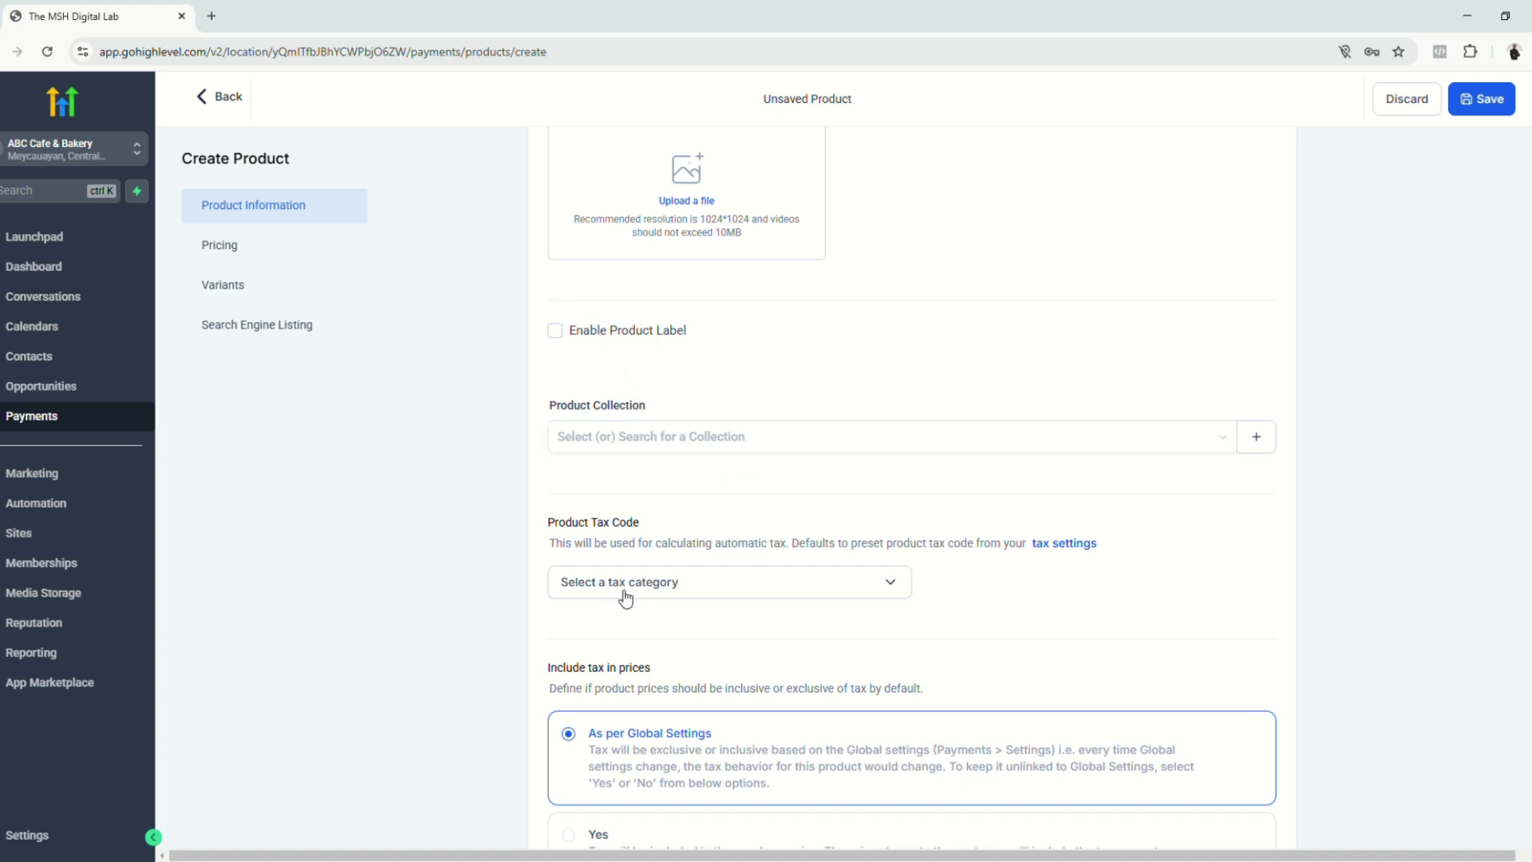
scroll(697, 623, "down", 2)
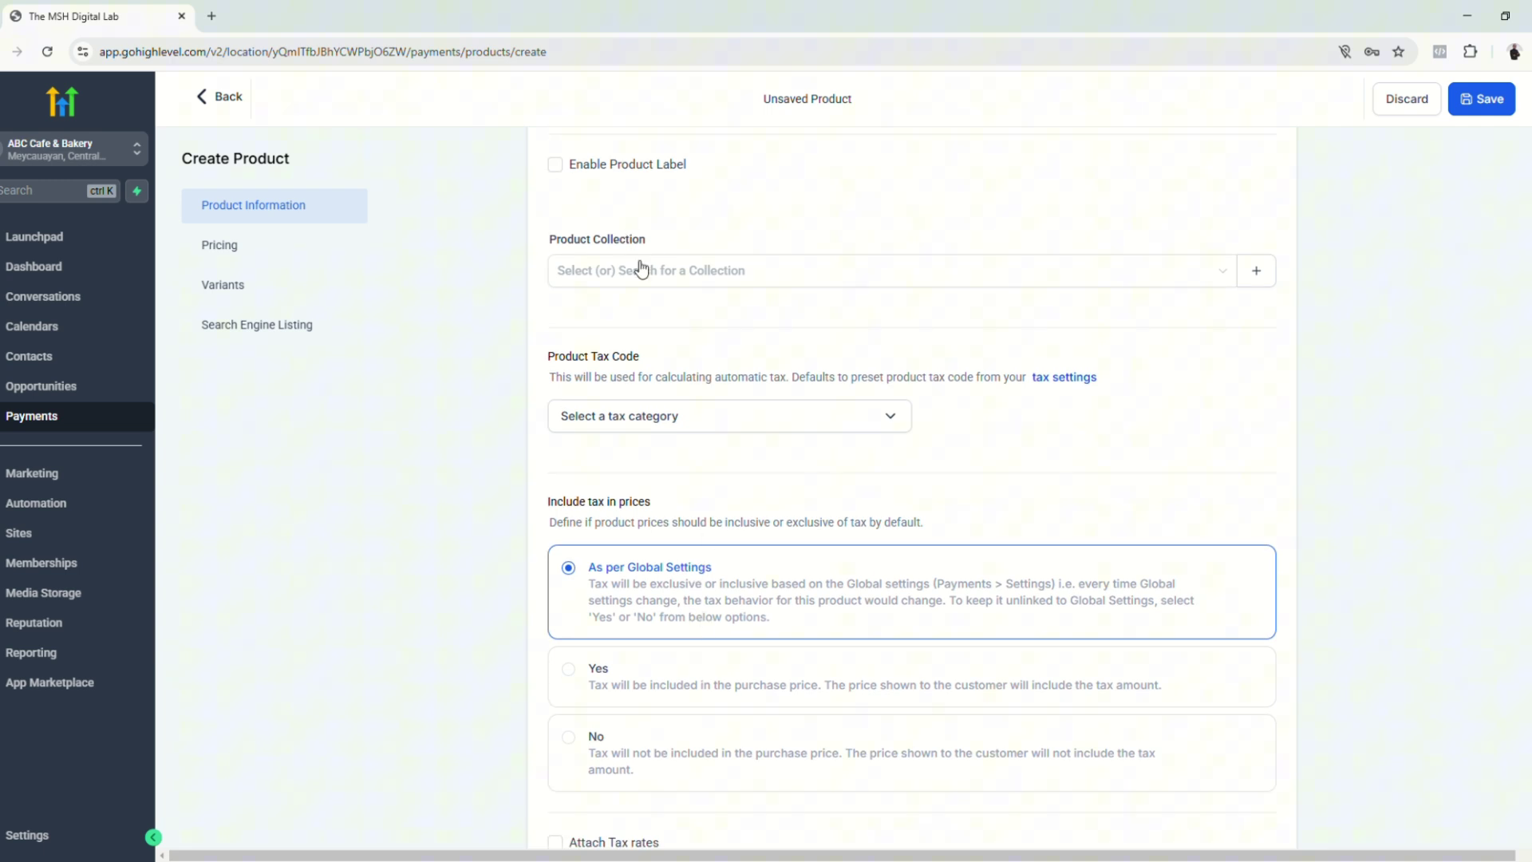
left_click(641, 270)
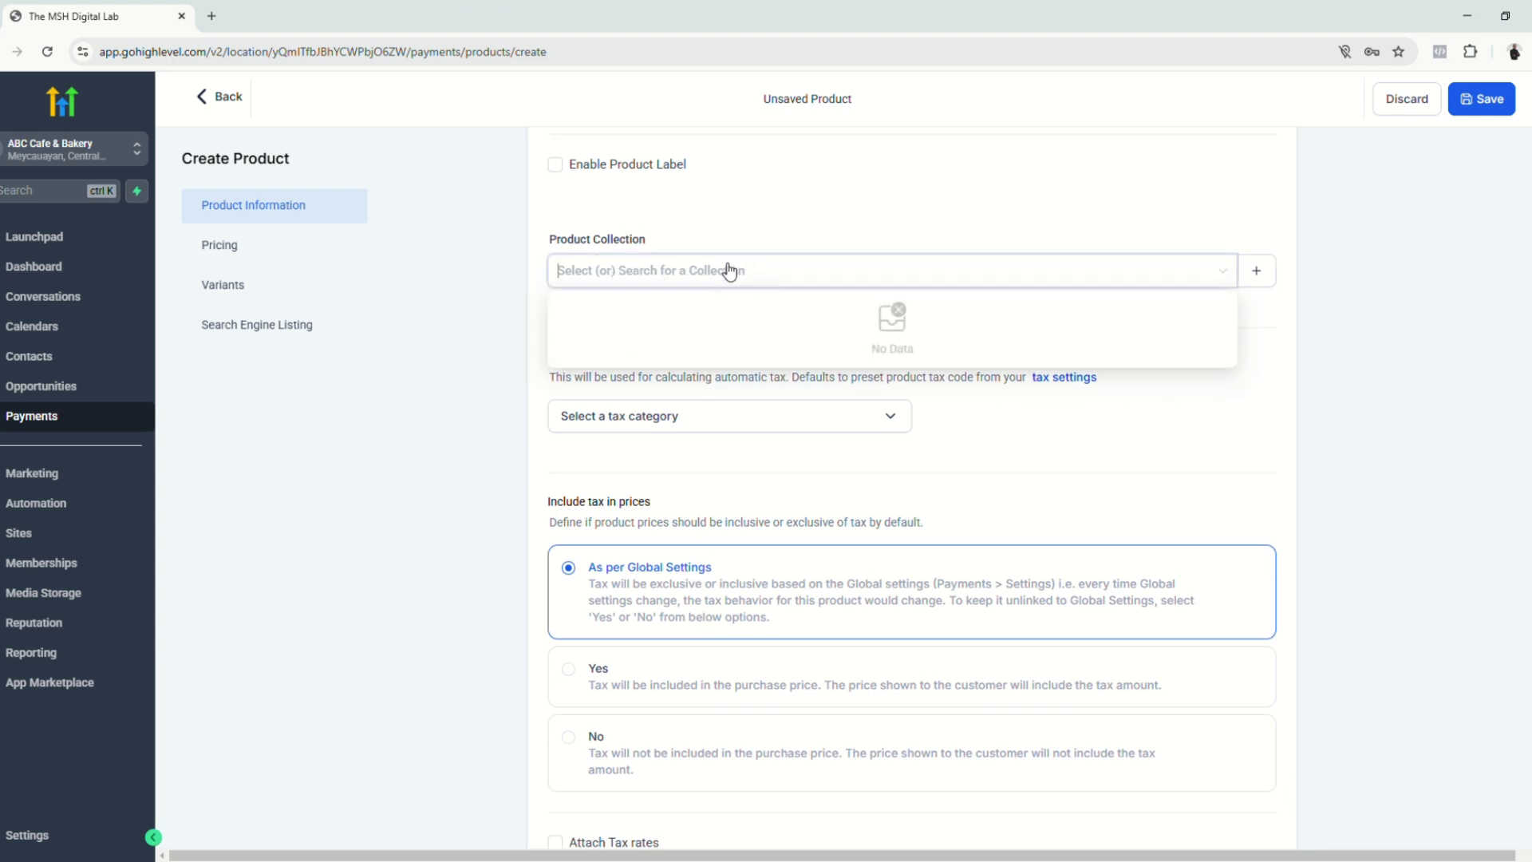
left_click(1382, 361)
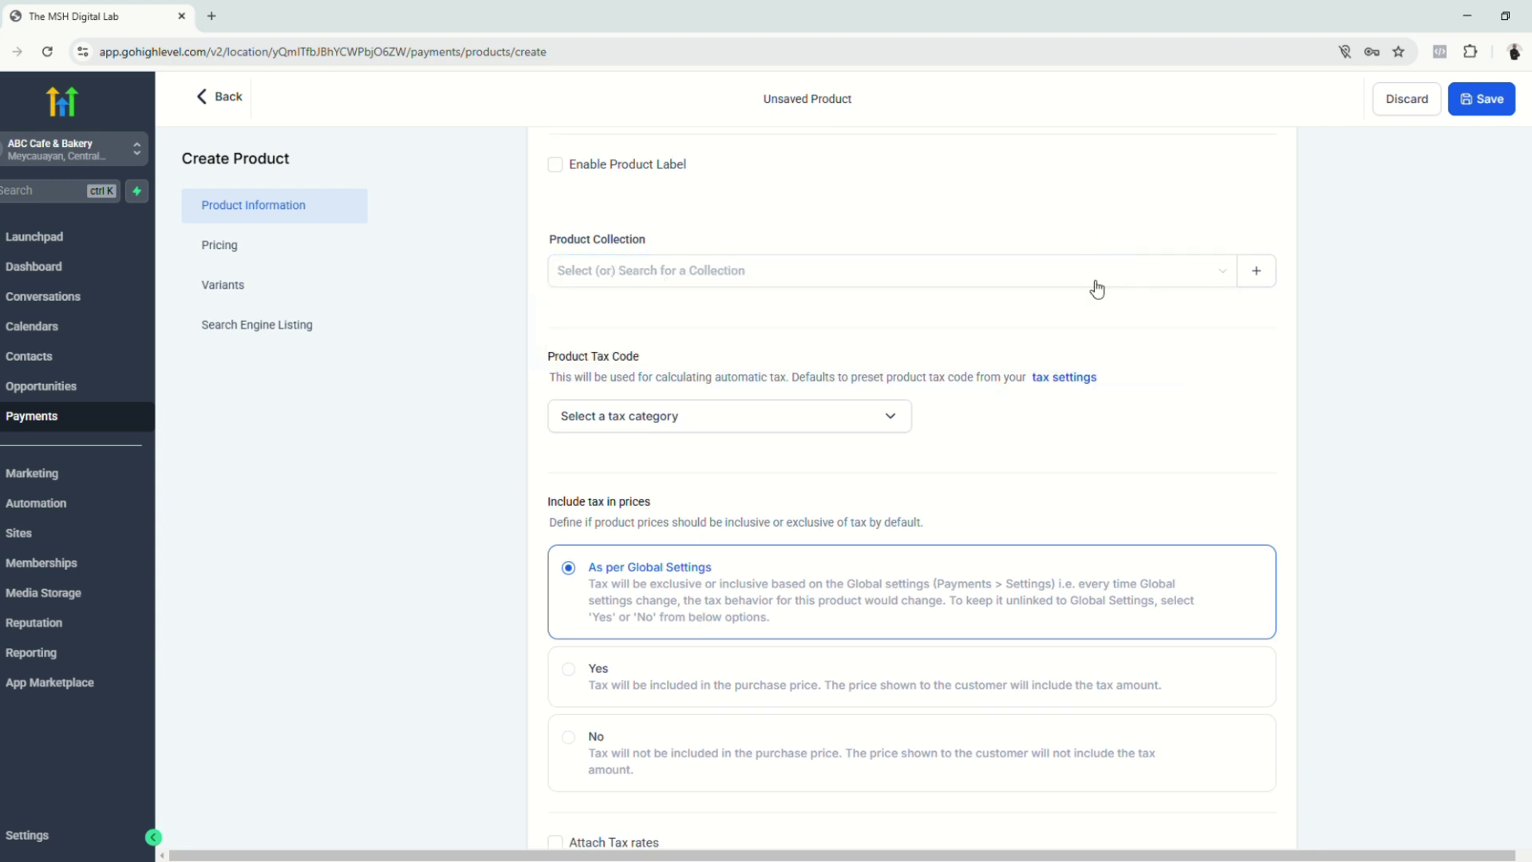
Review the Search Engine Listing section's SEO title and description fields.
scroll(949, 627, "down", 2)
scroll(944, 634, "down", 5)
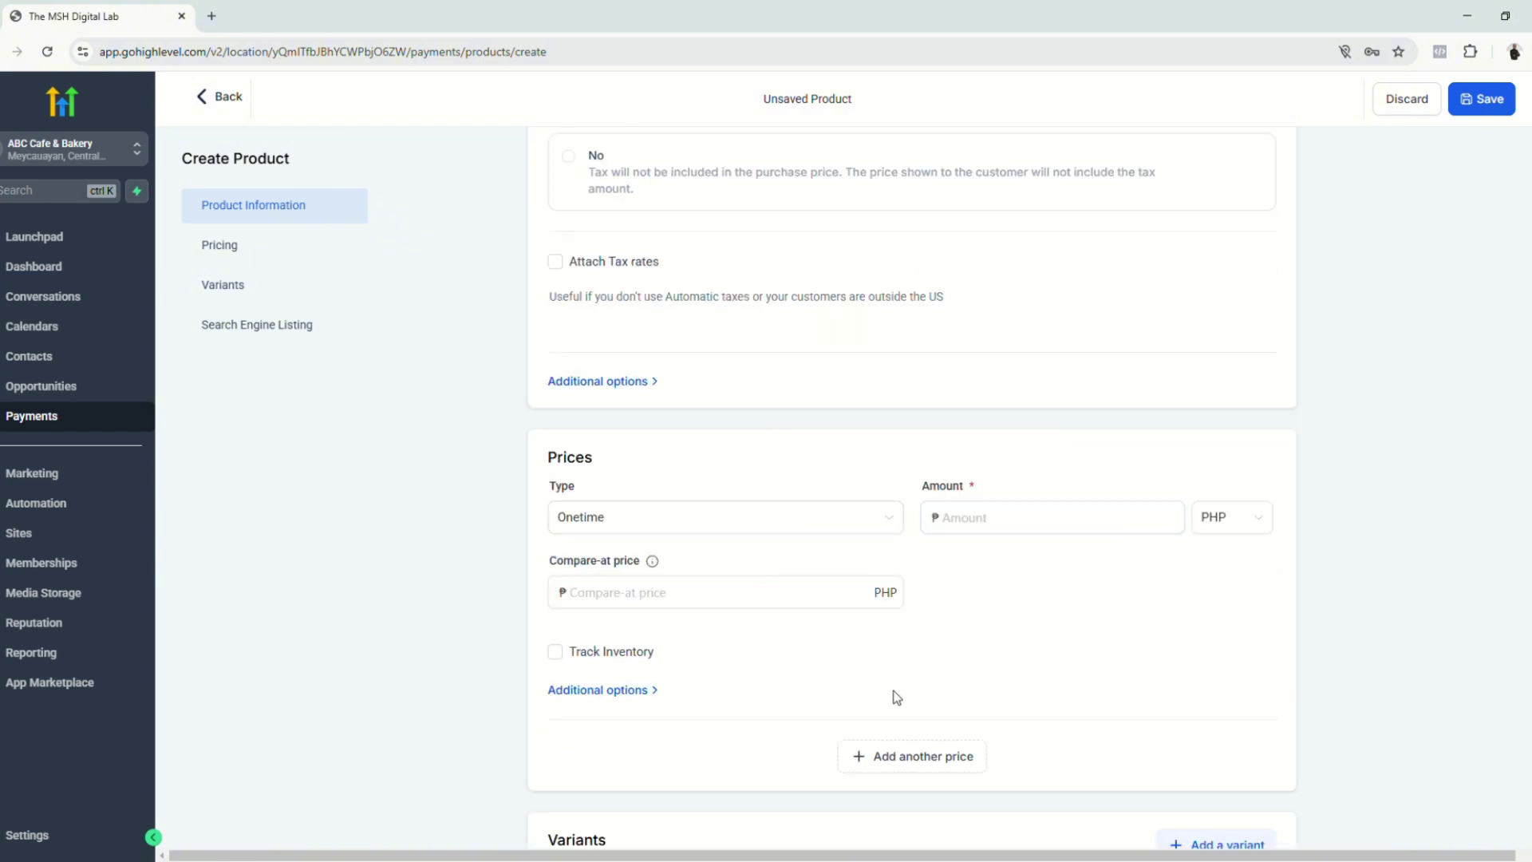
scroll(918, 606, "down", 3)
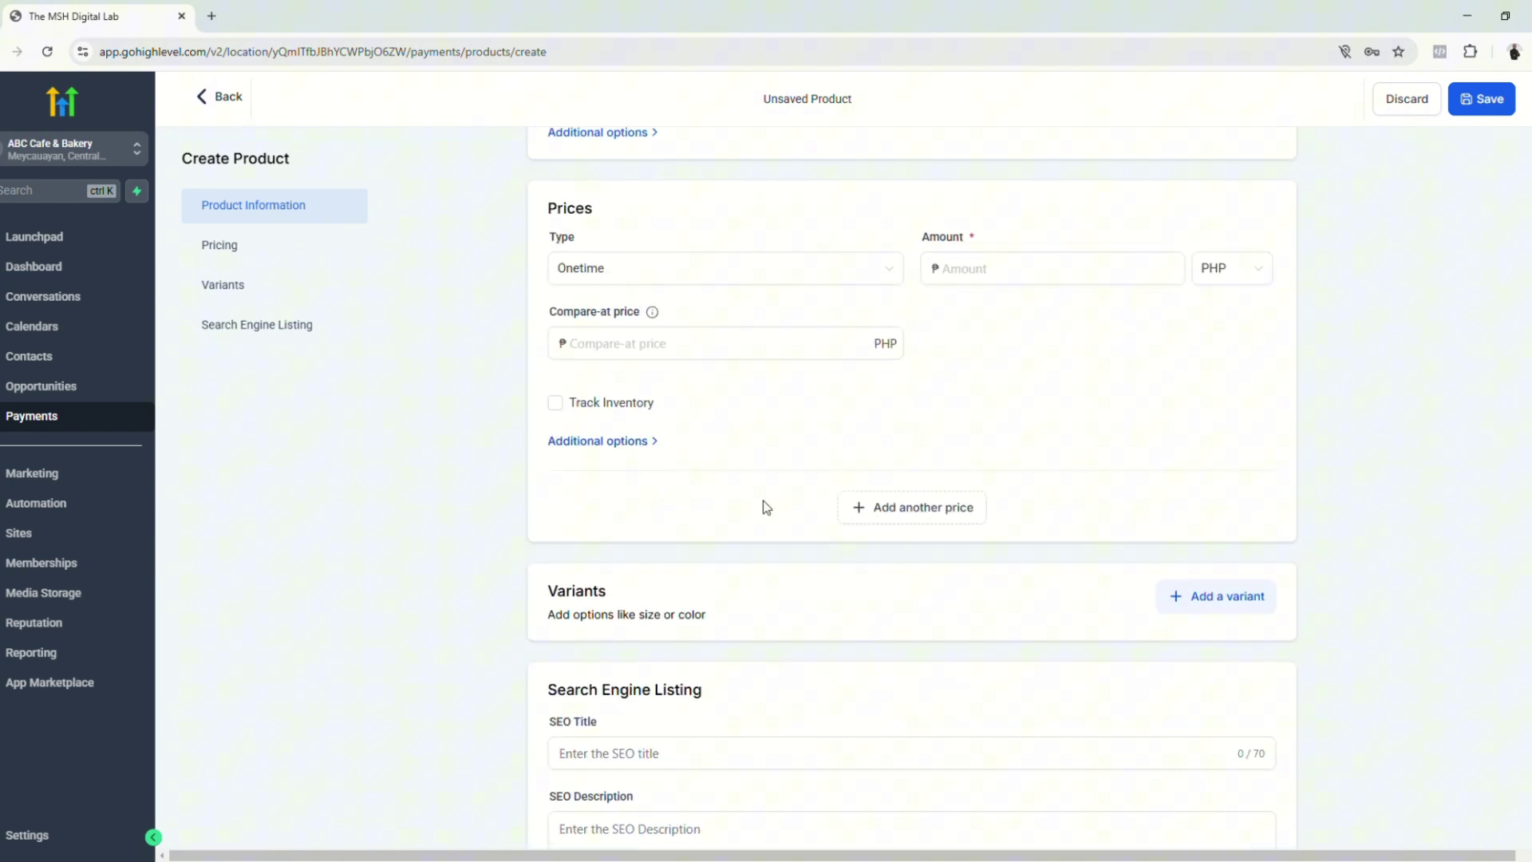
scroll(742, 667, "down", 2)
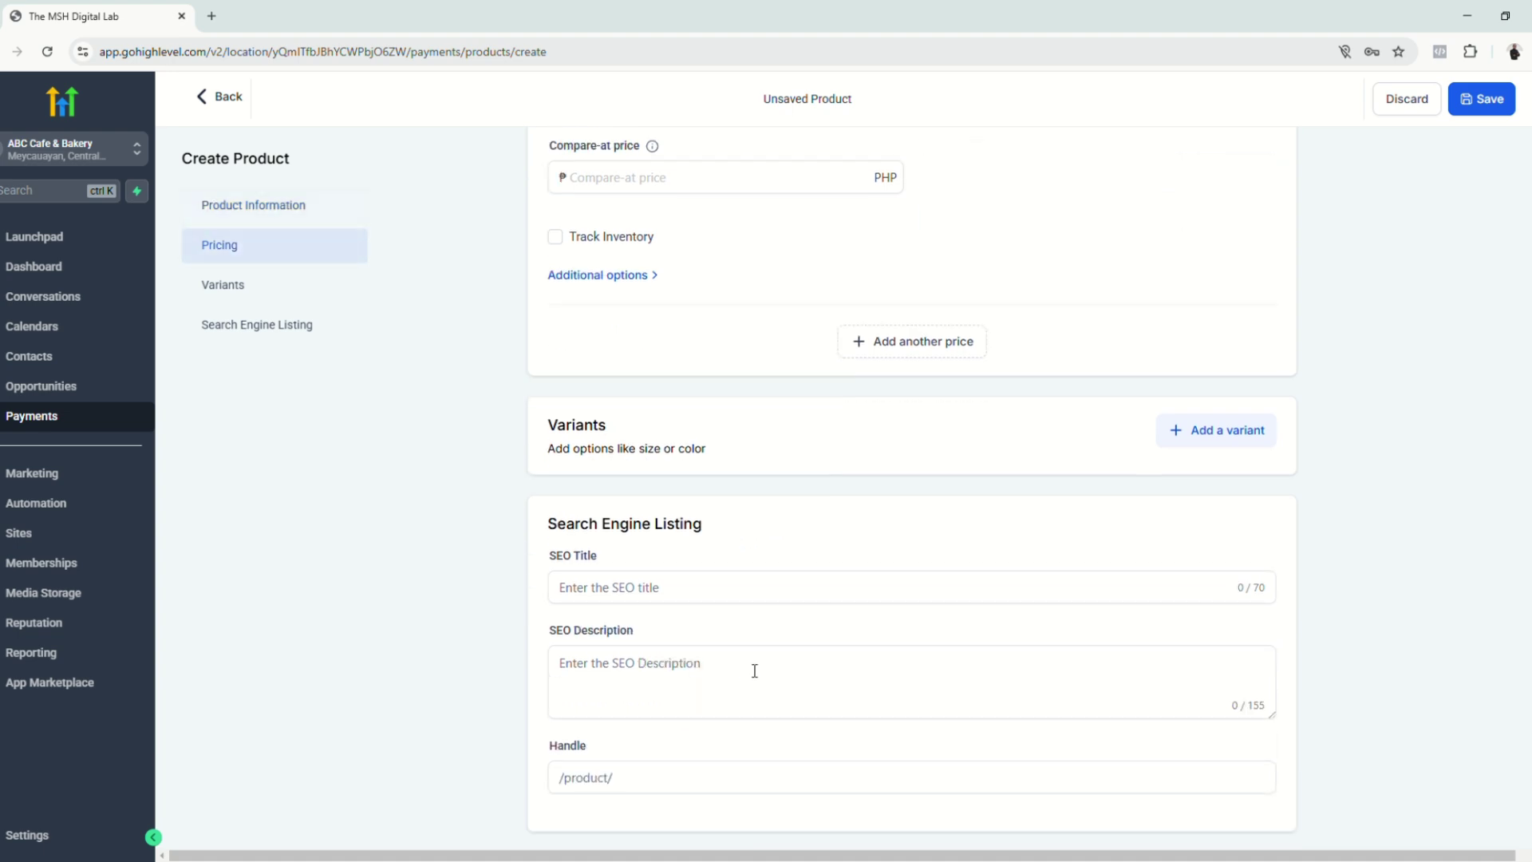
left_click(764, 597)
scroll(718, 599, "down", 1)
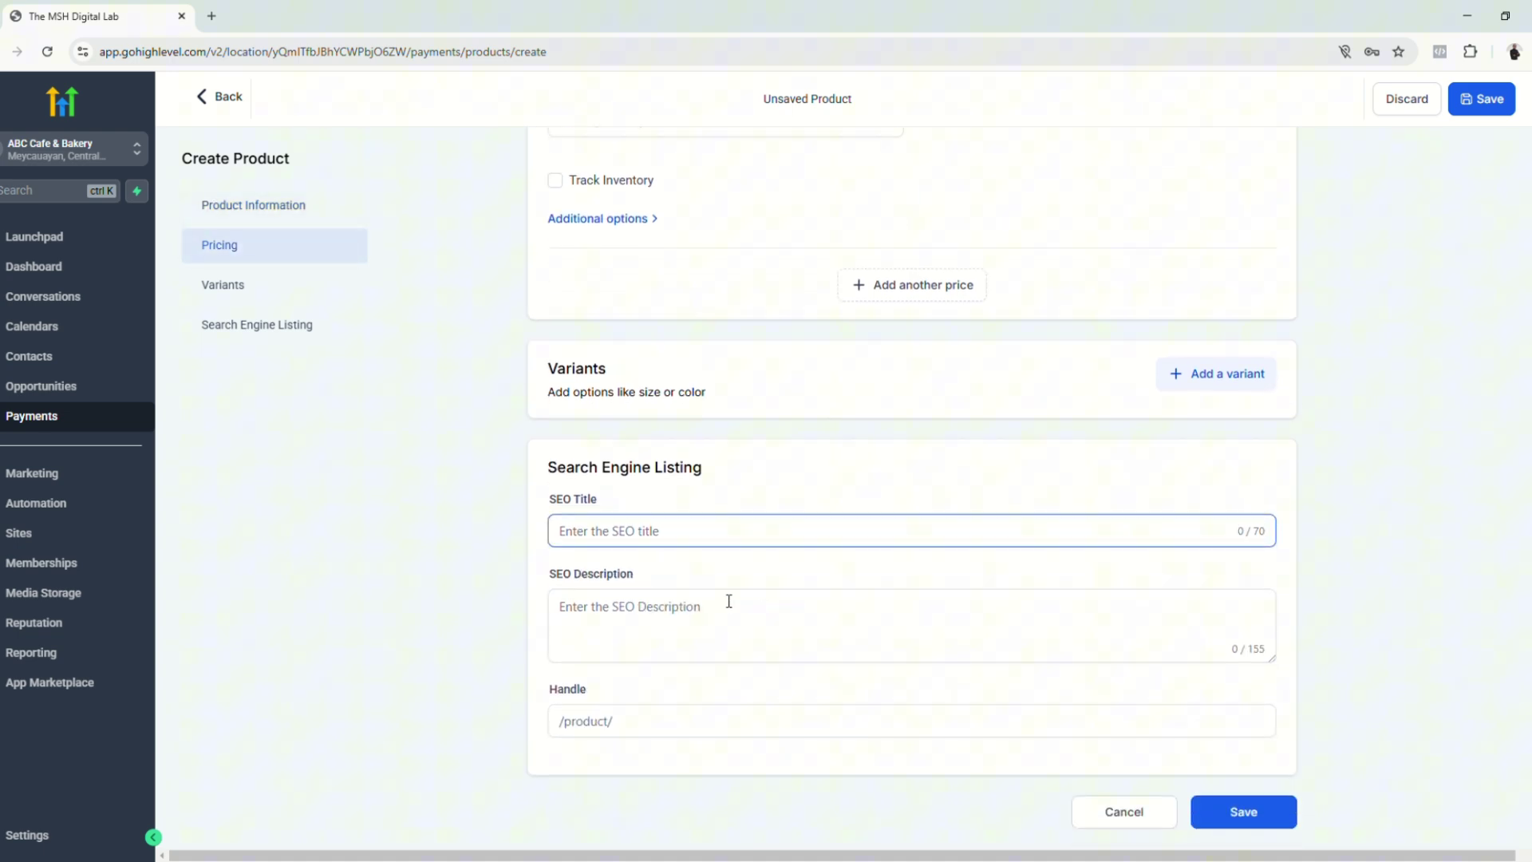
left_click(726, 612)
left_click(618, 553)
left_click_drag(563, 477, 778, 476)
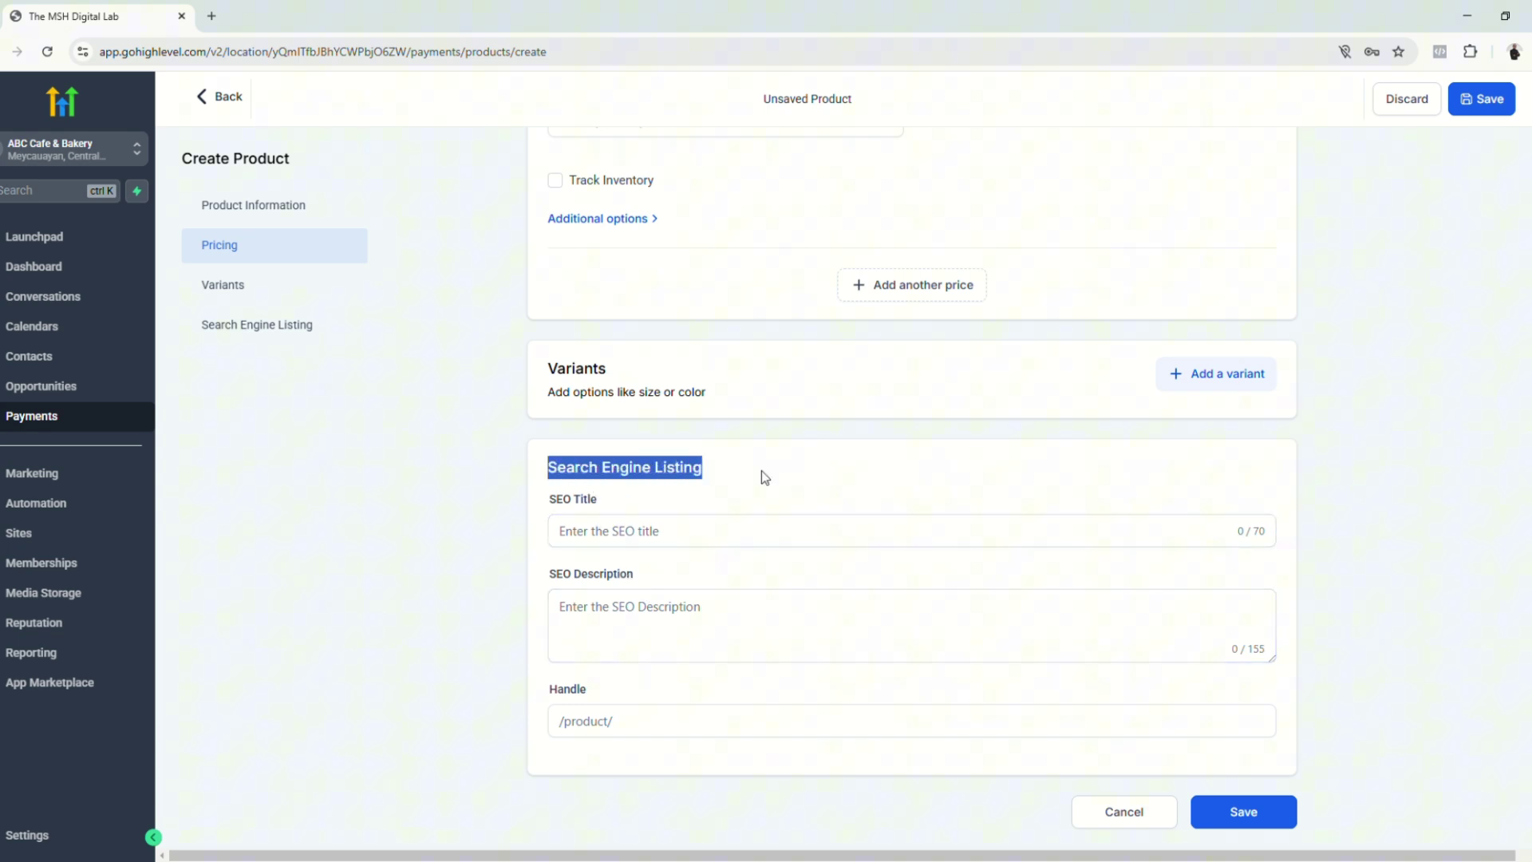
left_click(589, 532)
left_click(673, 622)
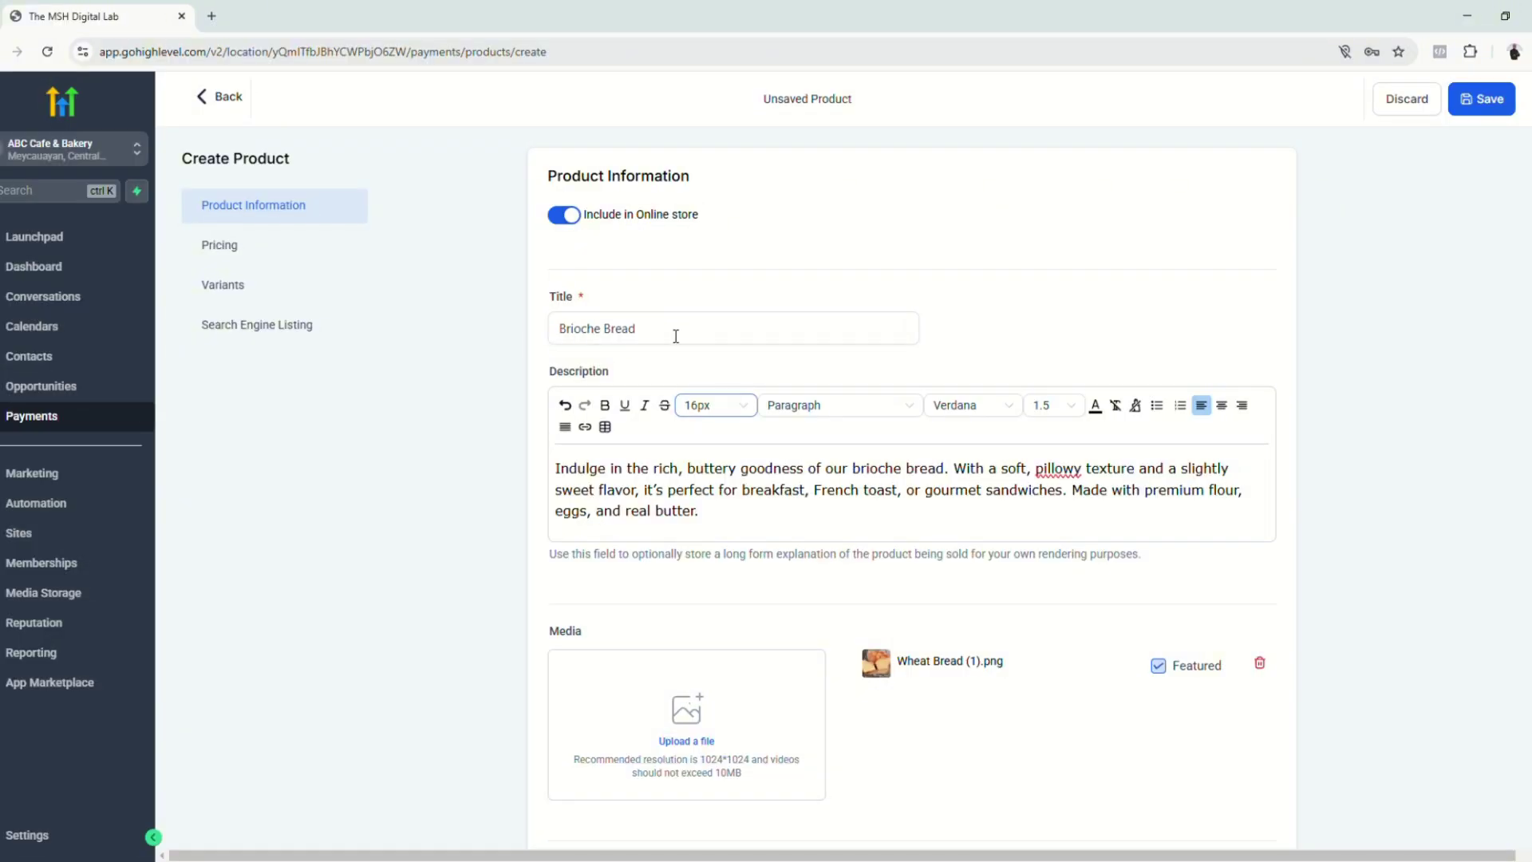
Review the Brioche Bread title and confirm the product collection list is still empty.
left_click_drag(676, 336, 541, 332)
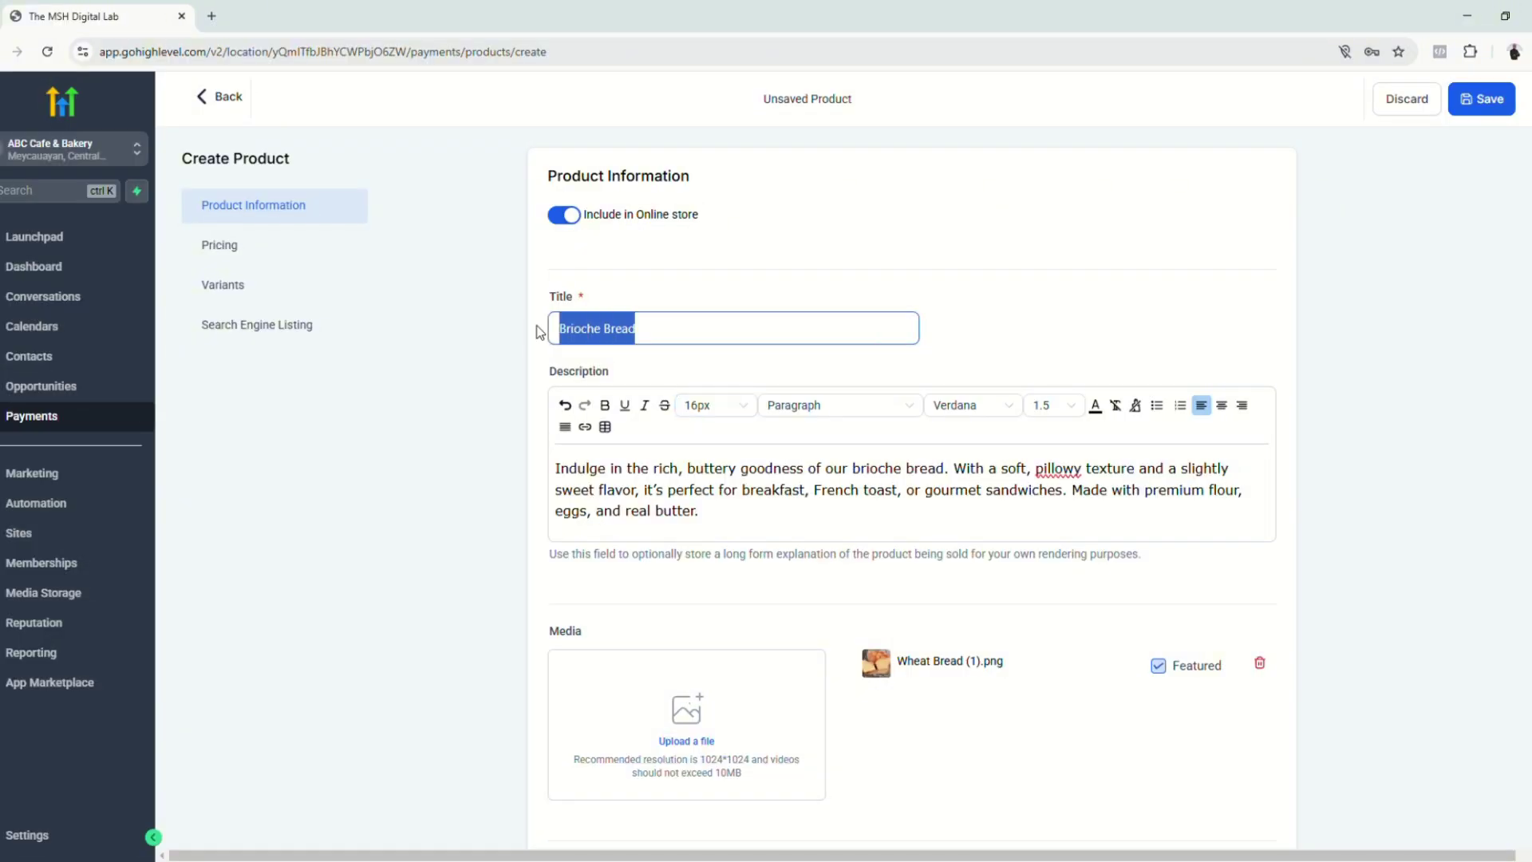
left_click(741, 528)
scroll(695, 510, "down", 3)
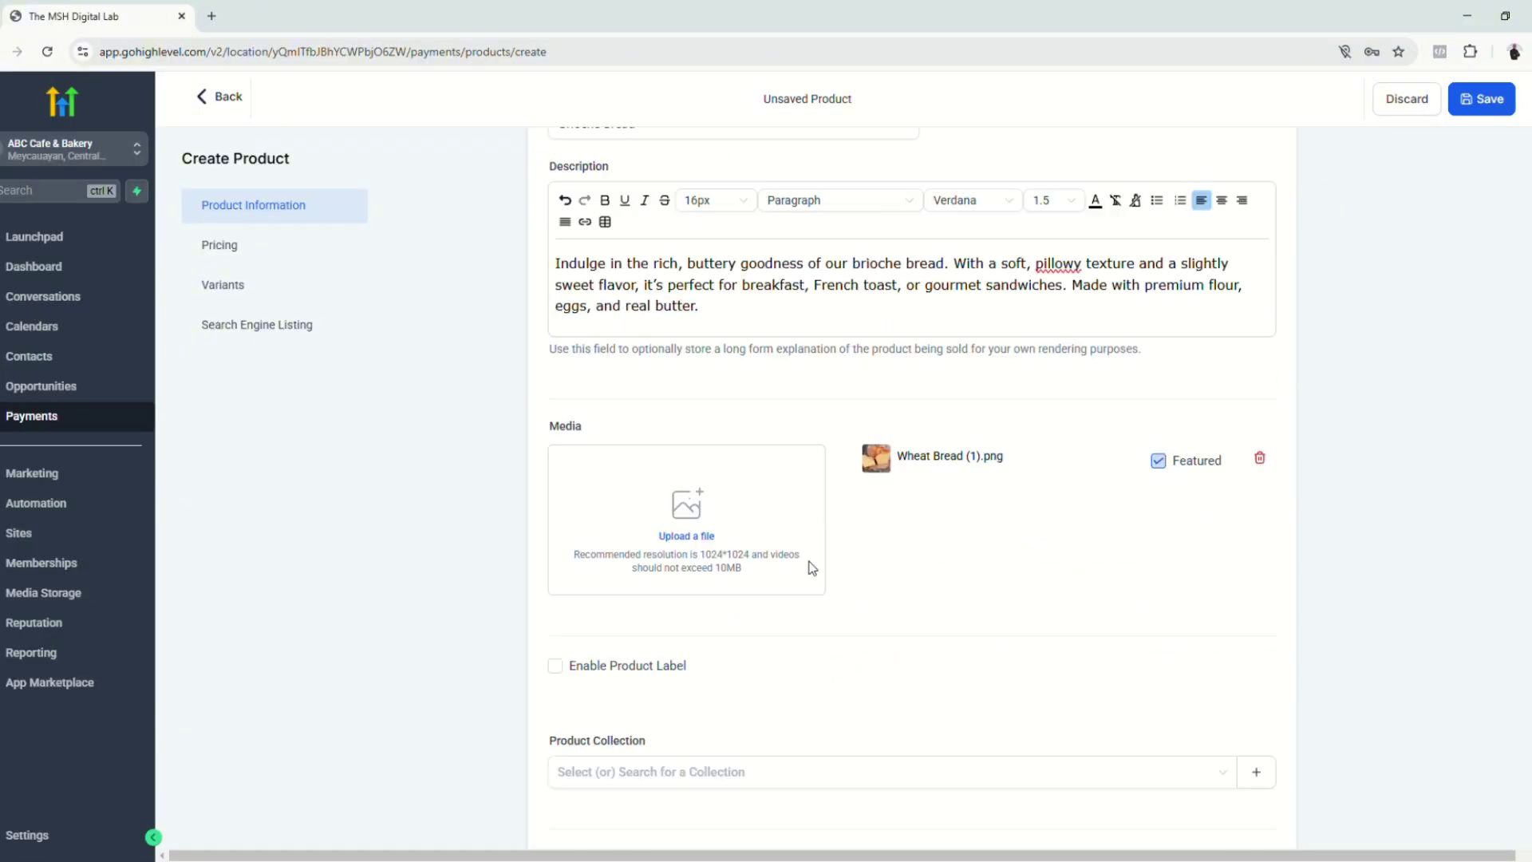
scroll(934, 576, "down", 3)
scroll(694, 645, "down", 3)
left_click(667, 230)
left_click(1327, 393)
scroll(1094, 619, "down", 5)
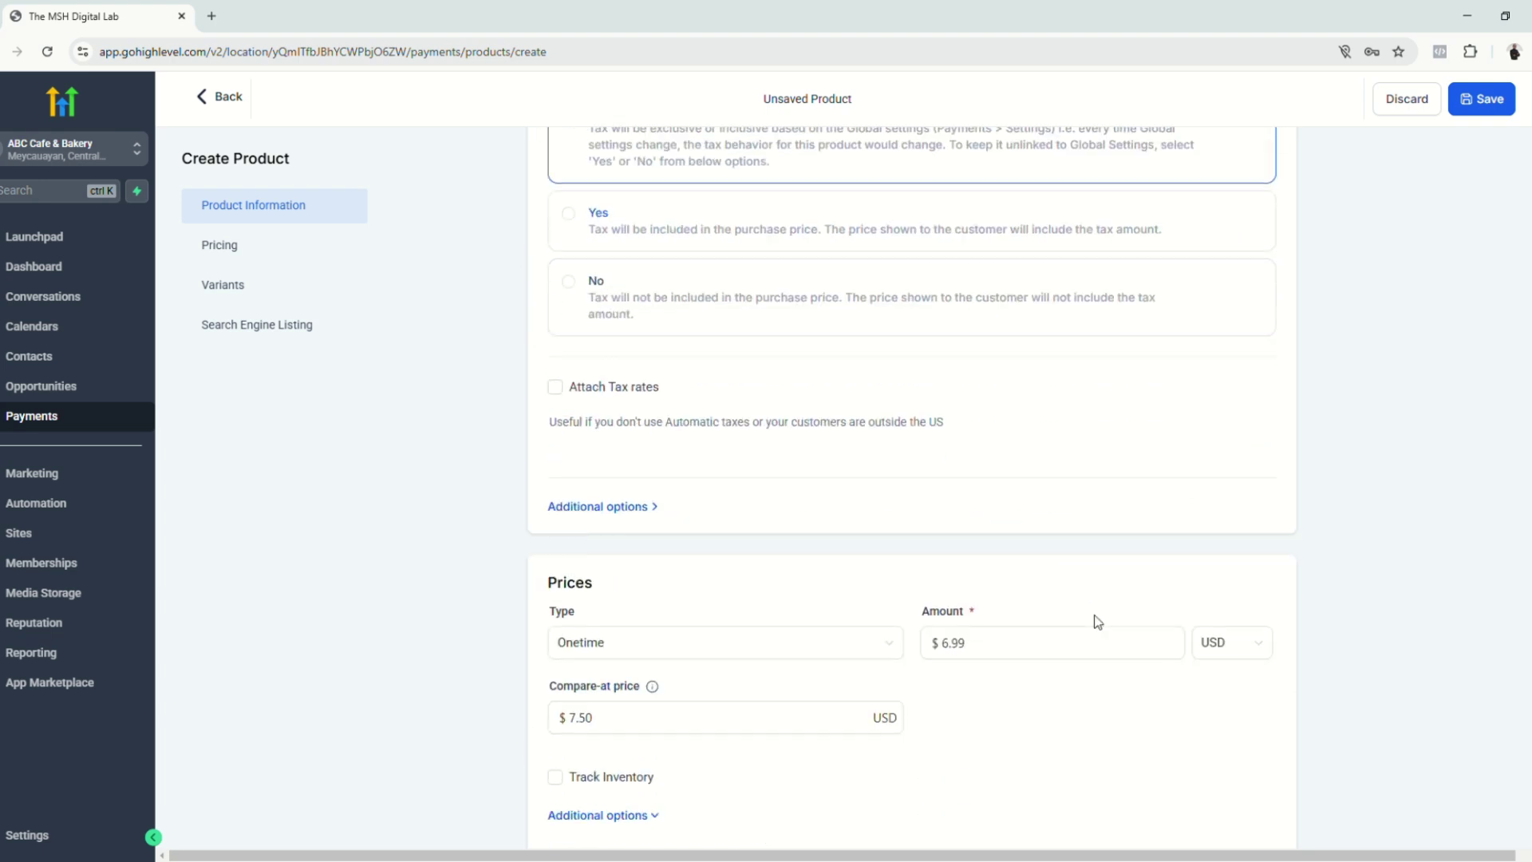
scroll(793, 565, "up", 3)
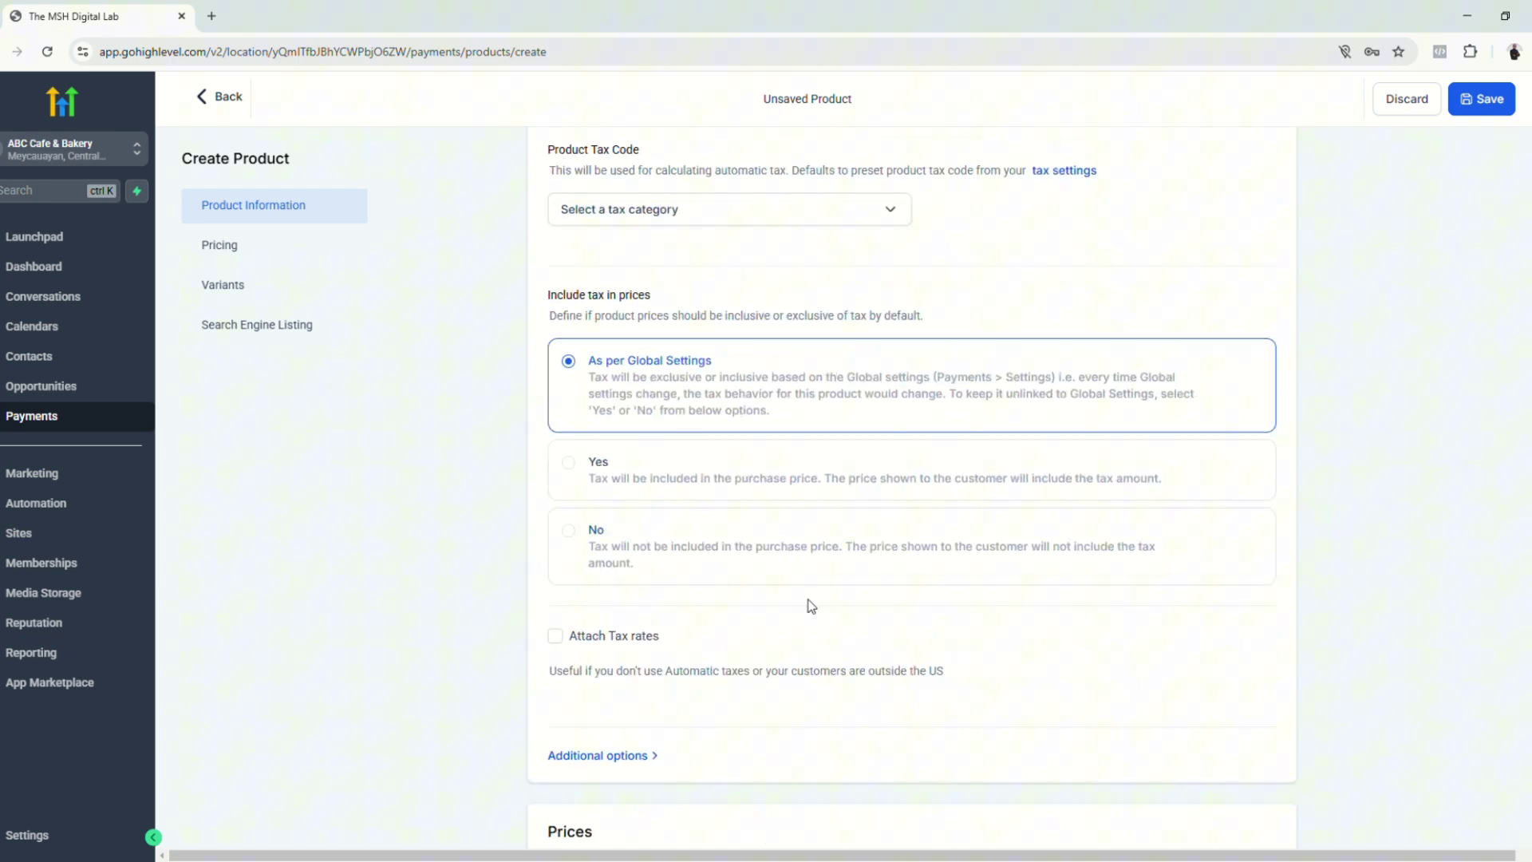
scroll(718, 654, "down", 1)
Expand the extra price options and inspect the statement descriptor shown on customers' bank statements.
left_click(594, 670)
scroll(804, 668, "down", 3)
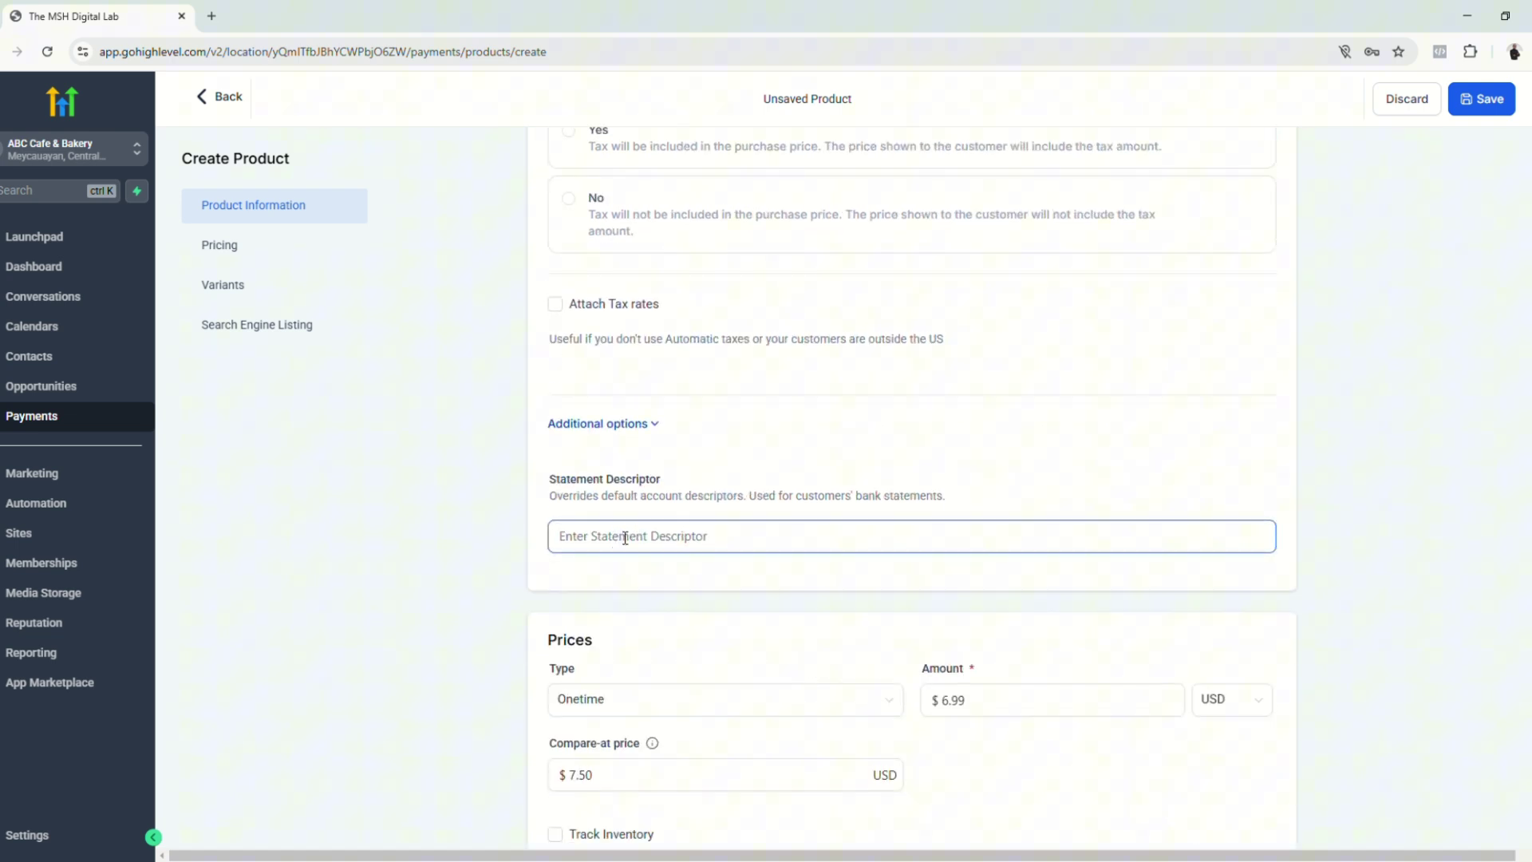
left_click(680, 547)
left_click_drag(548, 498, 991, 502)
left_click_drag(549, 480, 792, 504)
left_click(716, 507)
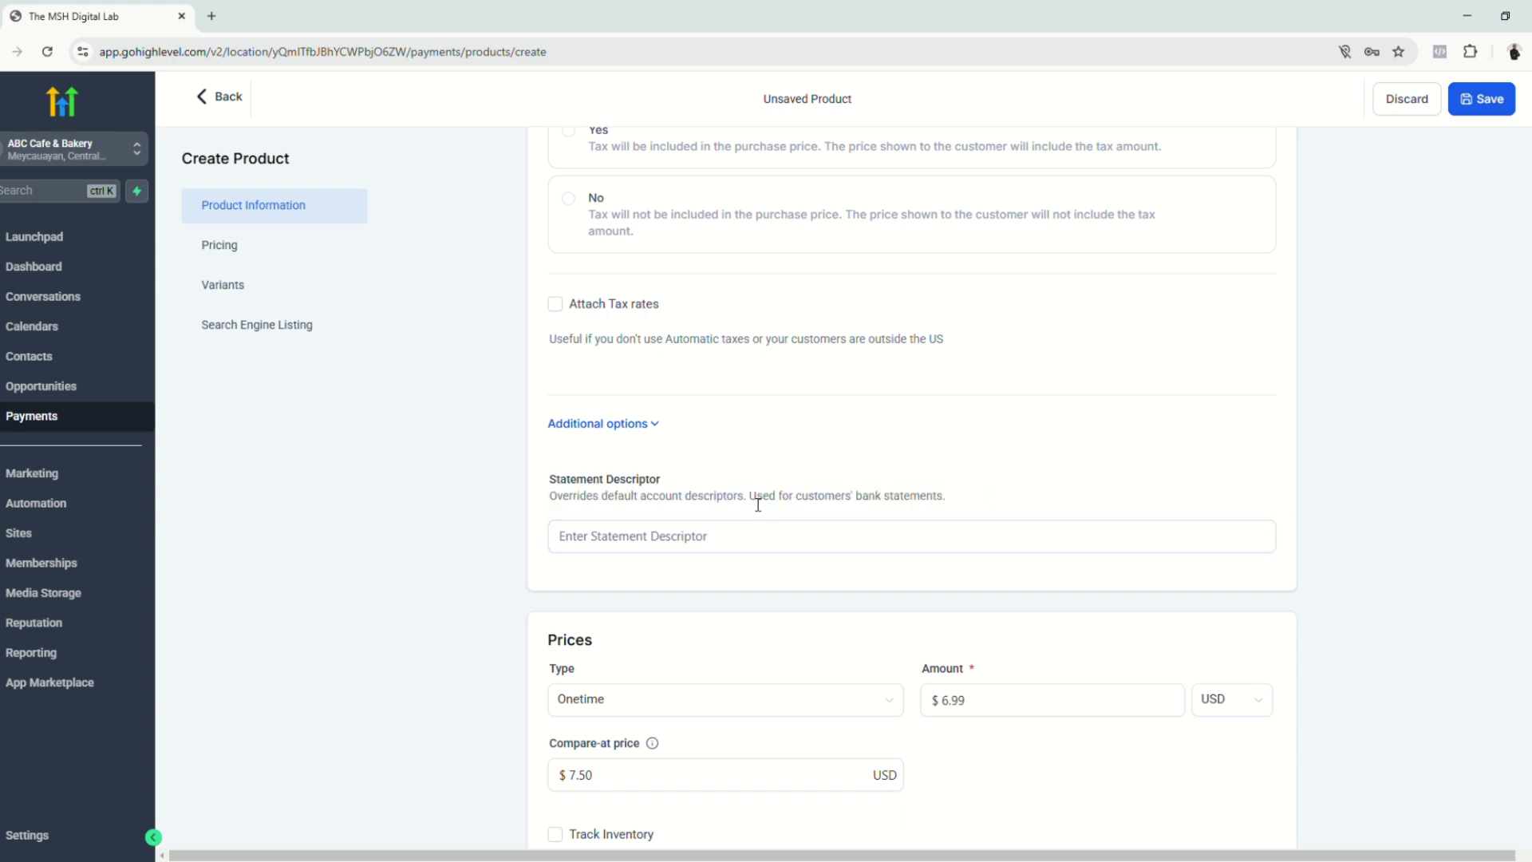
left_click_drag(750, 501, 983, 509)
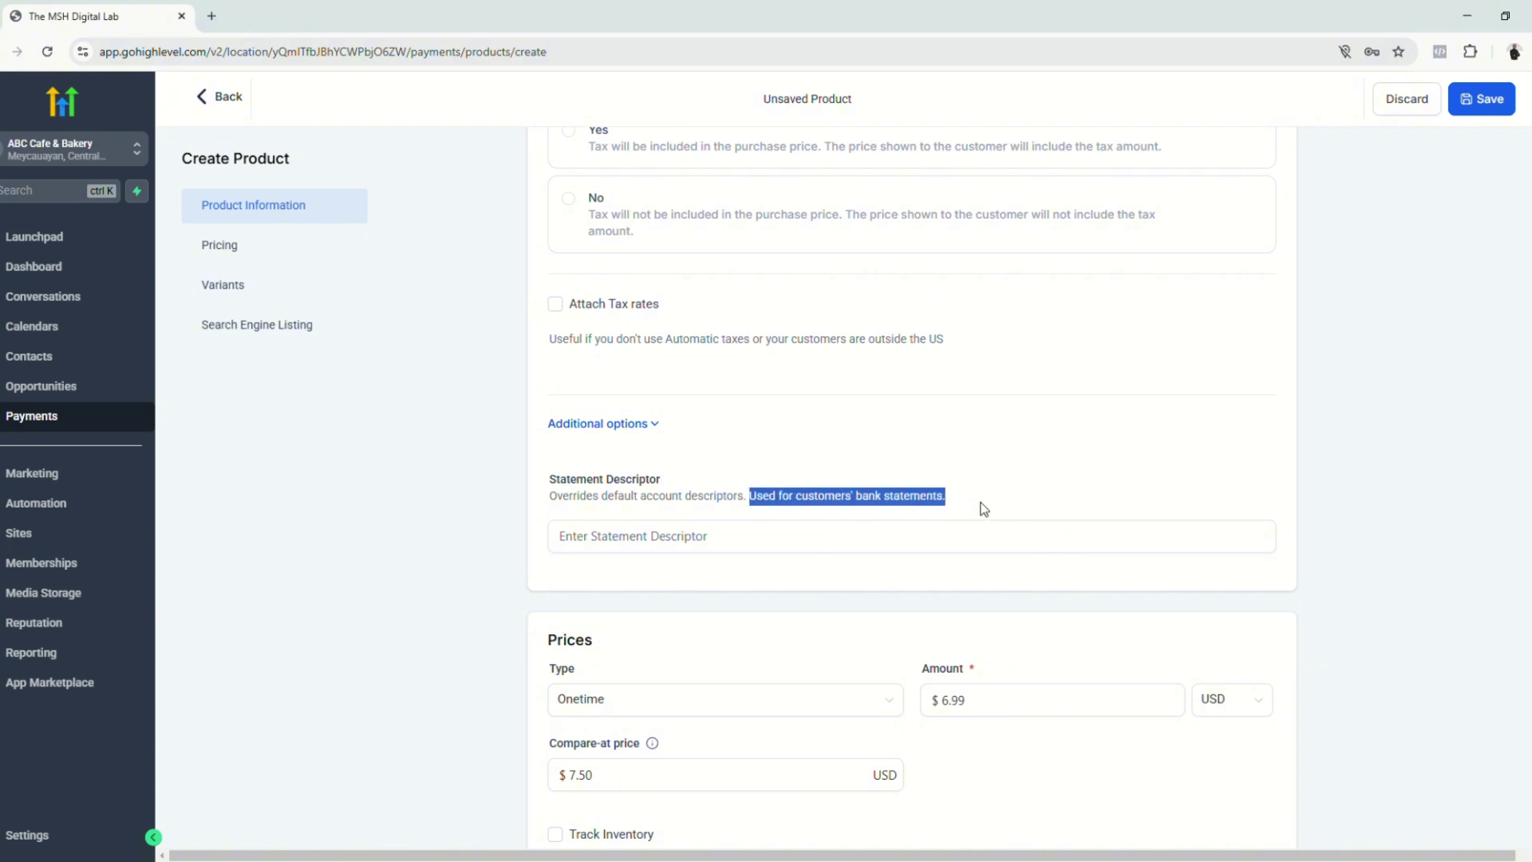
left_click(740, 549)
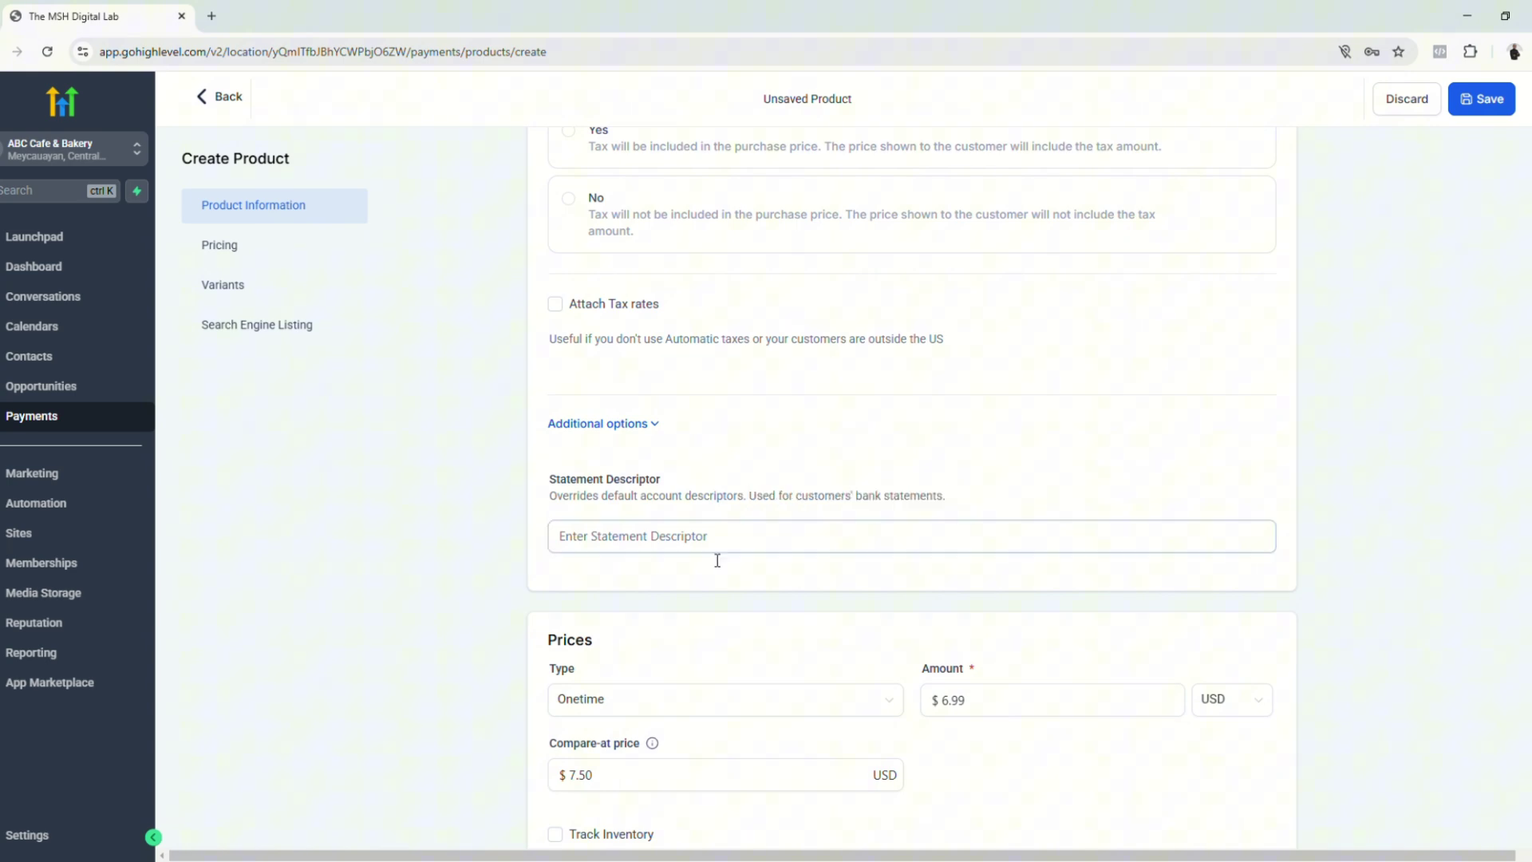
scroll(918, 546, "down", 3)
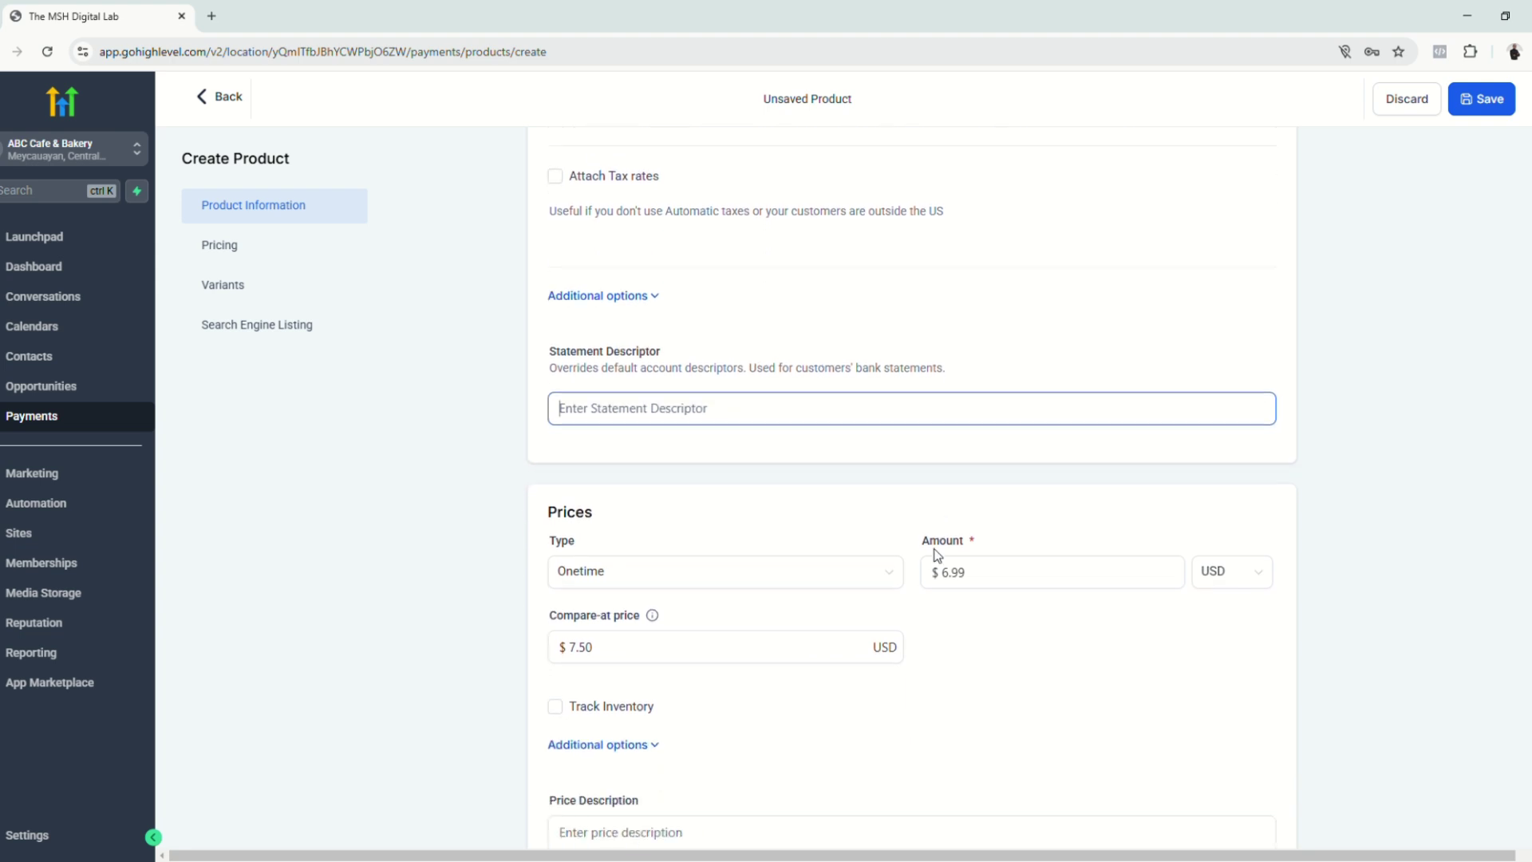
double_click(558, 391)
left_click(961, 450)
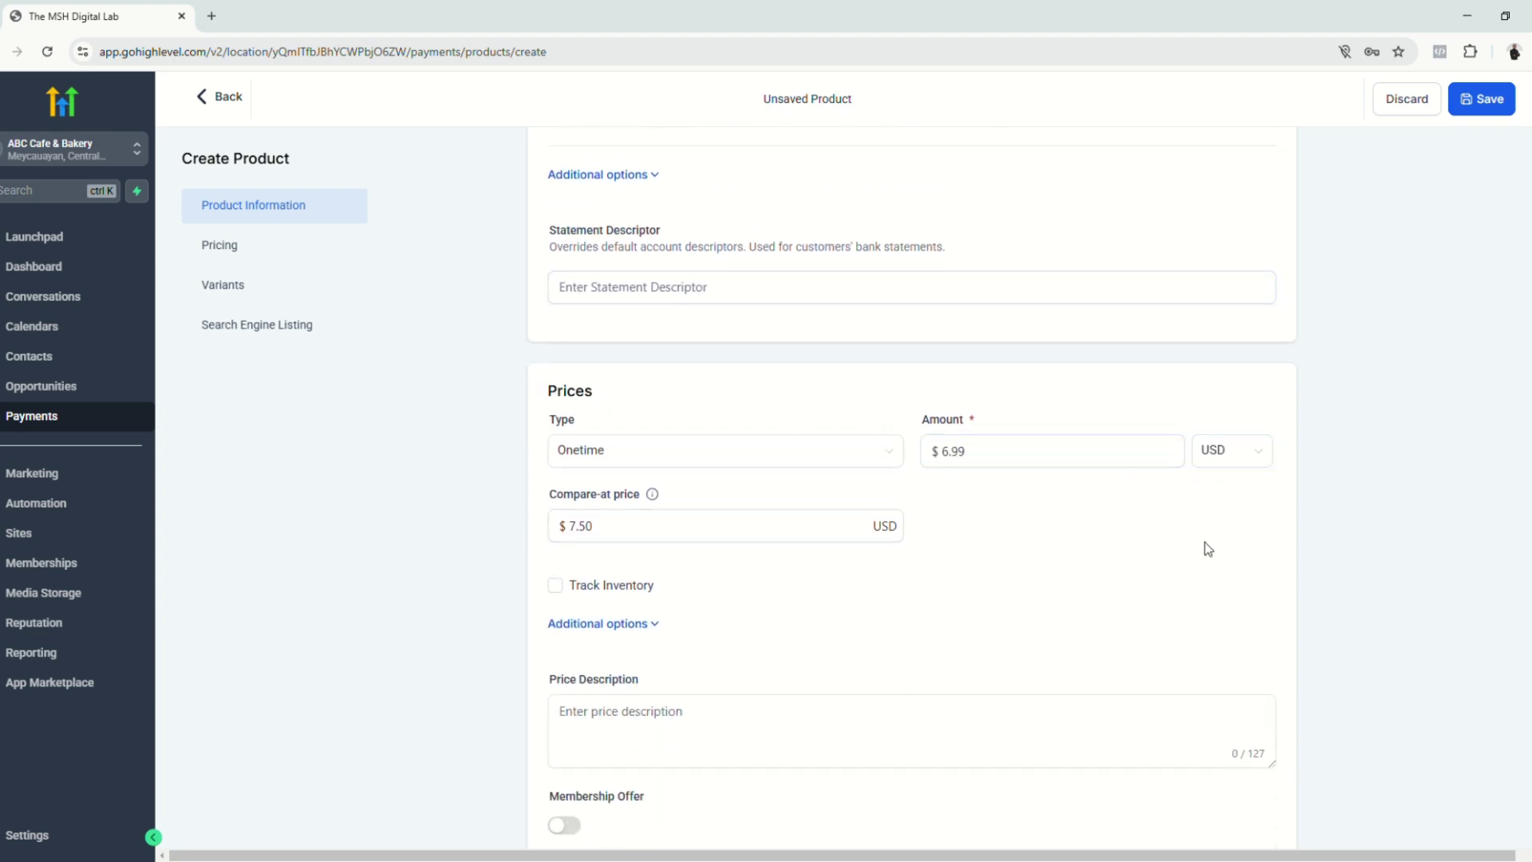
left_click(985, 456)
left_click_drag(987, 458, 912, 451)
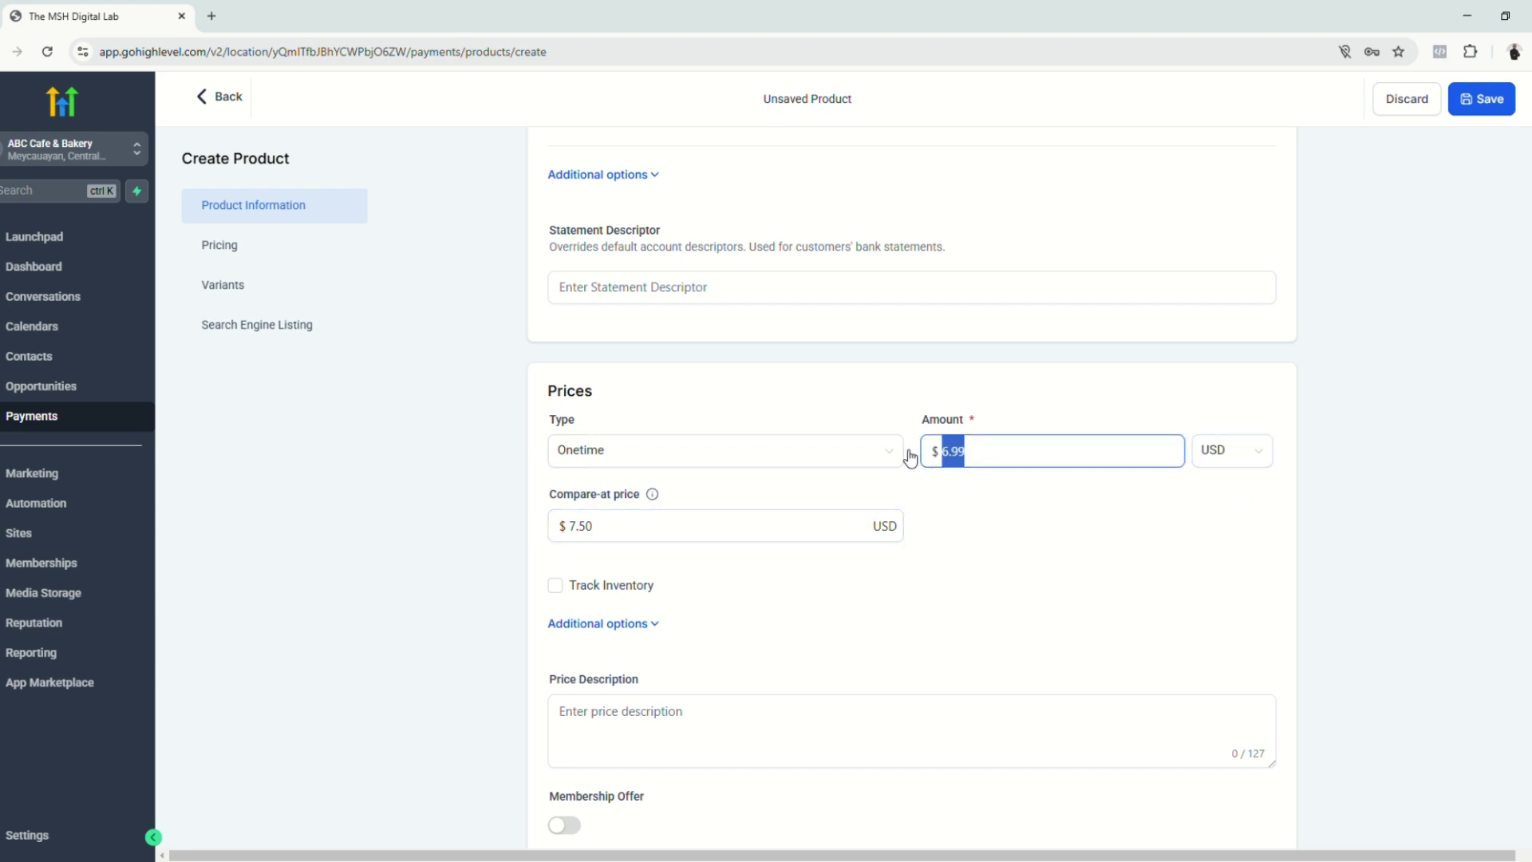
left_click(667, 452)
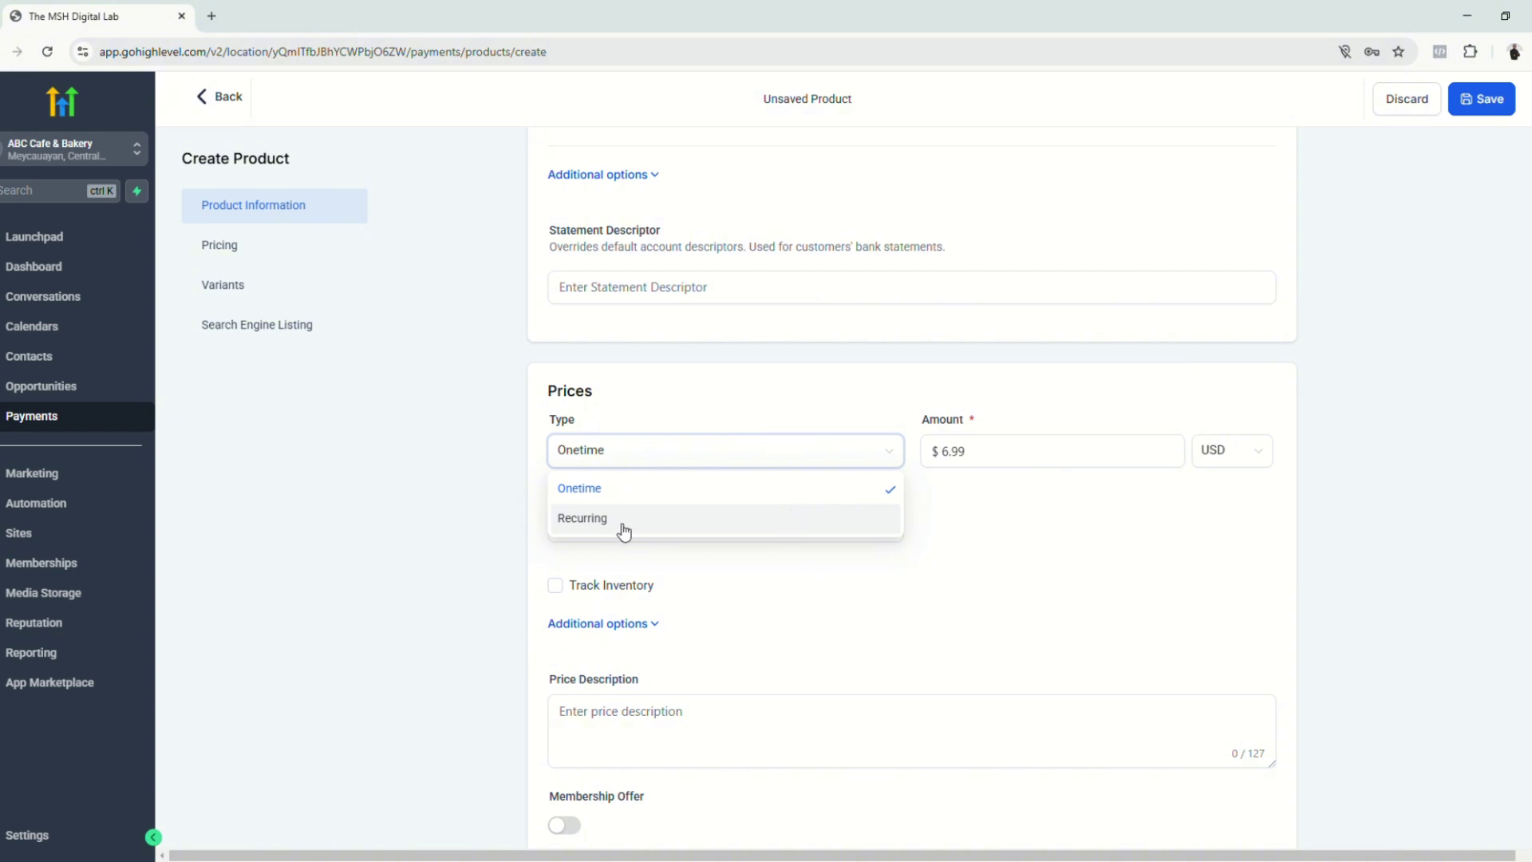
left_click(966, 540)
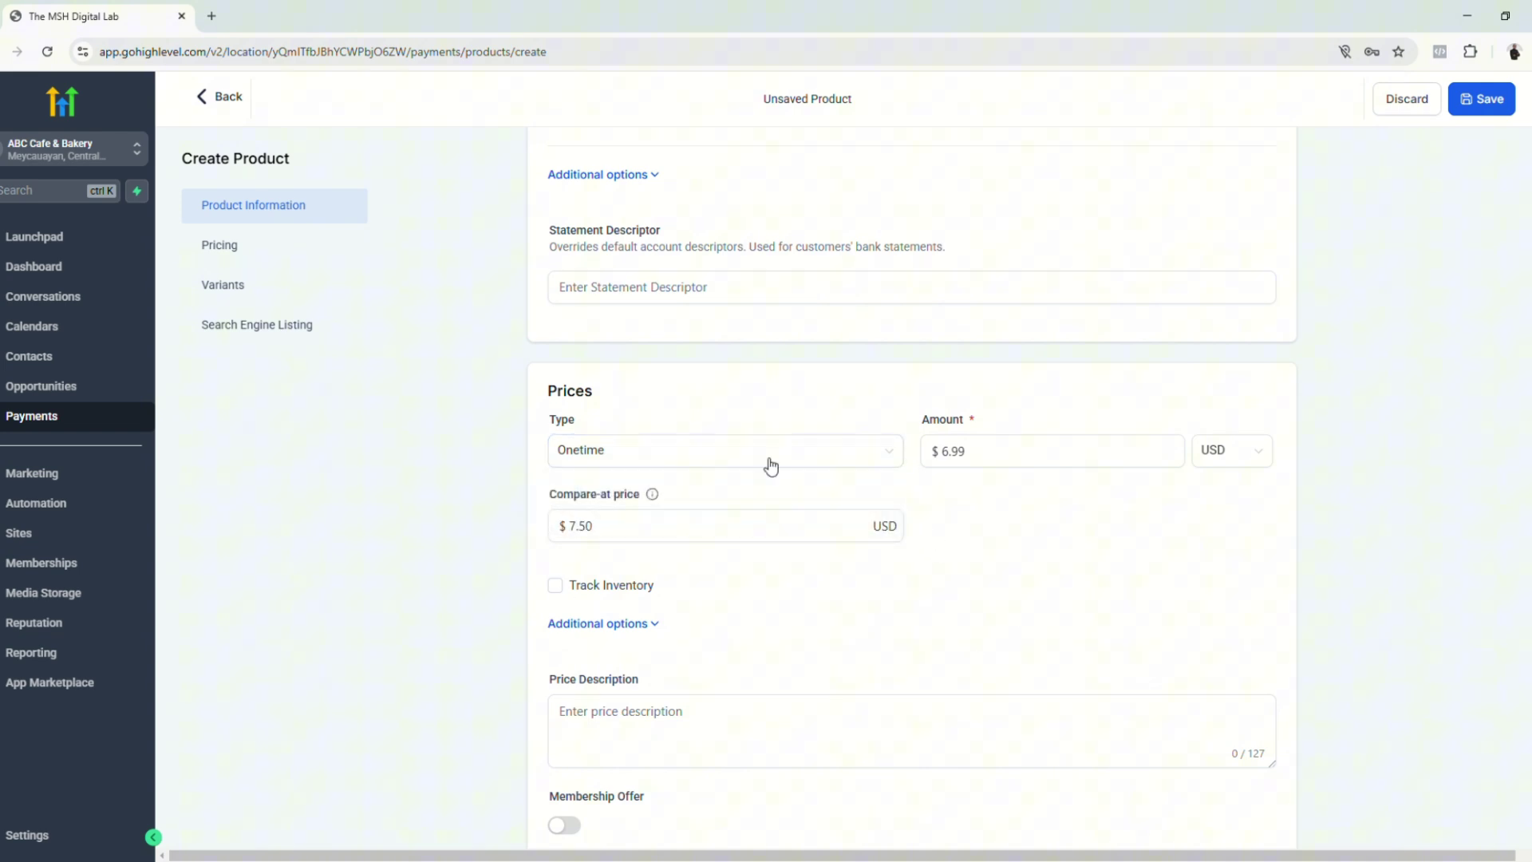
left_click(763, 453)
left_click(678, 531)
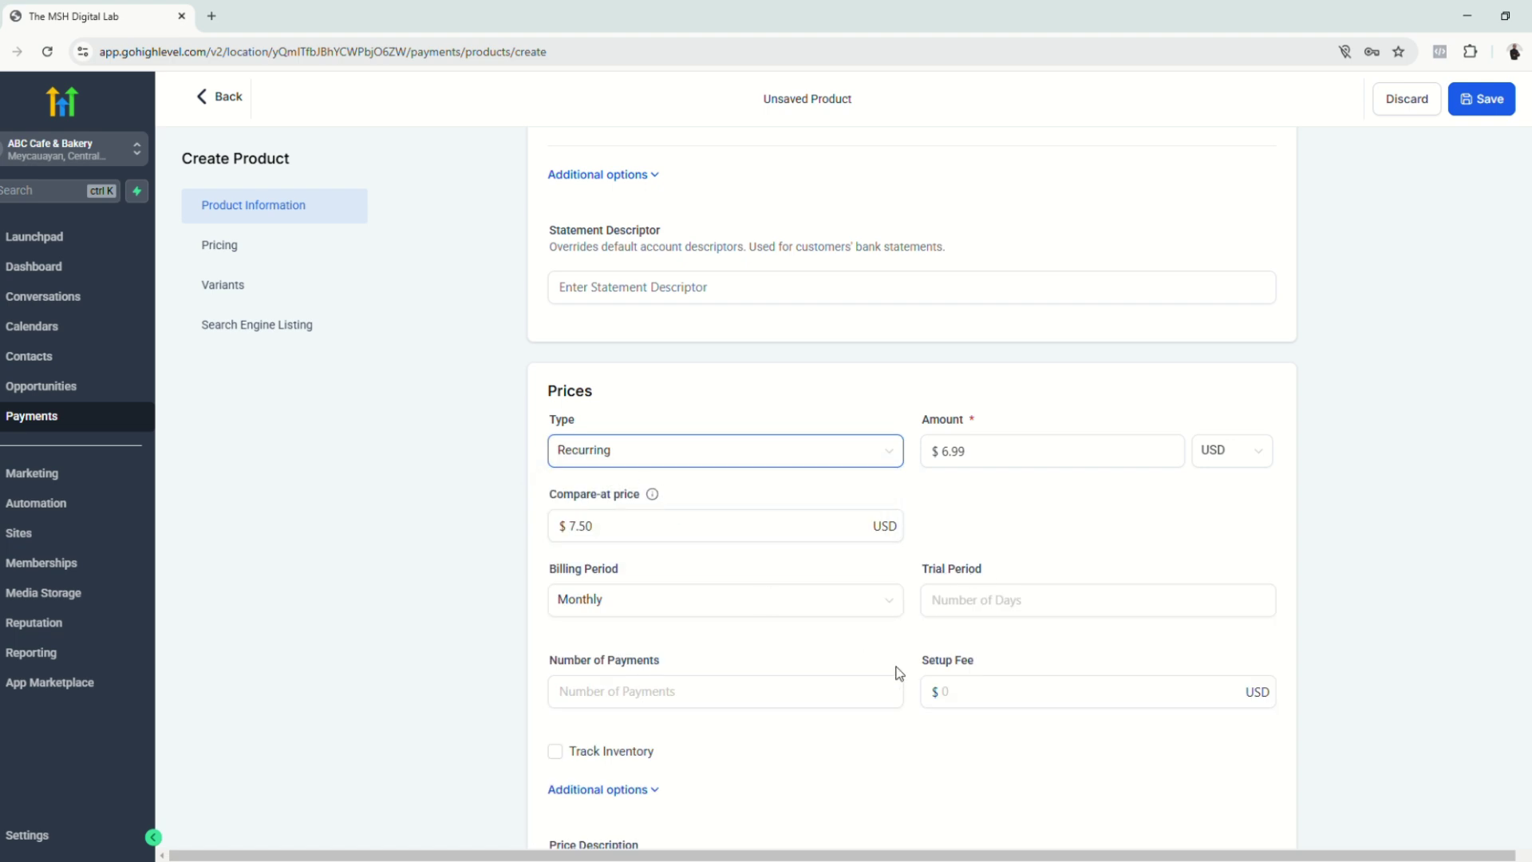
left_click(673, 601)
left_click(1069, 531)
left_click(715, 447)
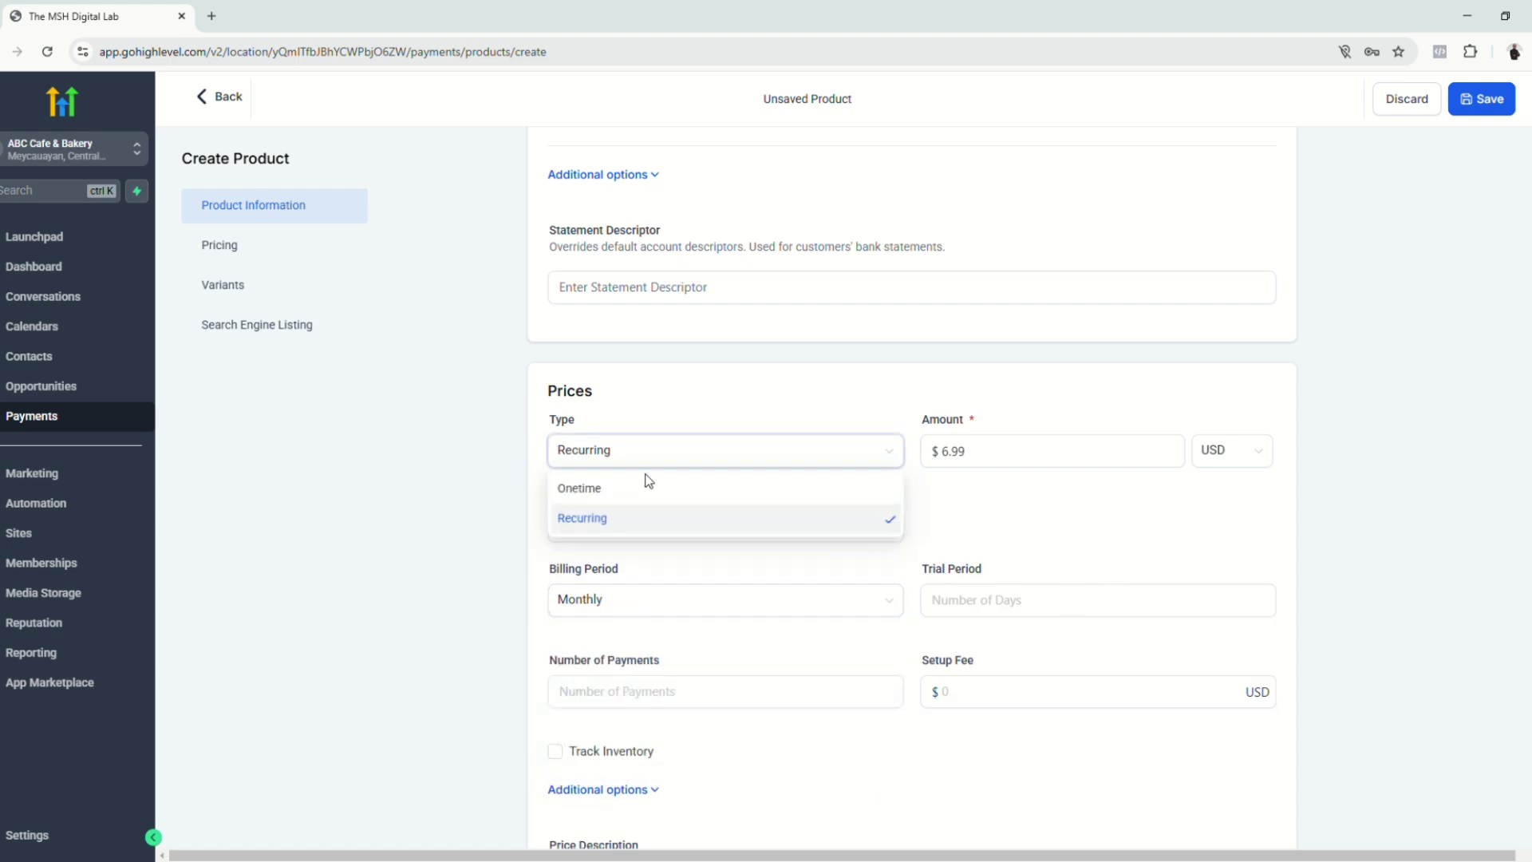
left_click(670, 486)
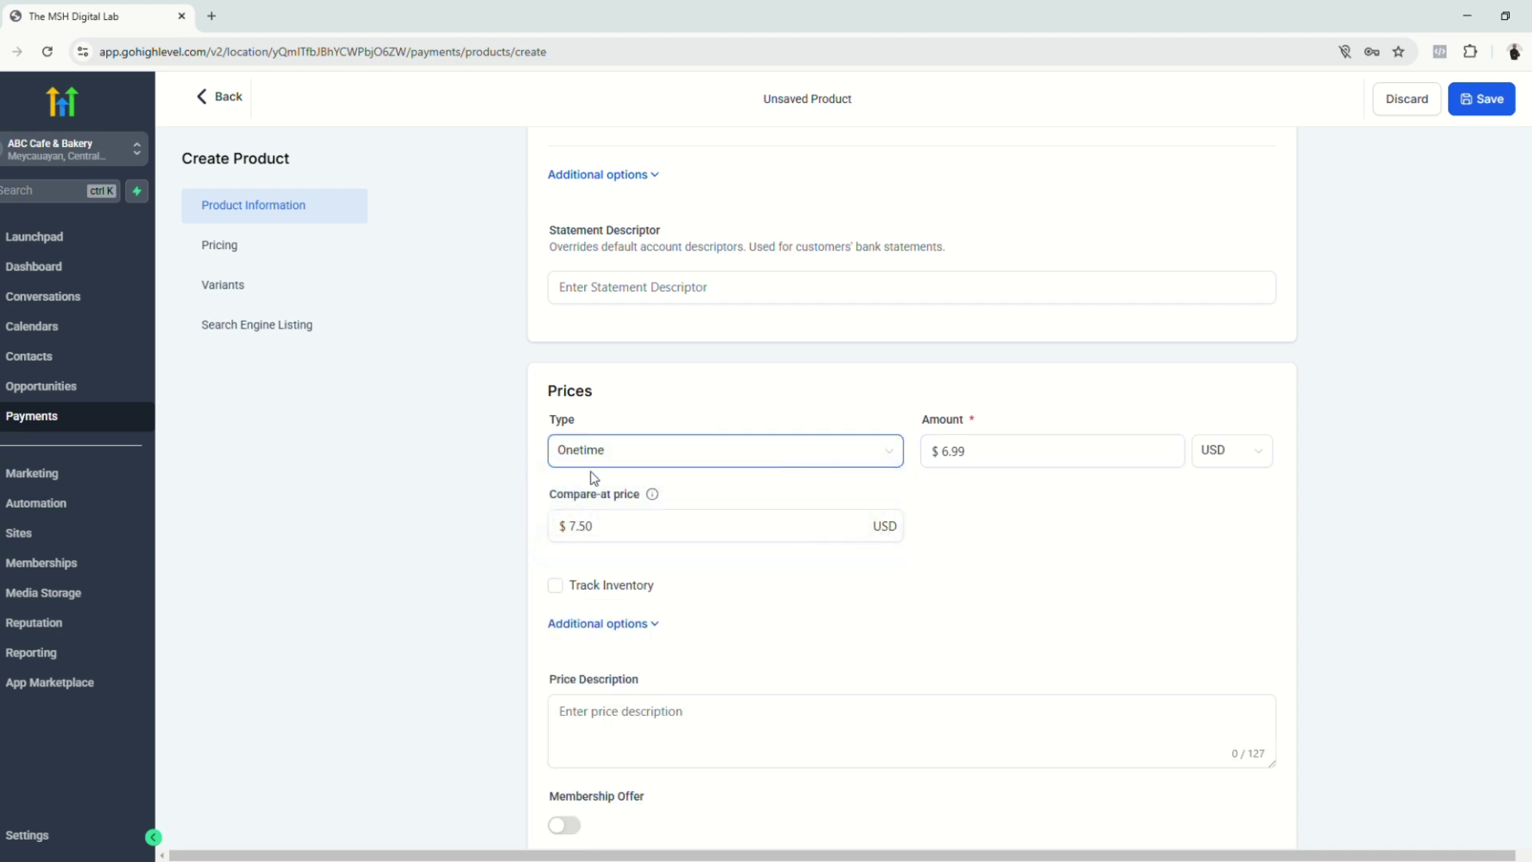
scroll(617, 449, "down", 2)
Try inventory tracking with 10 available, then turn inventory tracking back off.
left_click(569, 423)
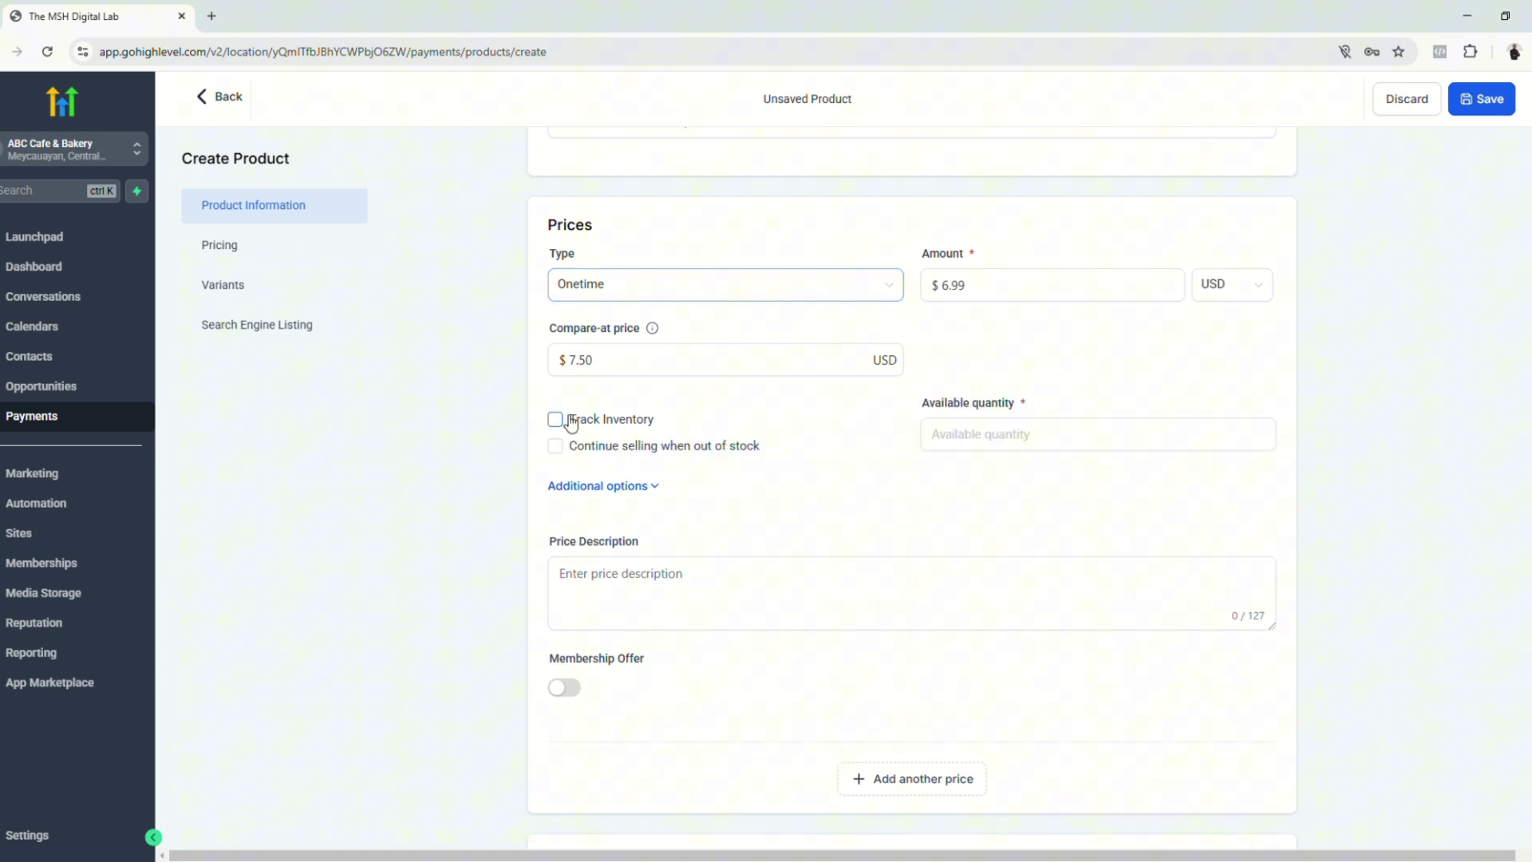
left_click(1011, 442)
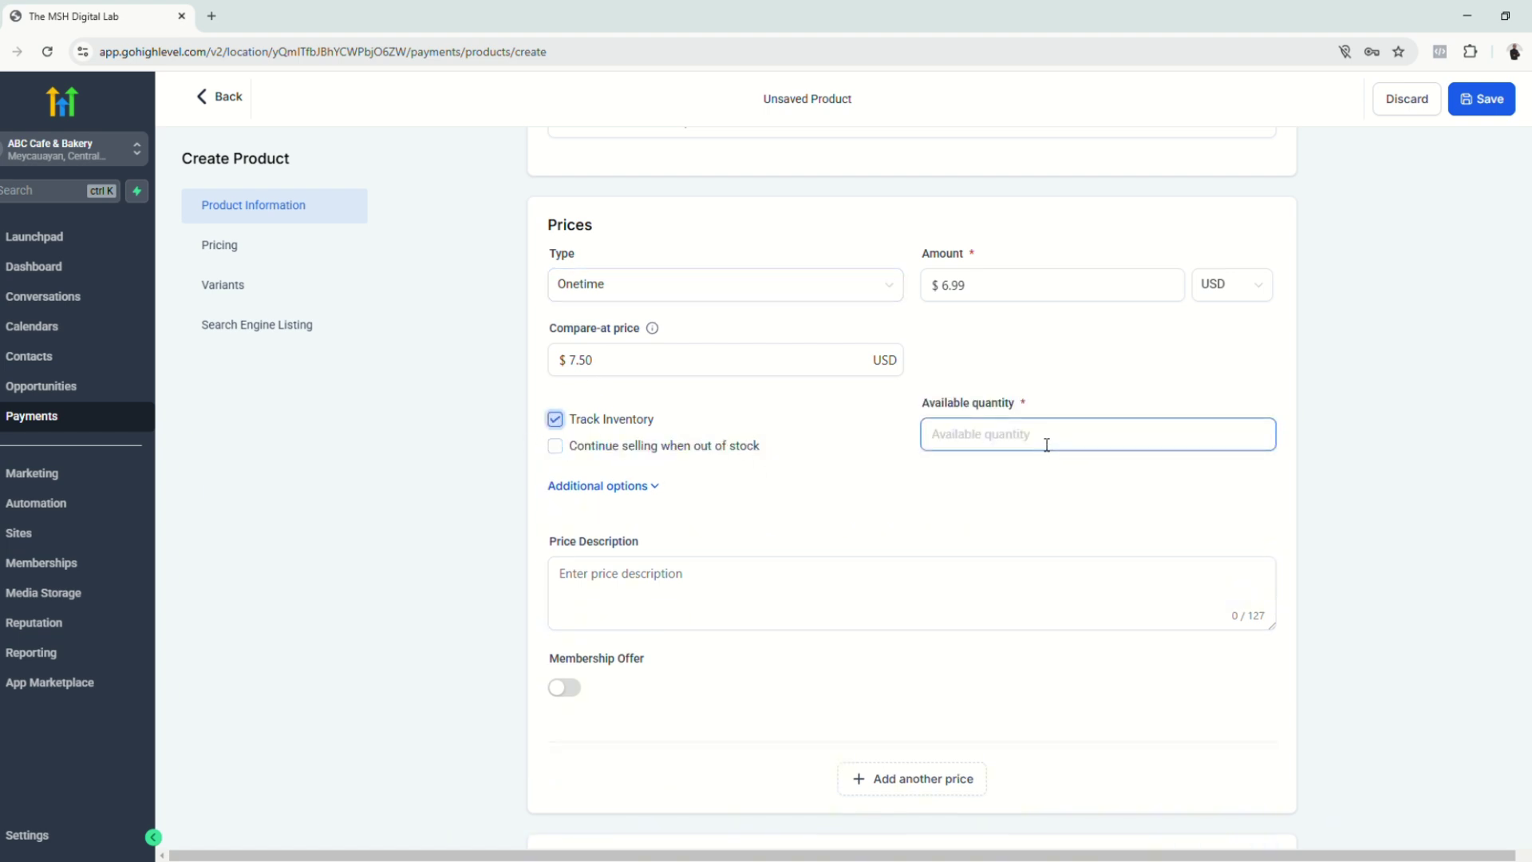
left_click(989, 447)
type("10")
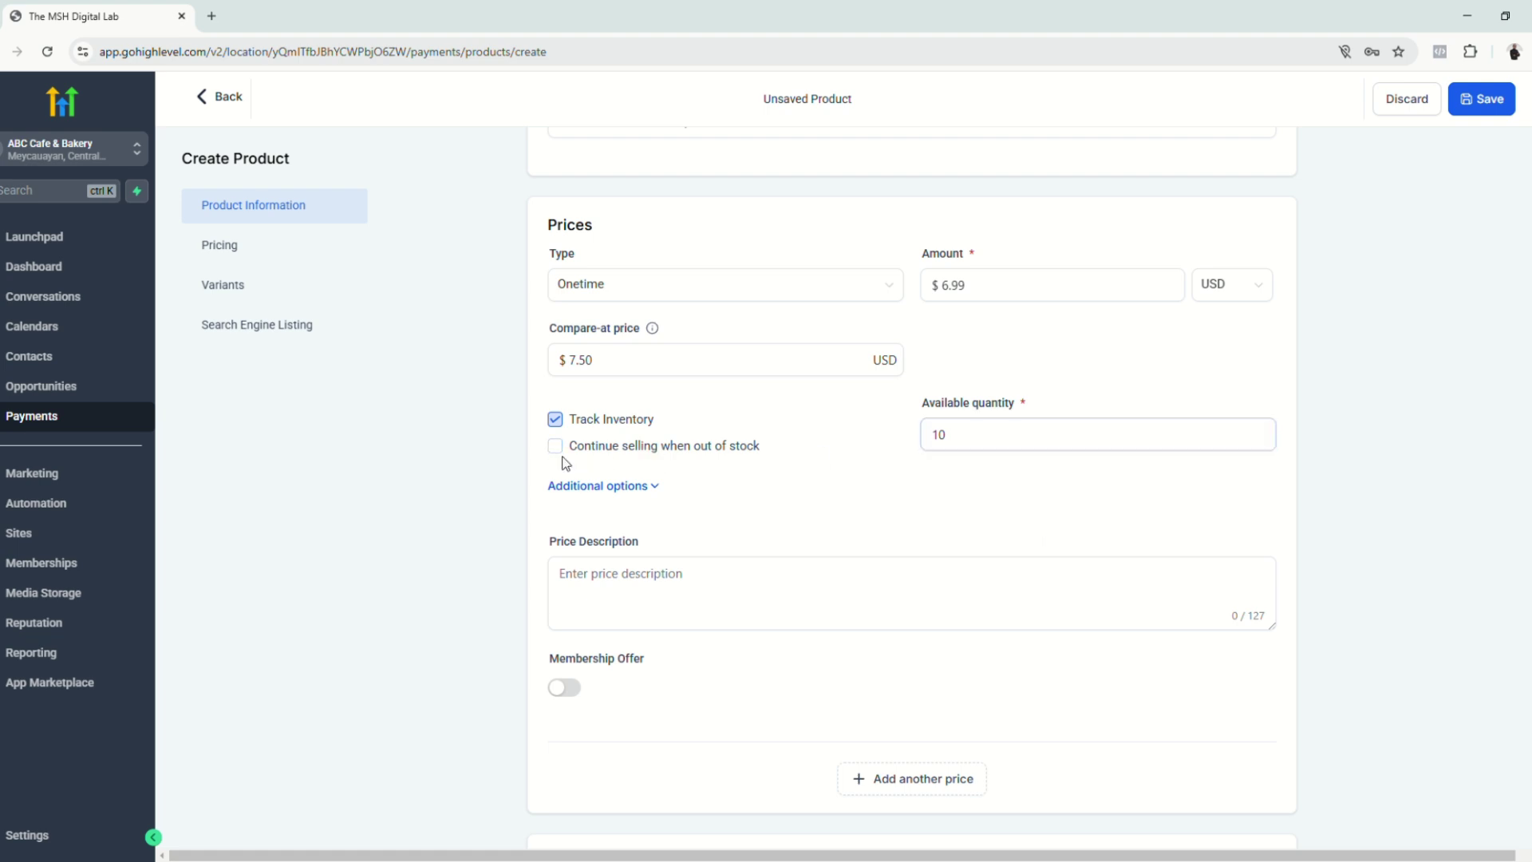
left_click(555, 446)
left_click(557, 449)
left_click(557, 421)
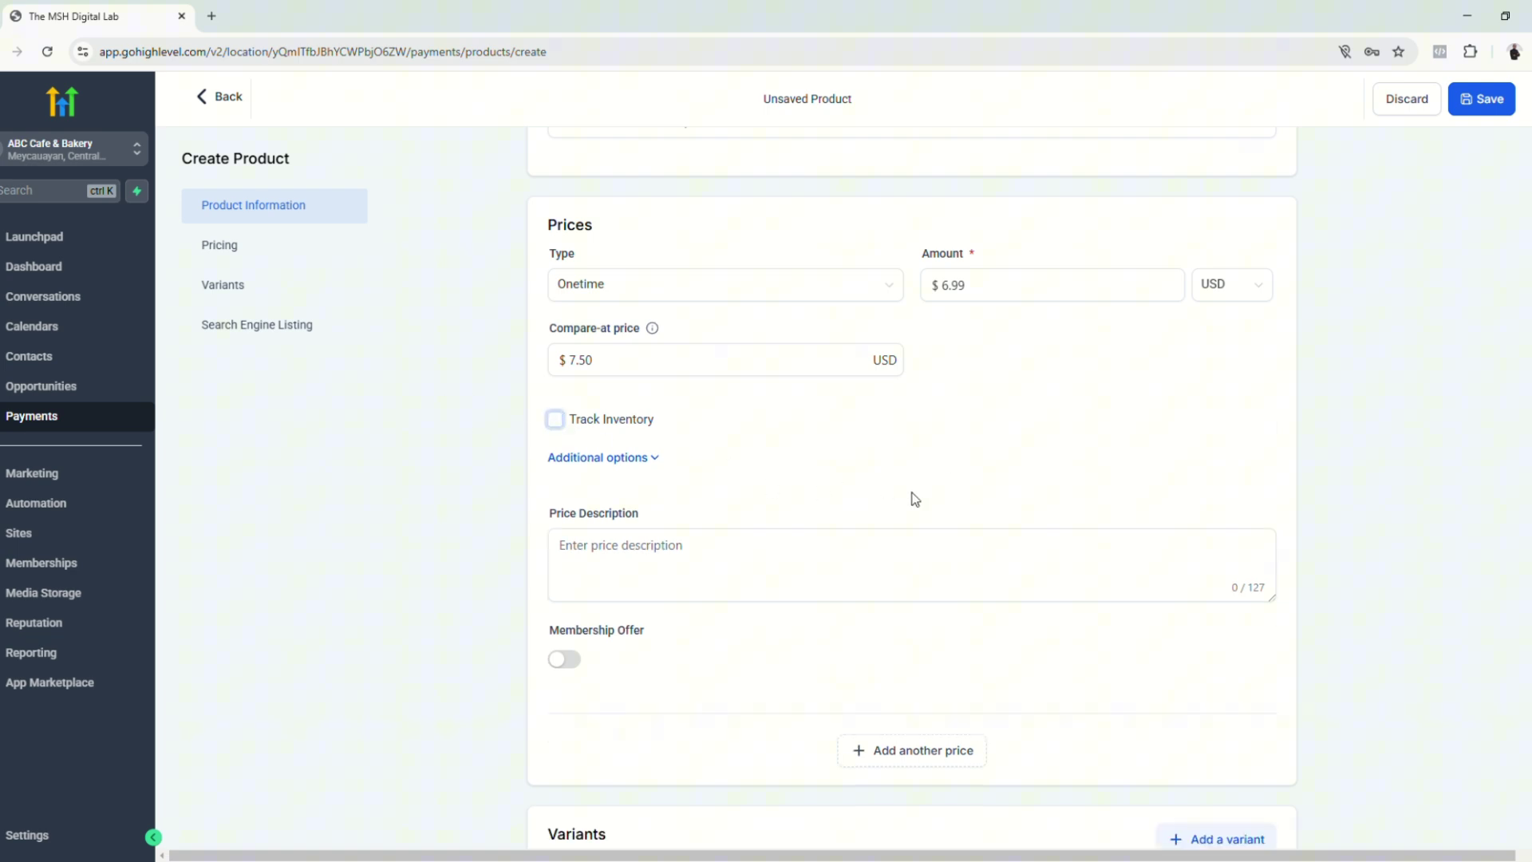
left_click(652, 458)
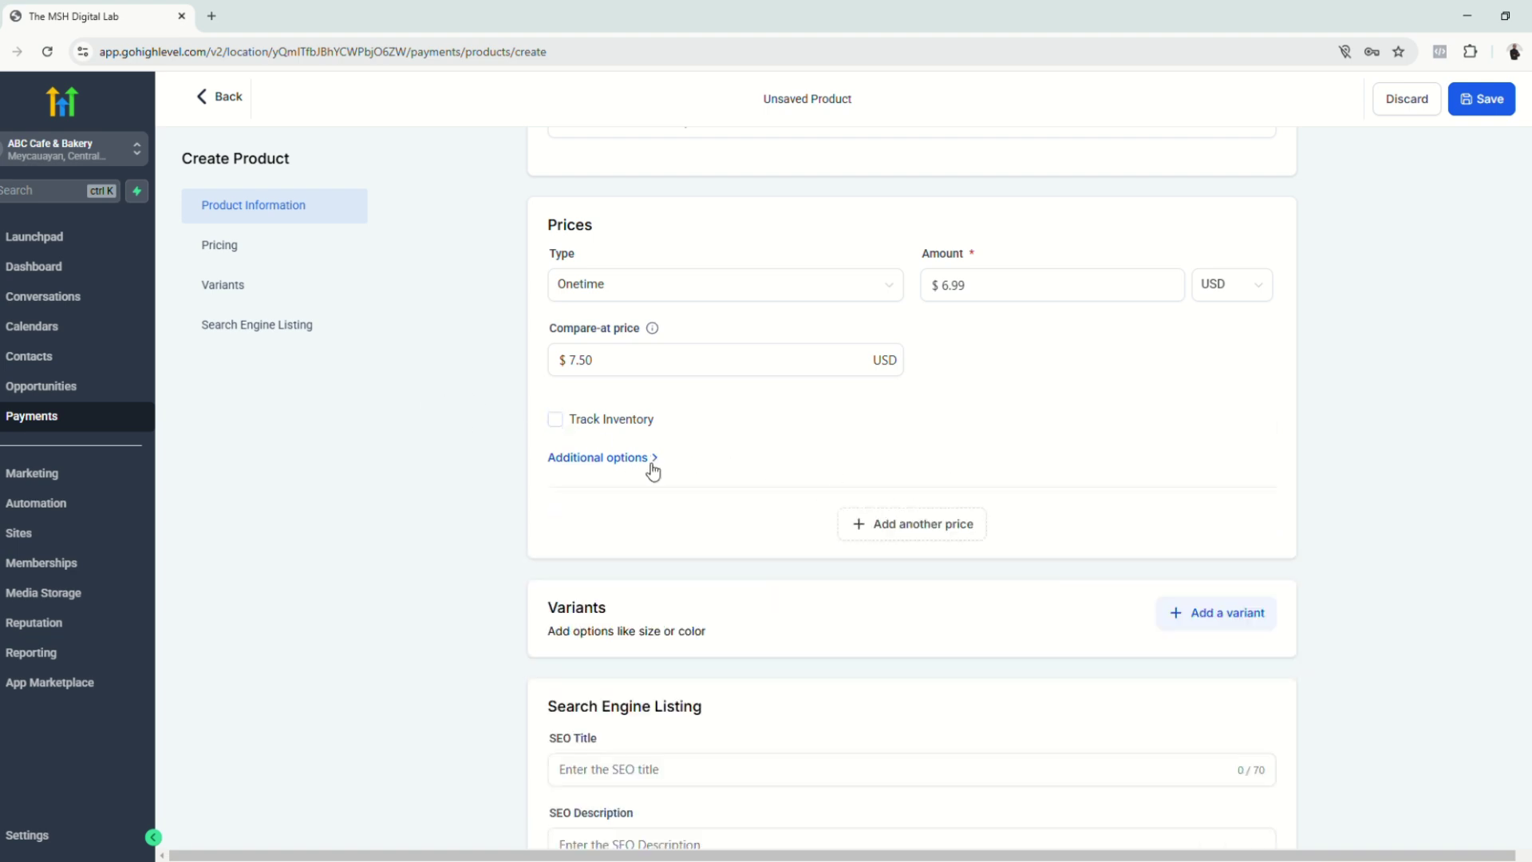
left_click(622, 461)
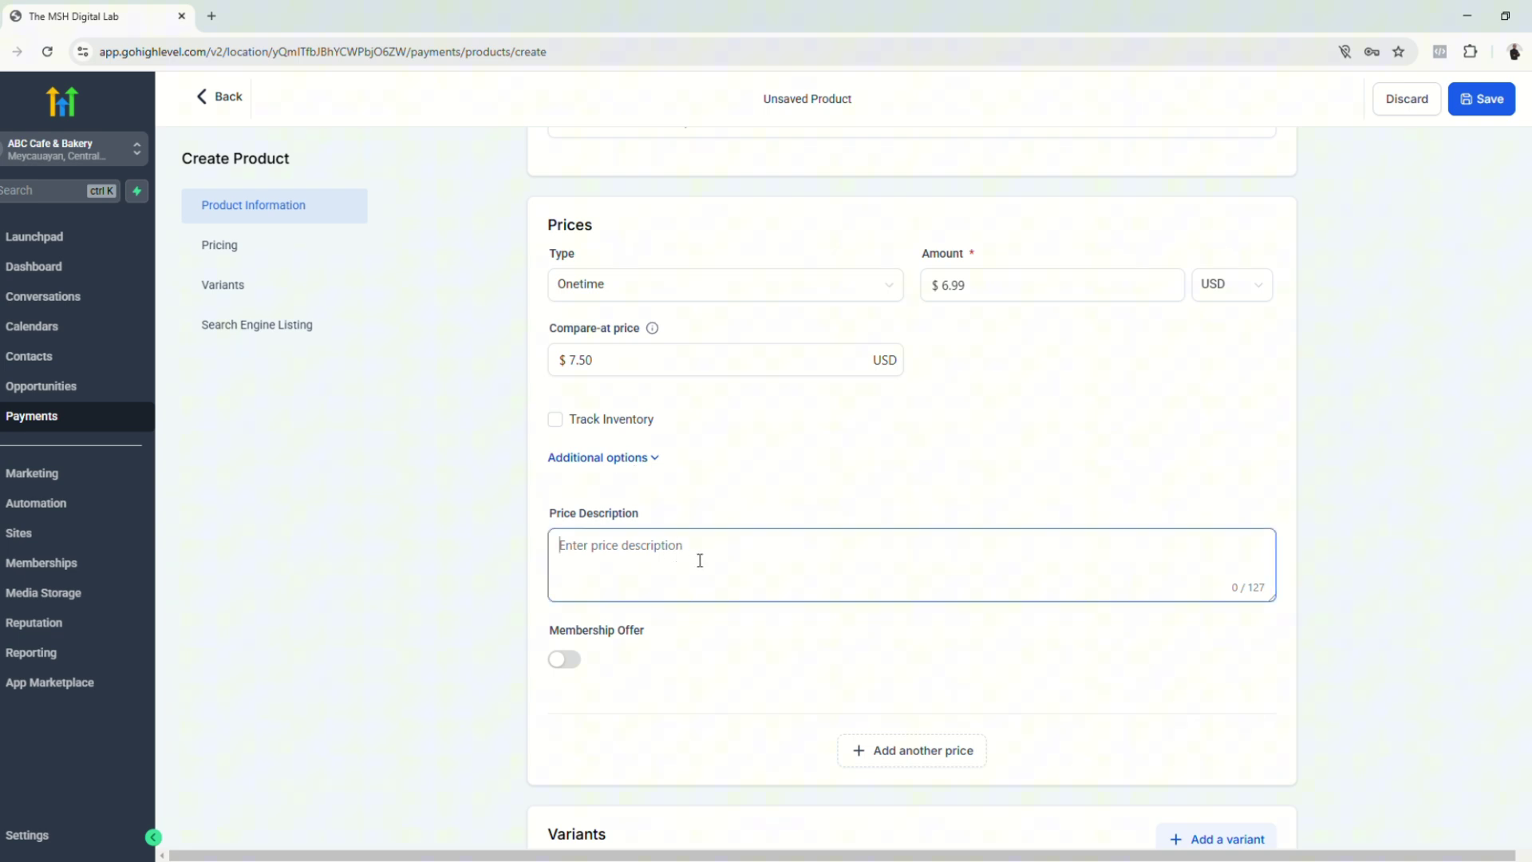
scroll(658, 540, "down", 3)
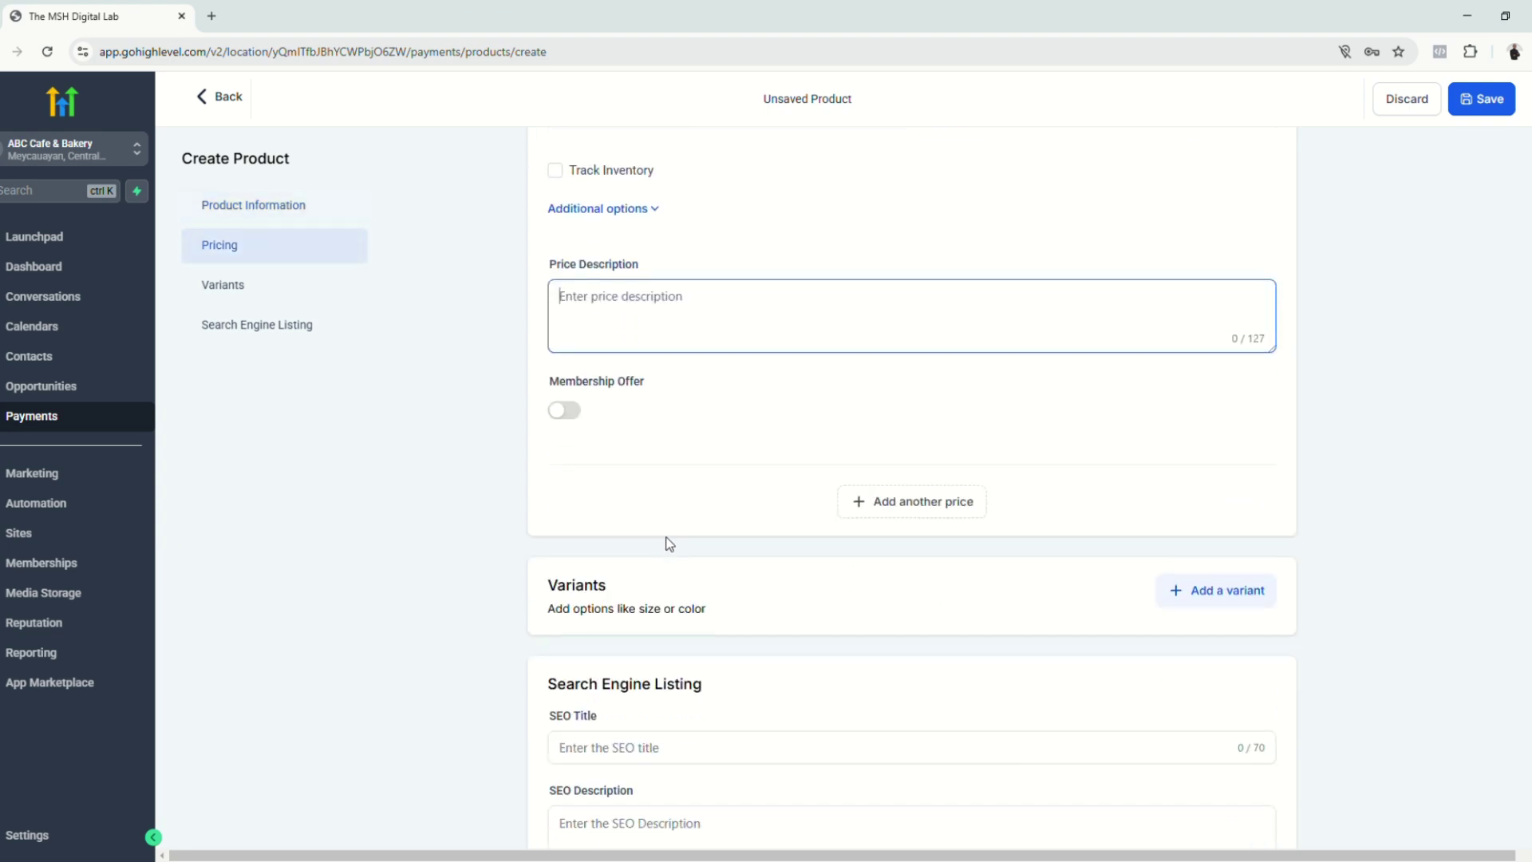
Toggle the membership offer on and off, check the SEO fields, and save the product.
left_click(571, 416)
left_click(691, 488)
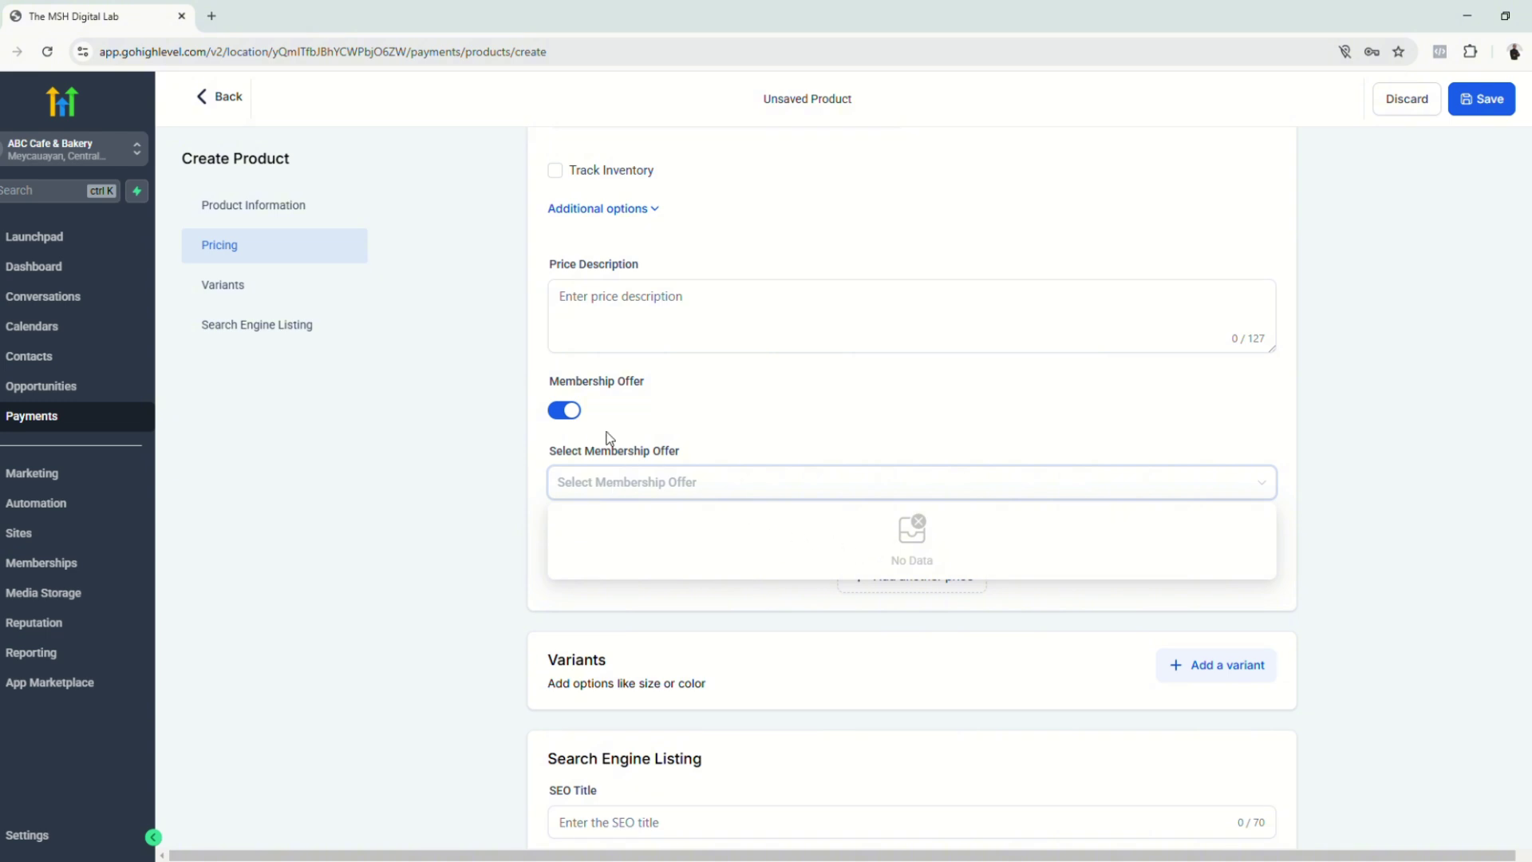
left_click(564, 411)
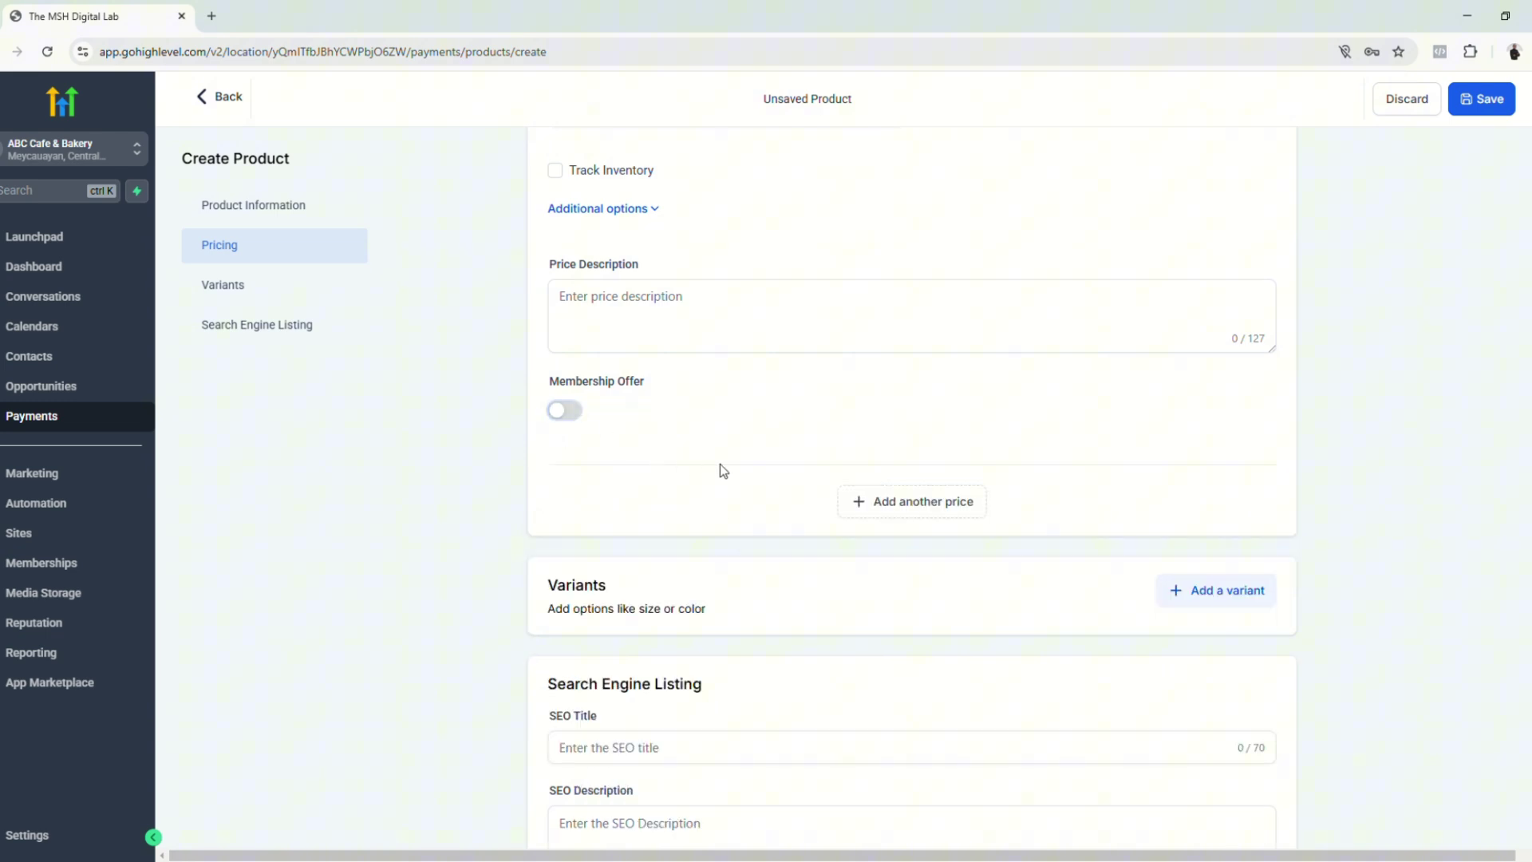
scroll(576, 481, "up", 1)
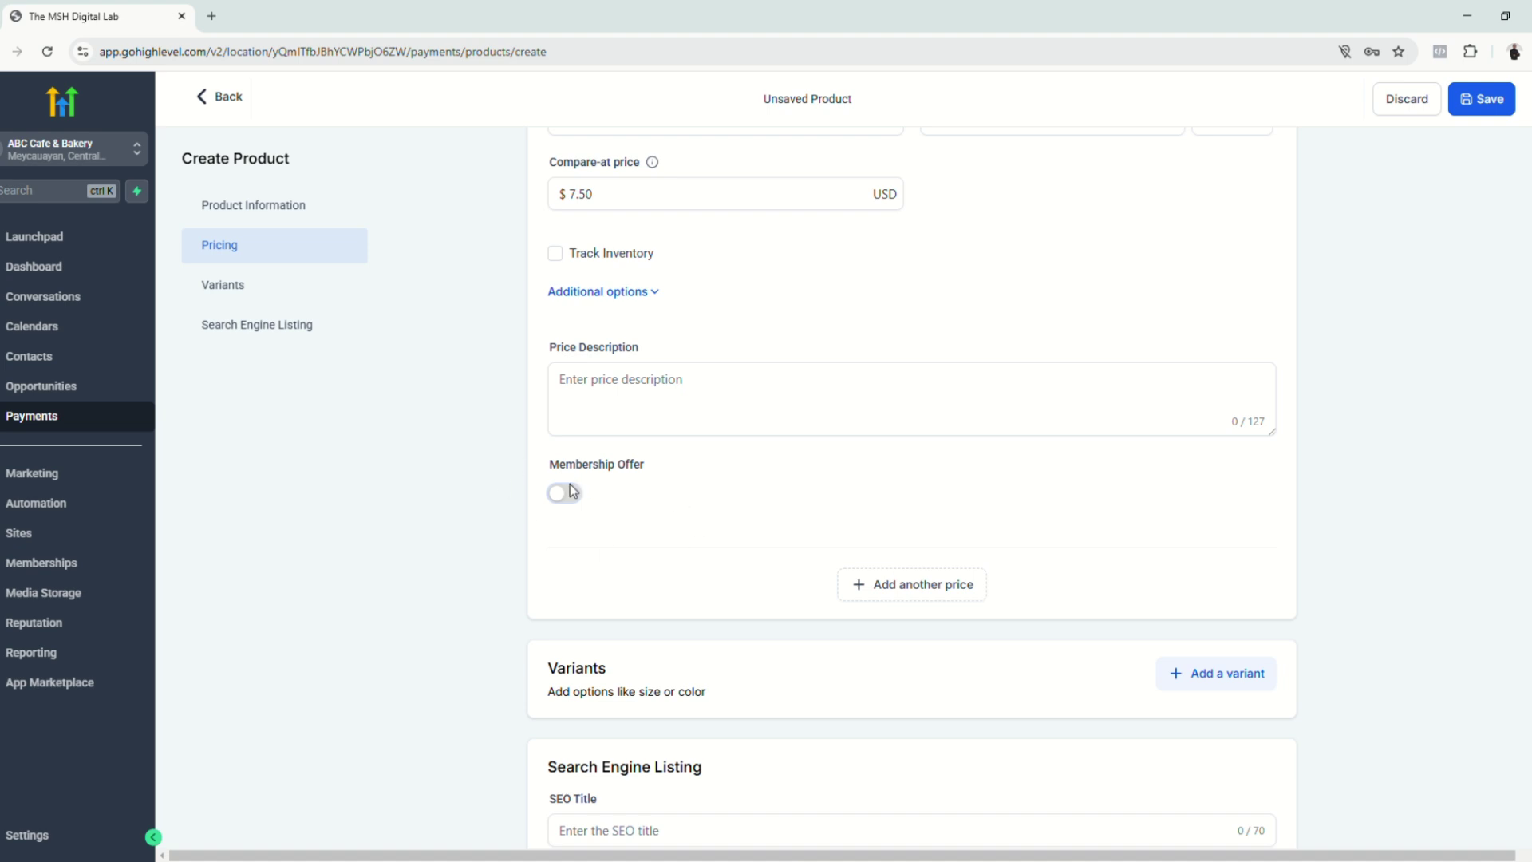
scroll(675, 581, "down", 3)
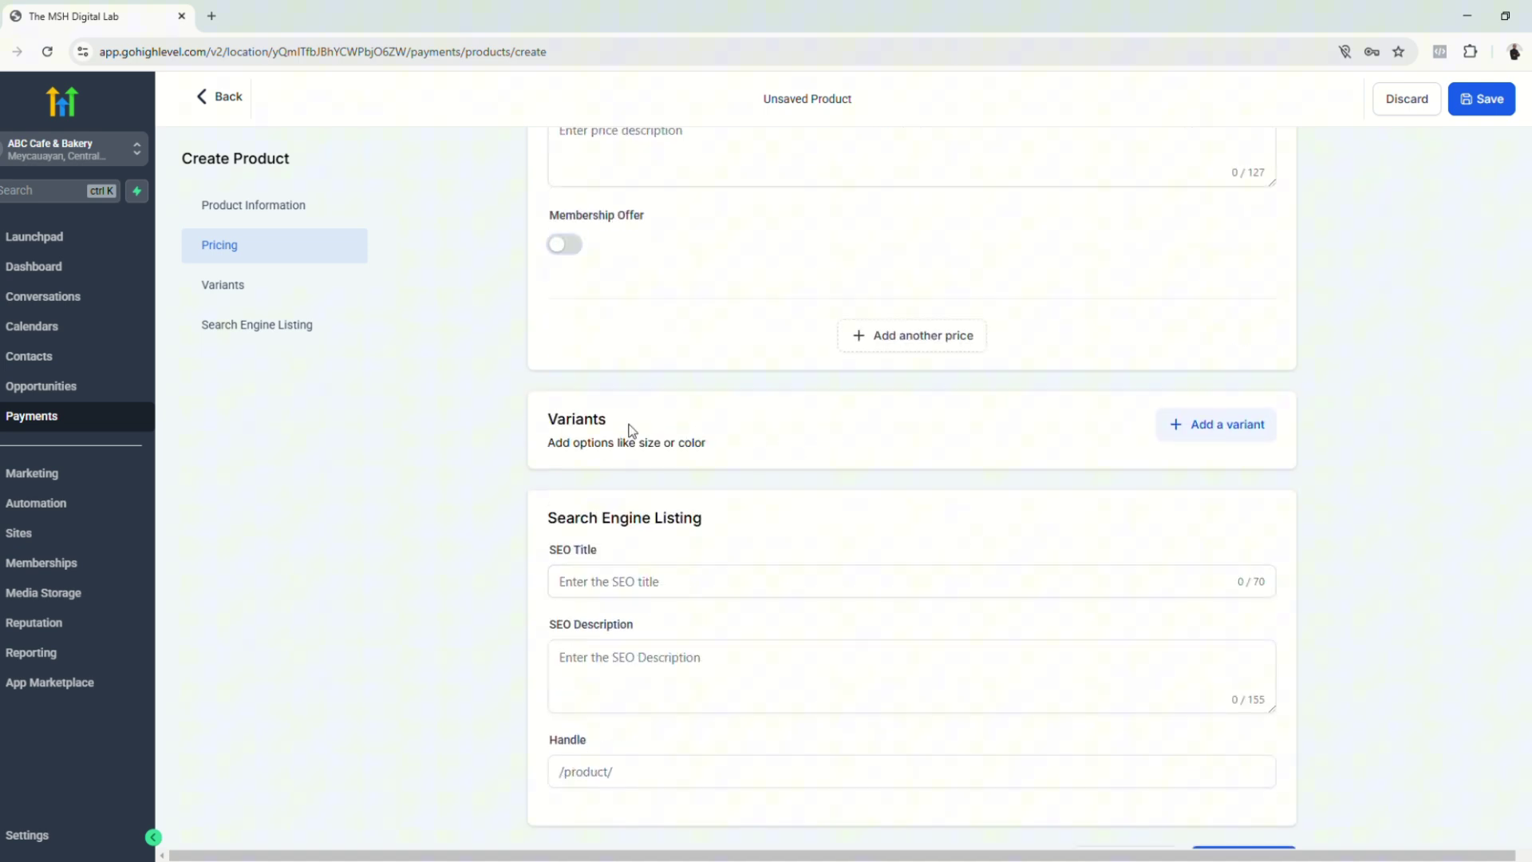
scroll(772, 602, "down", 1)
left_click(751, 625)
left_click(750, 712)
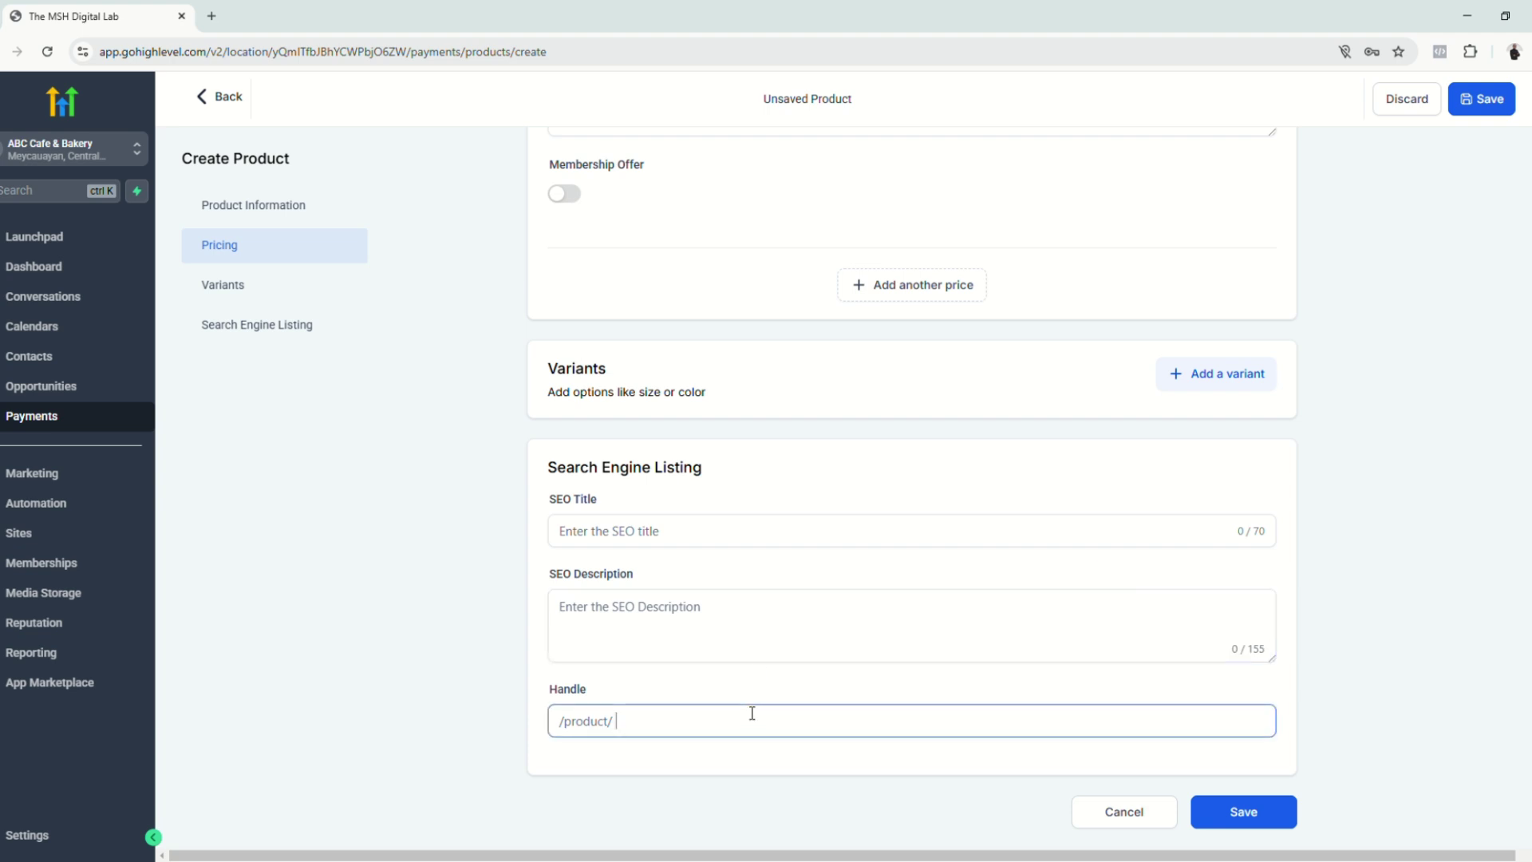
left_click(983, 539)
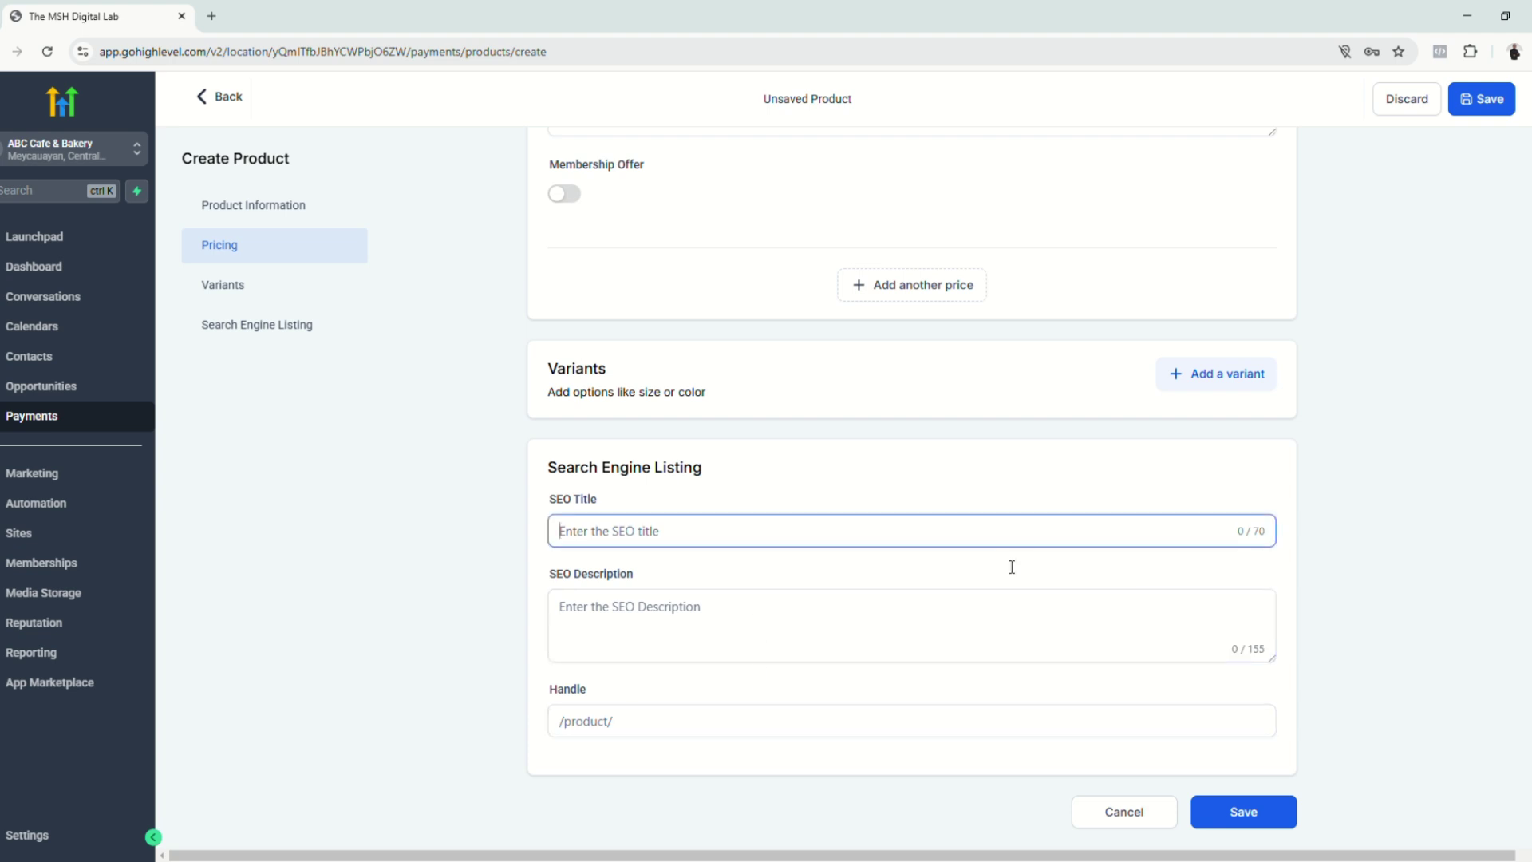
left_click(1243, 812)
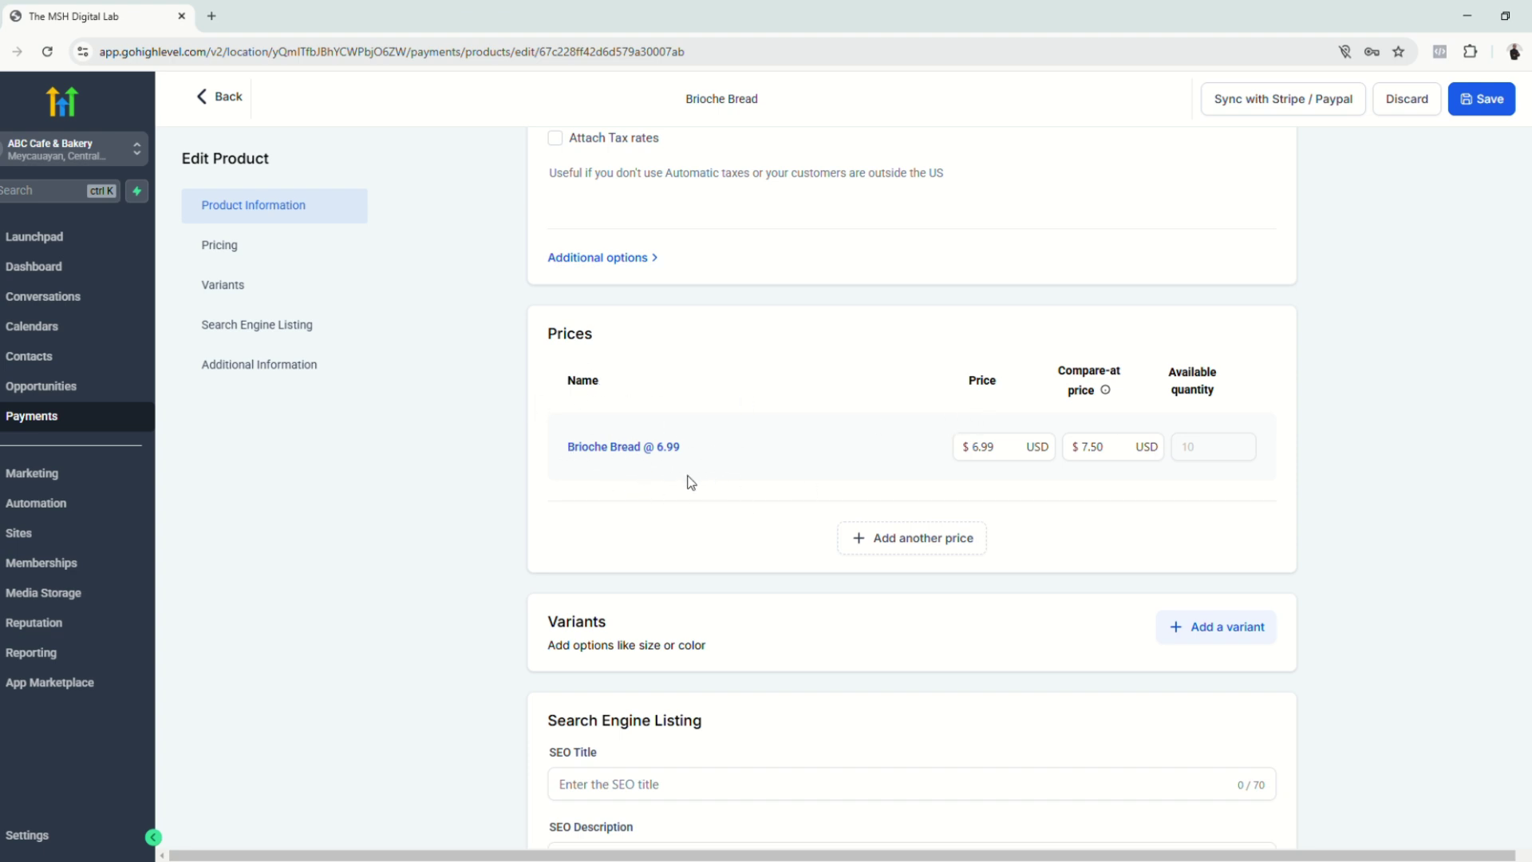
Open the $6.99 Brioche Bread price and review its 7.50 compare-at value.
left_click(615, 448)
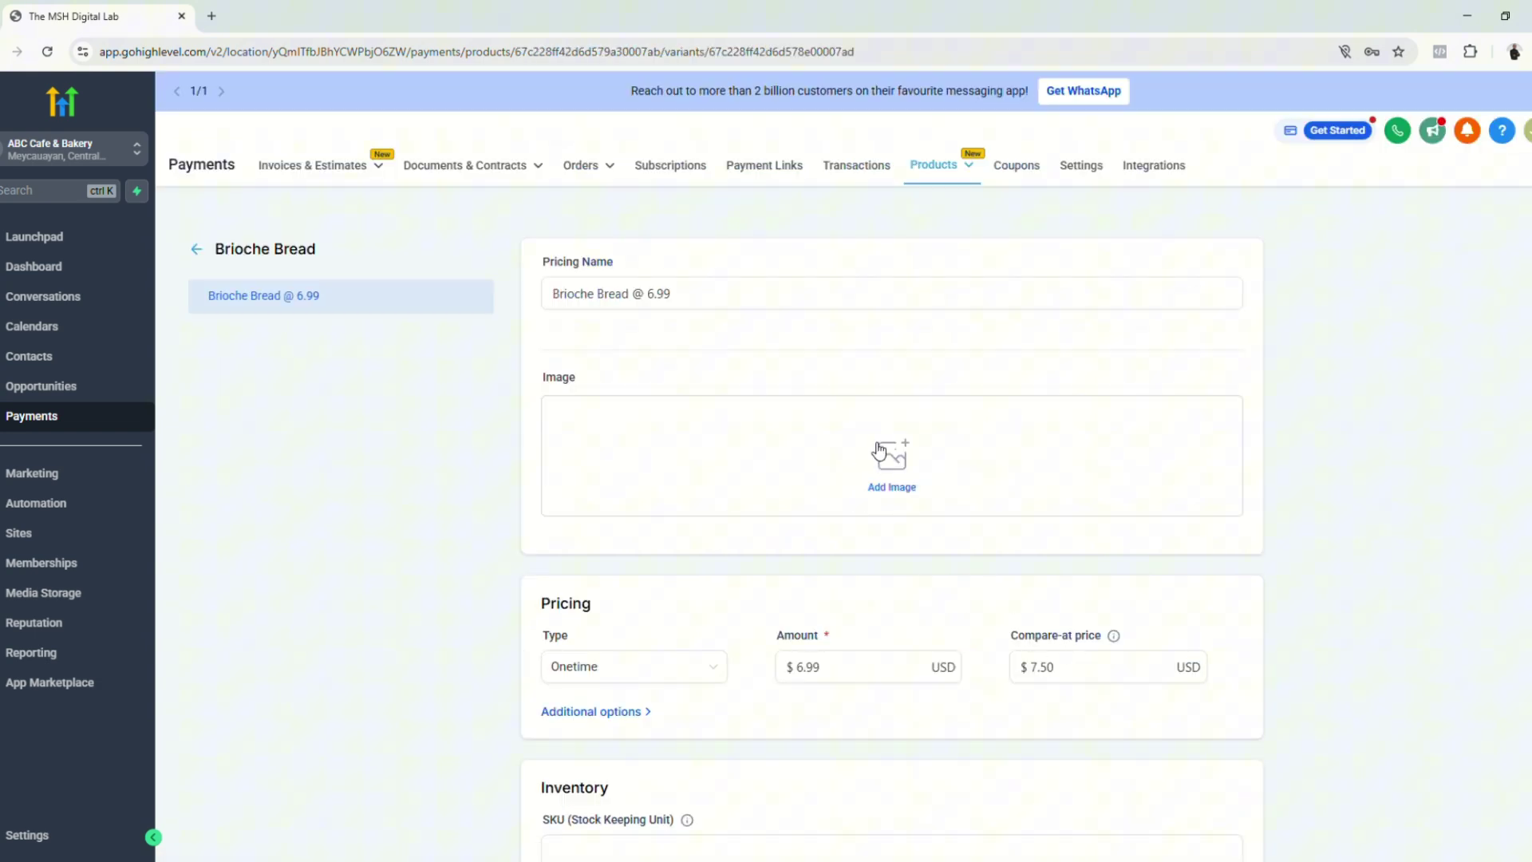
scroll(943, 714, "down", 1)
scroll(942, 710, "down", 2)
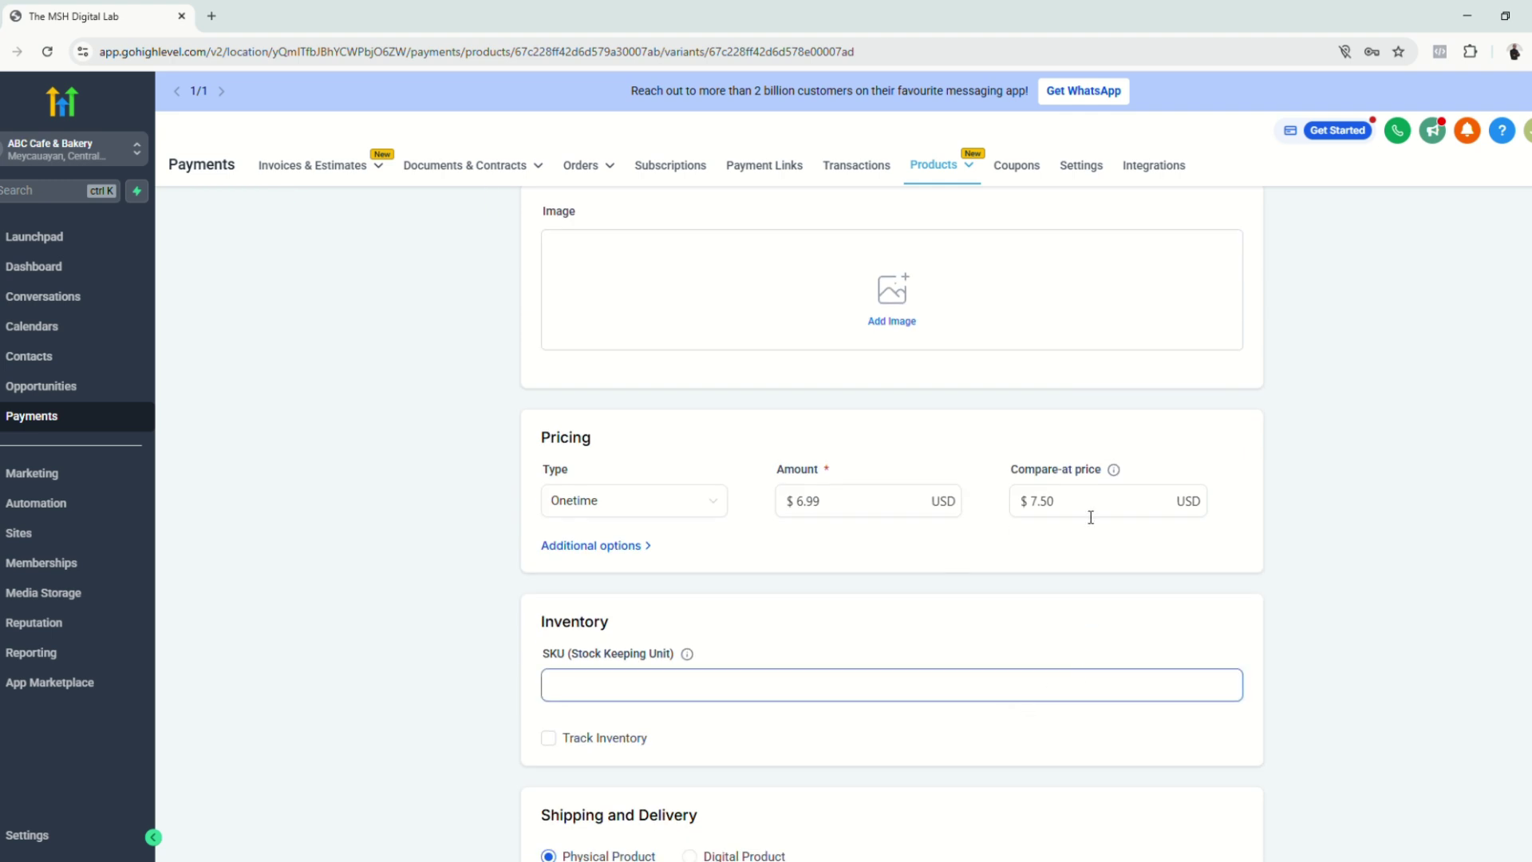
triple_click(1029, 476)
left_click_drag(1067, 499, 1120, 477)
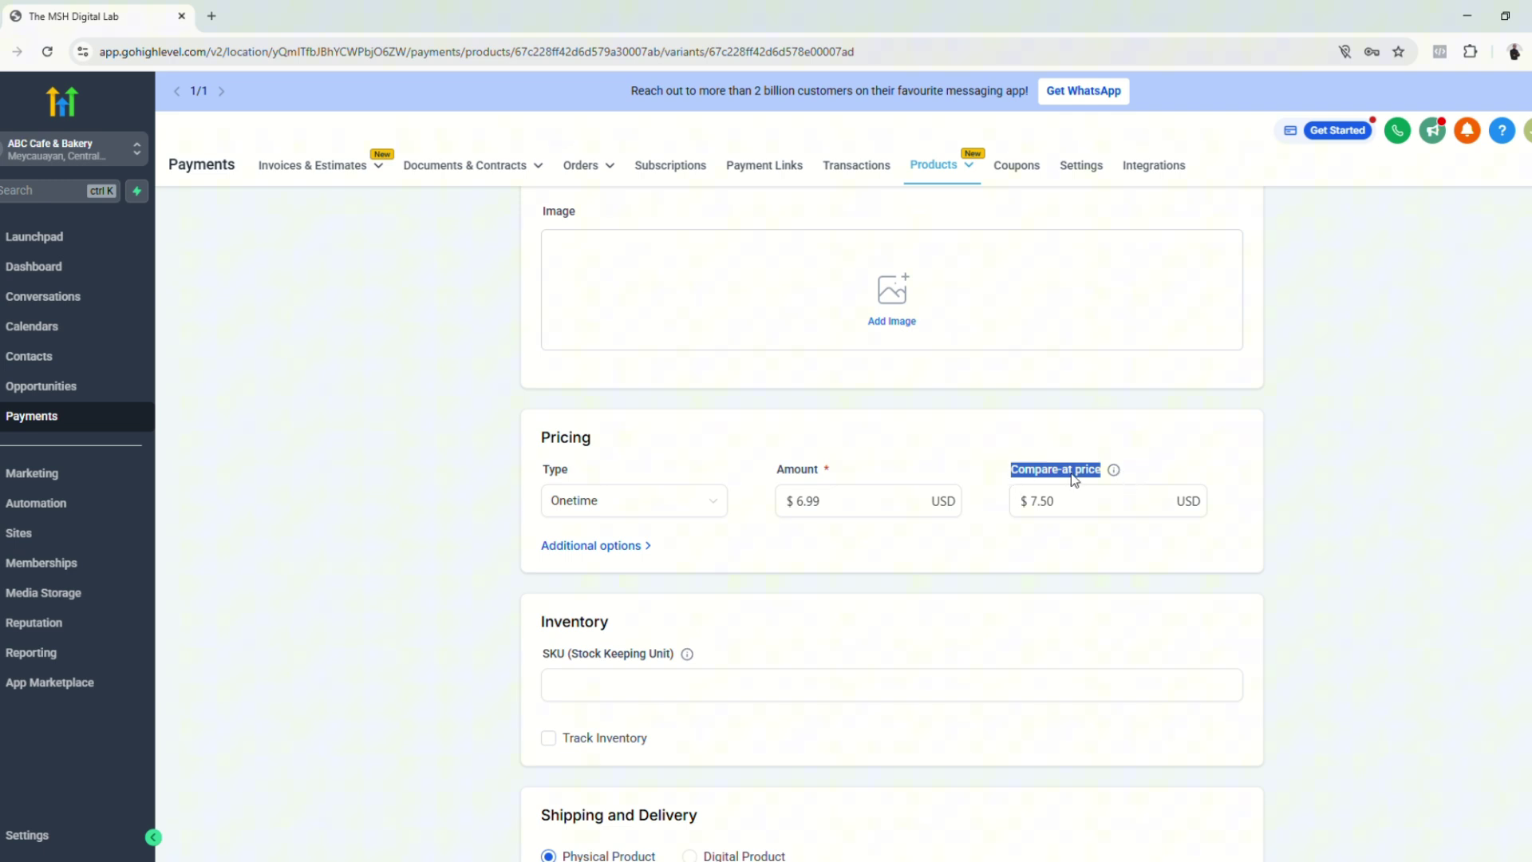
left_click_drag(1051, 496, 1010, 512)
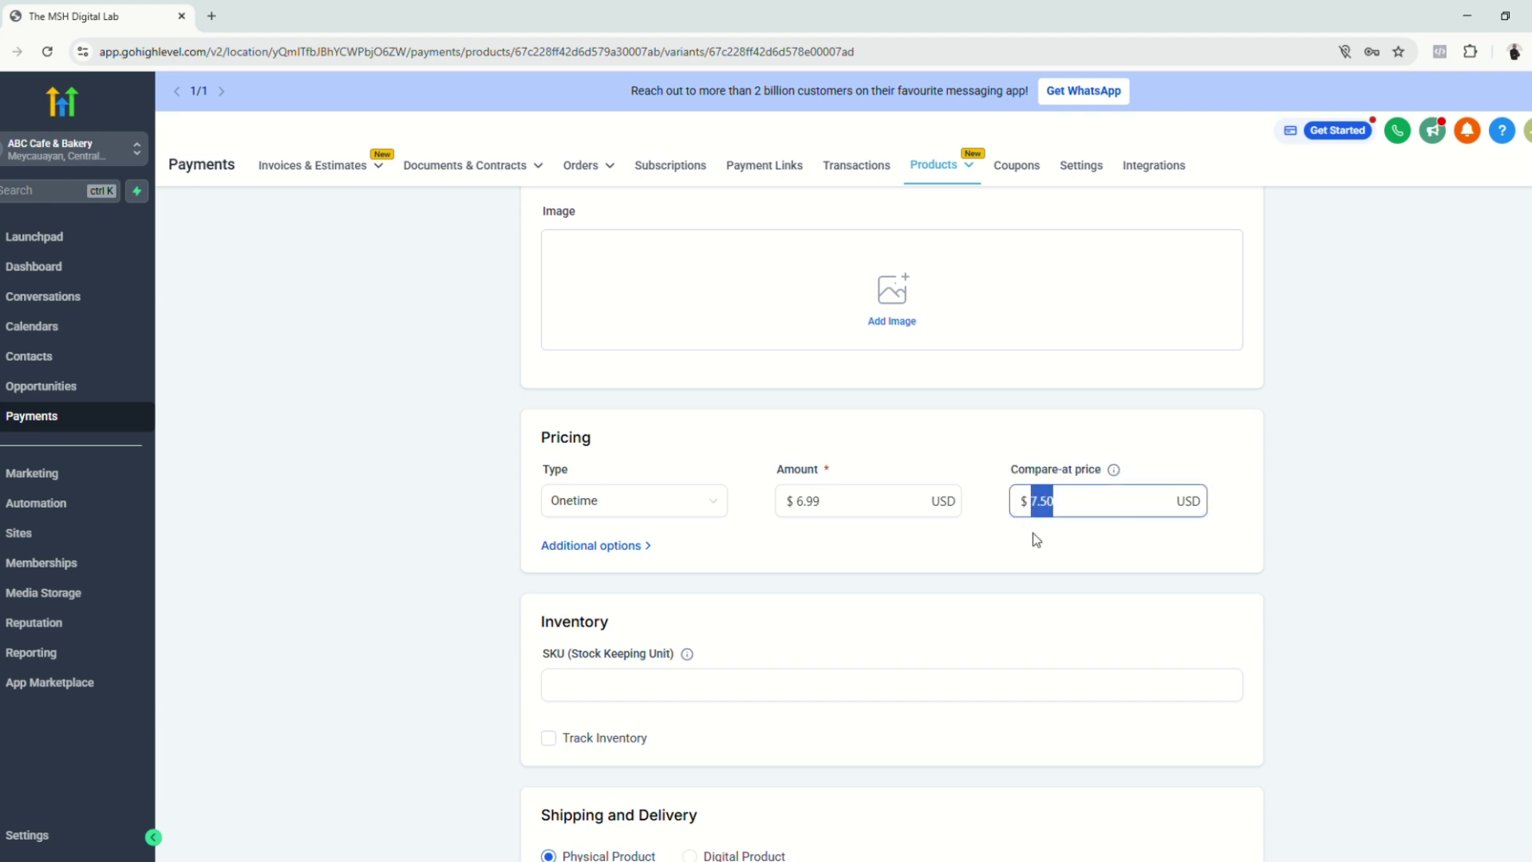
left_click(1115, 472)
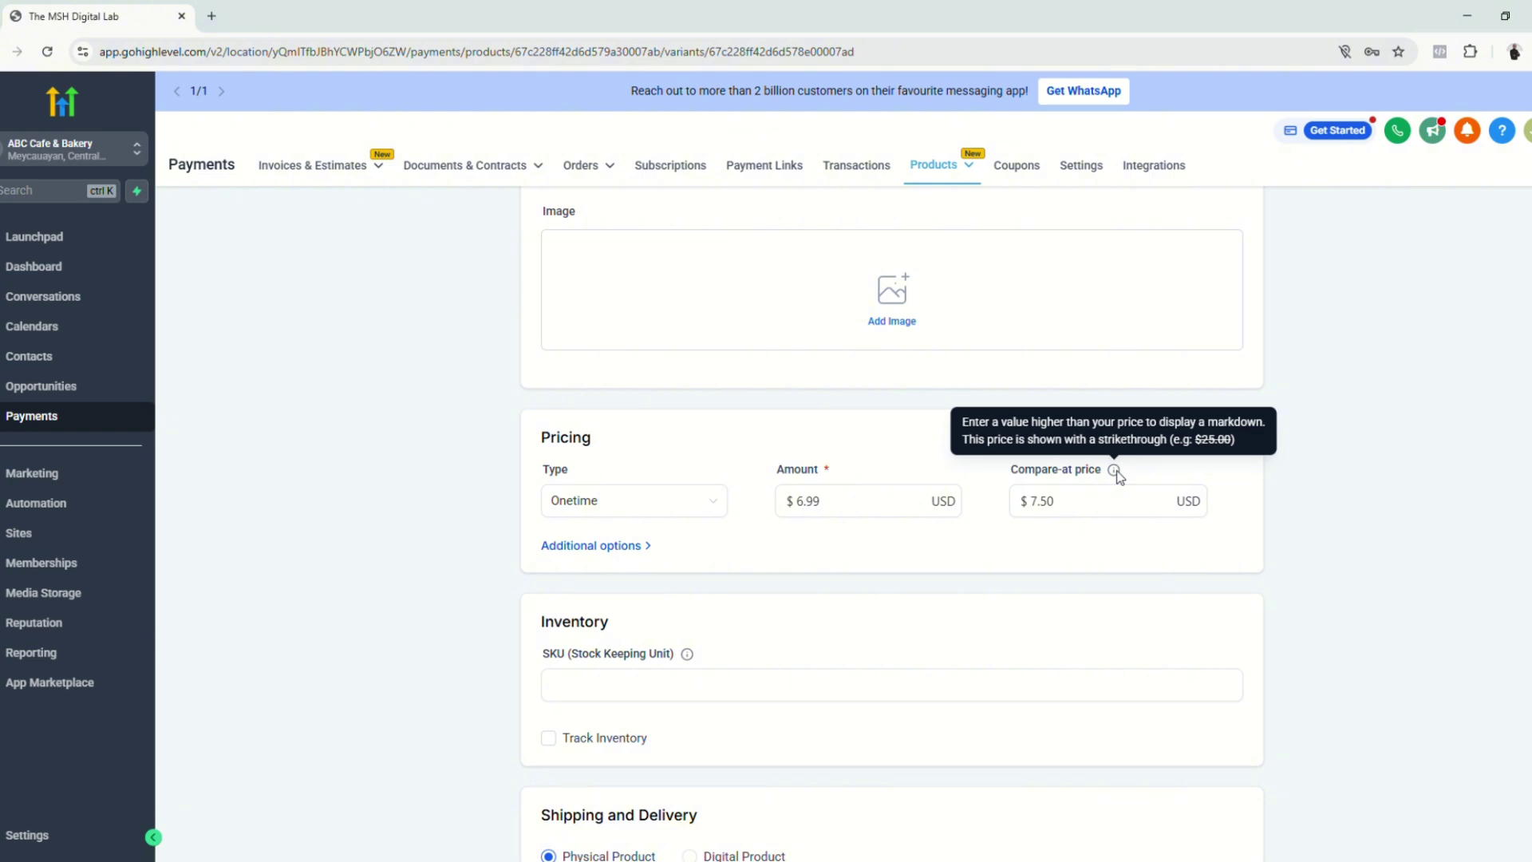
left_click(1068, 505)
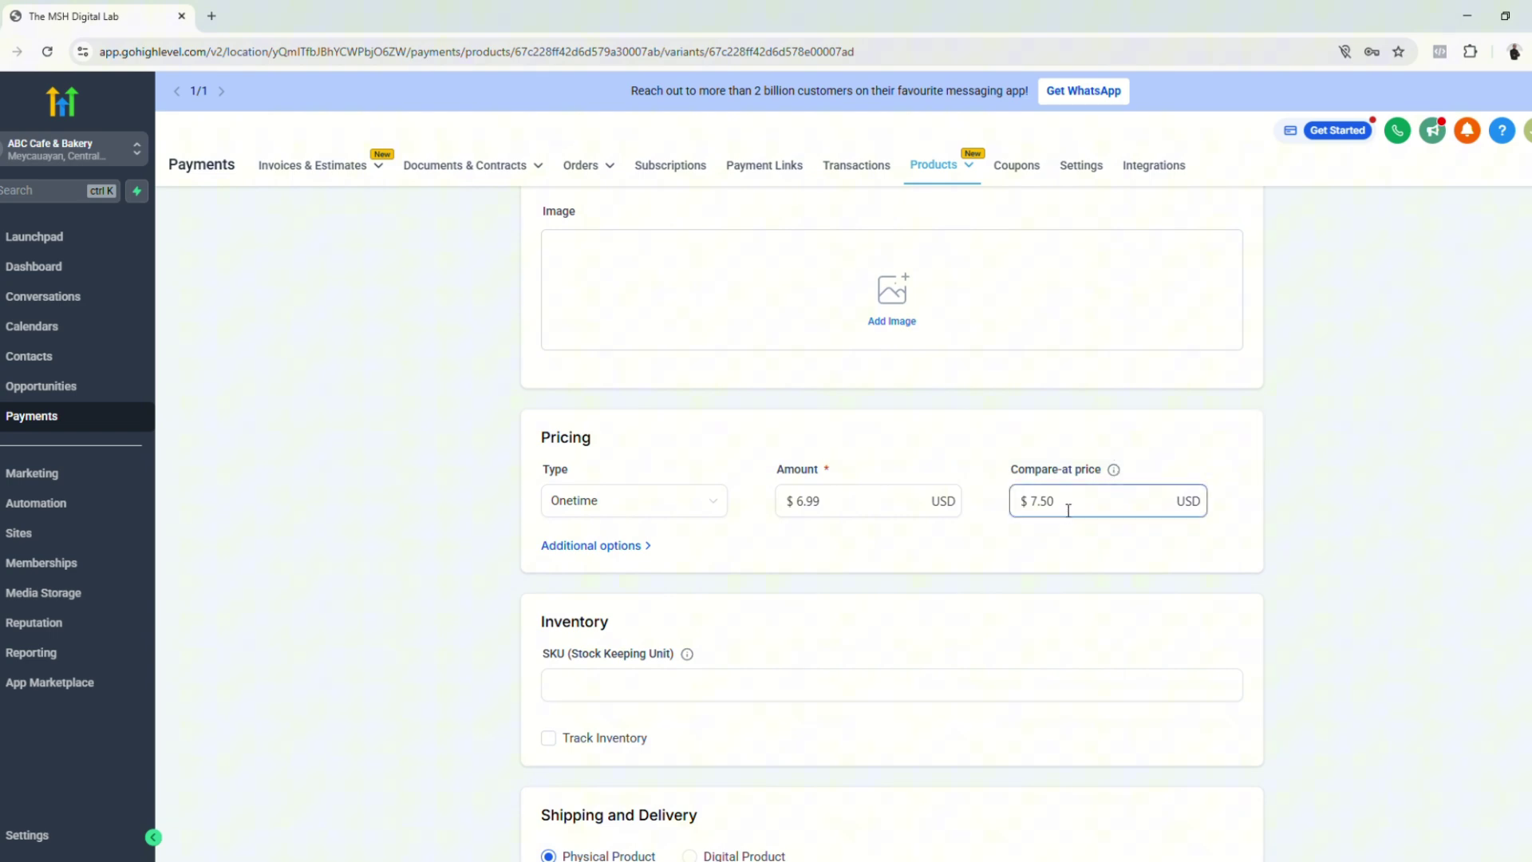
left_click_drag(1067, 506, 1032, 543)
left_click(830, 502)
left_click_drag(829, 503, 762, 507)
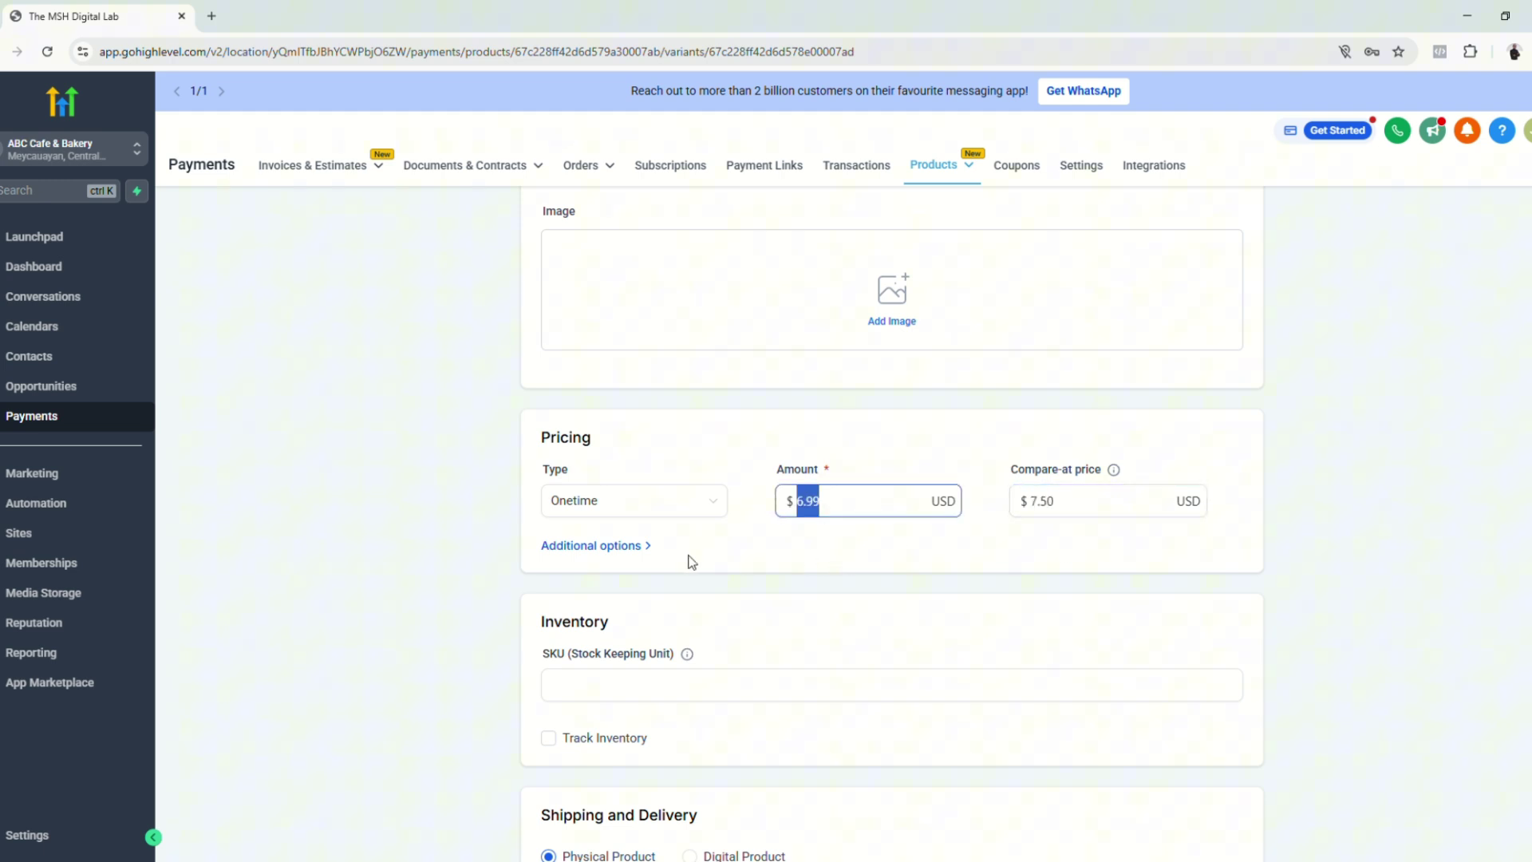
Set the shipping weight unit to grams, enter the weight, and save the variant.
left_click(644, 546)
scroll(968, 616, "down", 1)
left_click(704, 564)
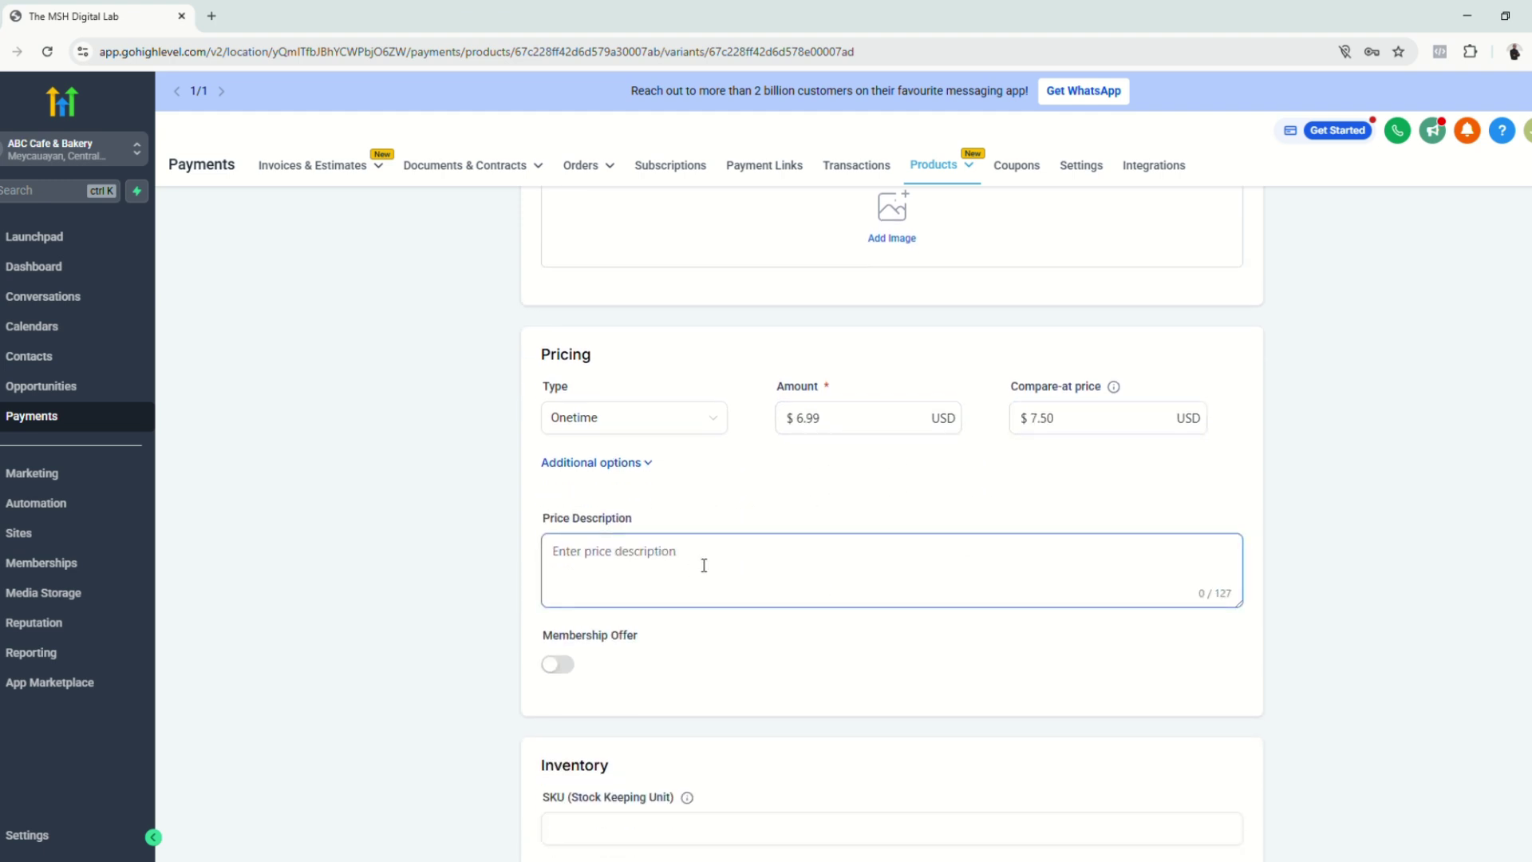
scroll(842, 671, "down", 6)
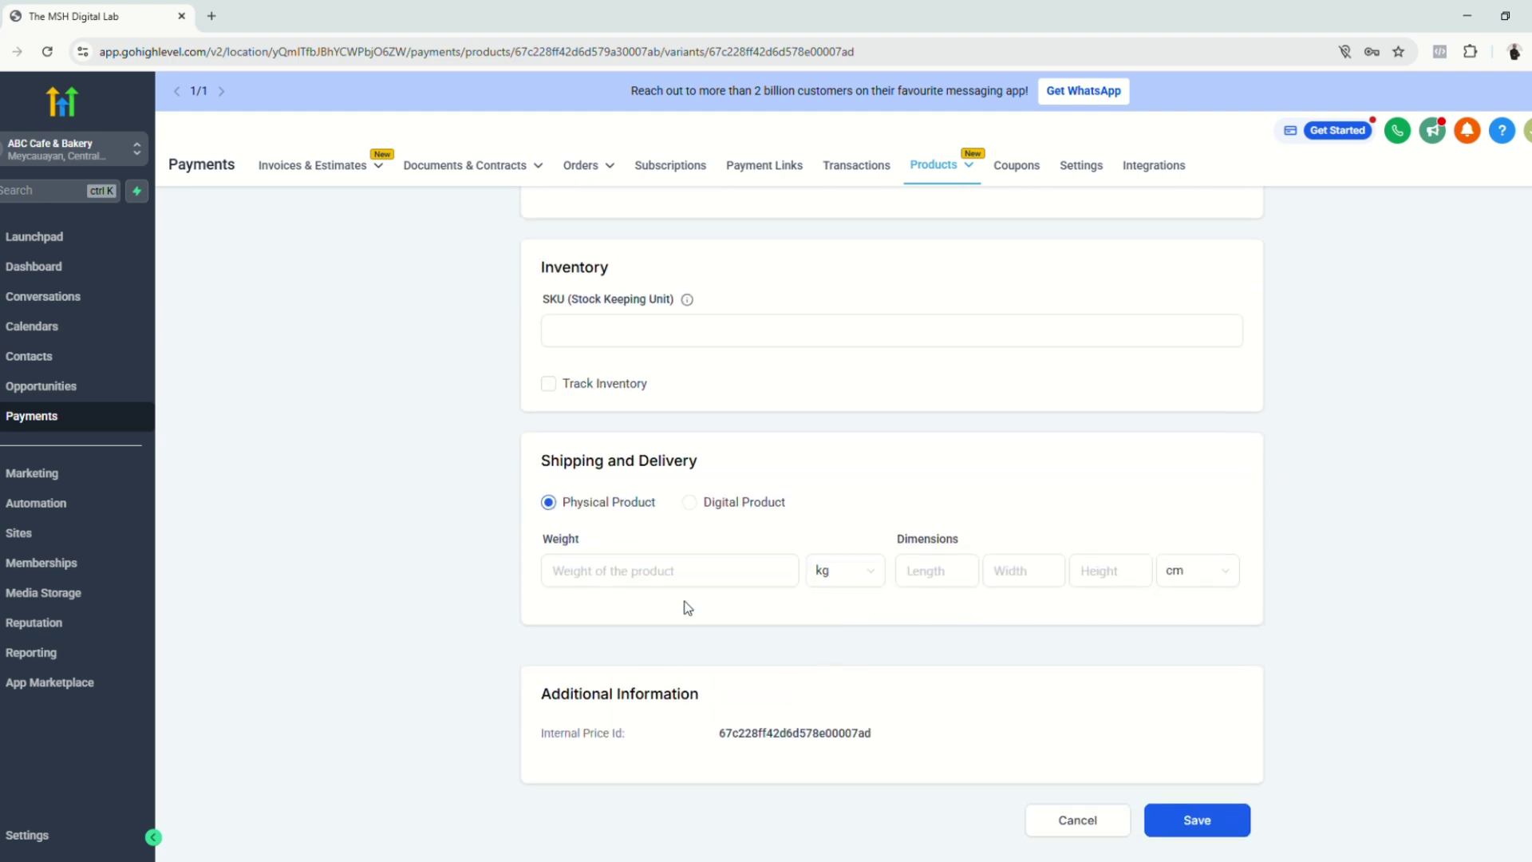
left_click_drag(529, 461, 734, 470)
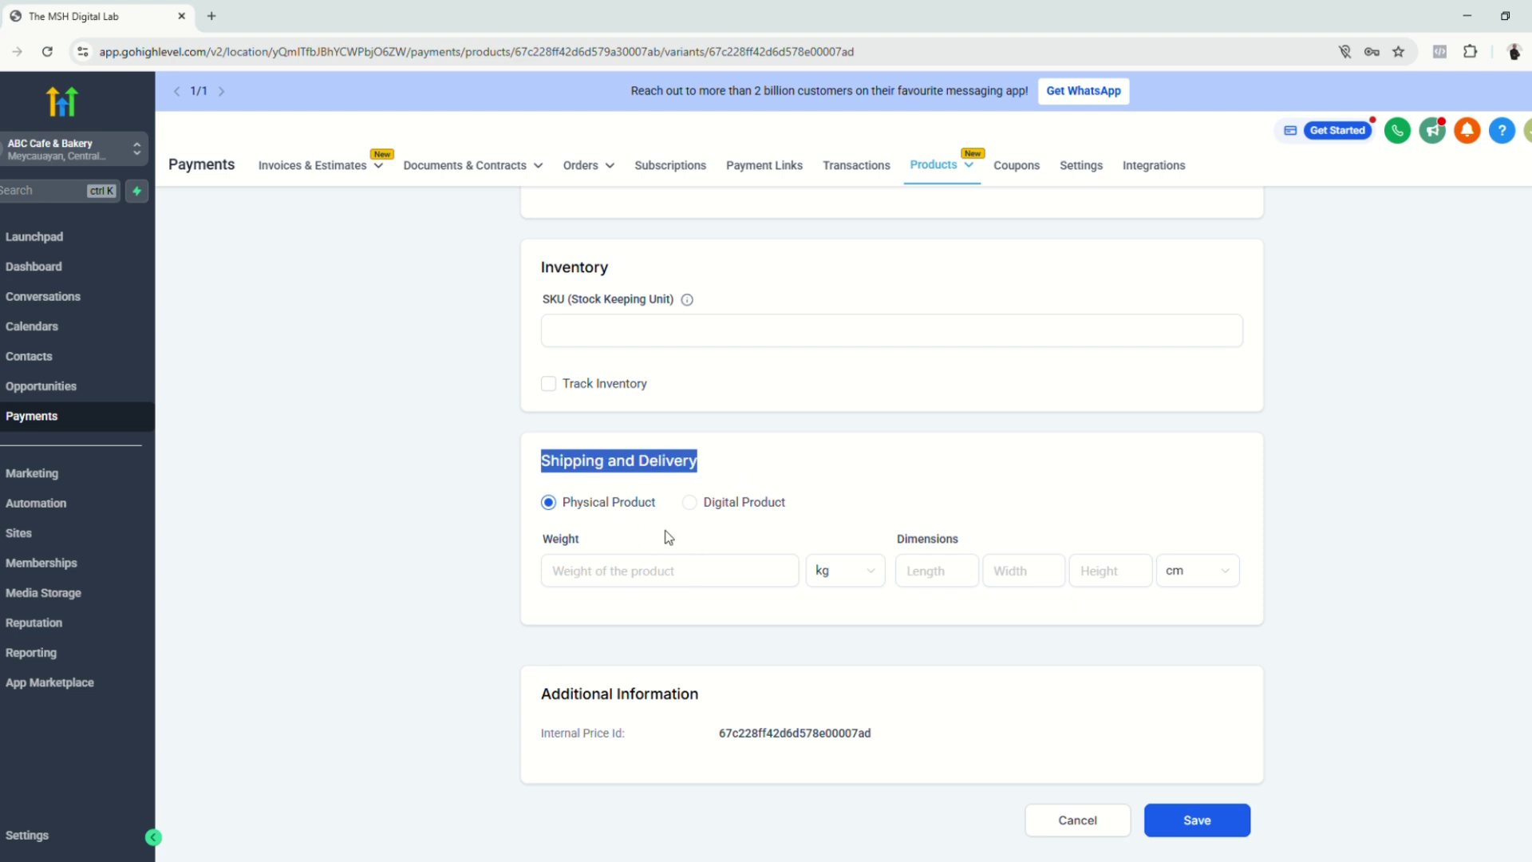
left_click(636, 572)
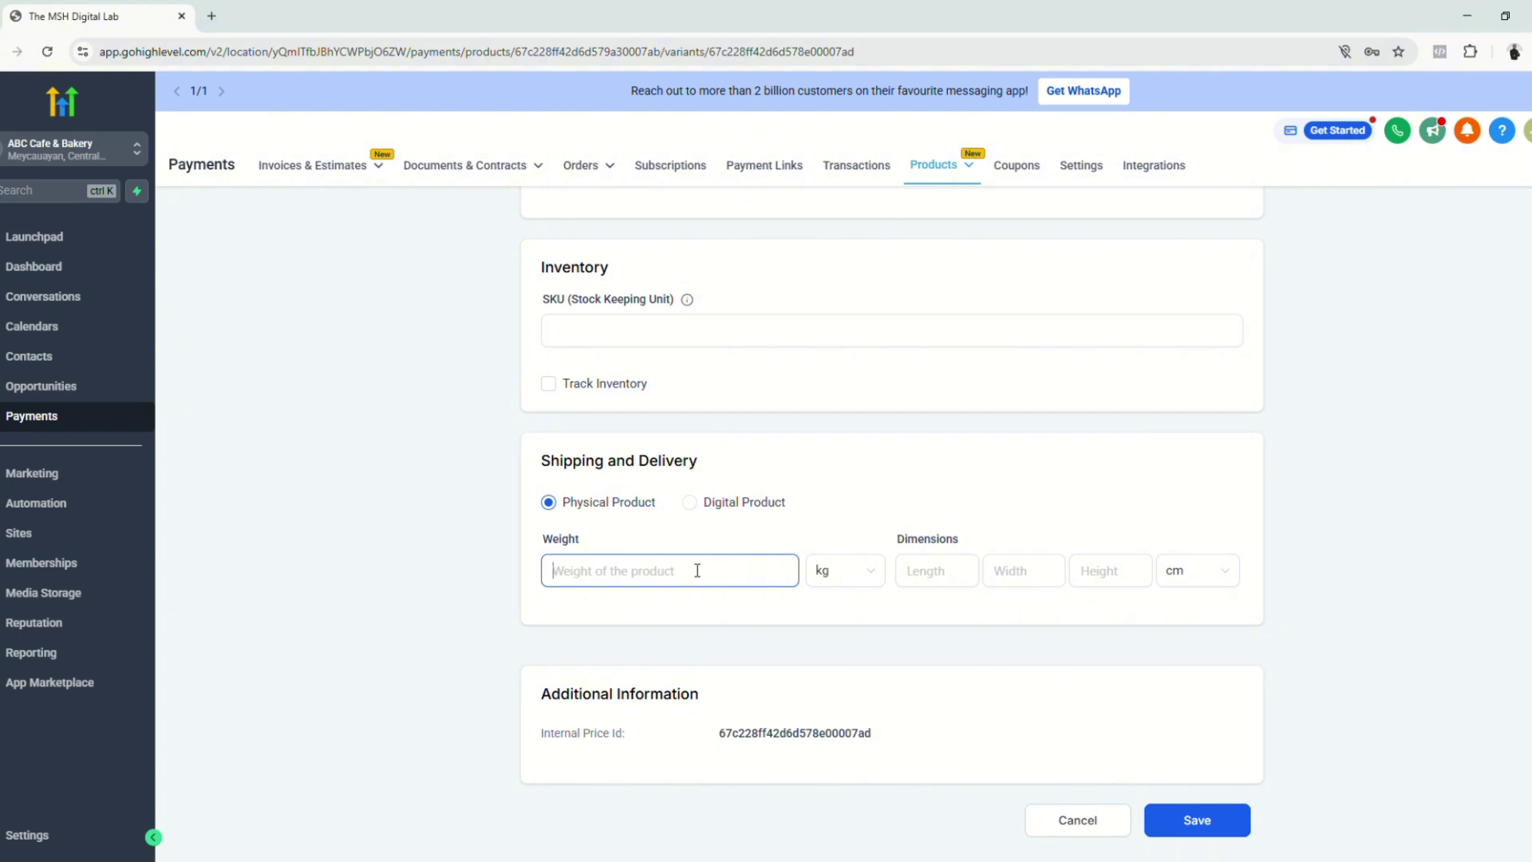
left_click(872, 583)
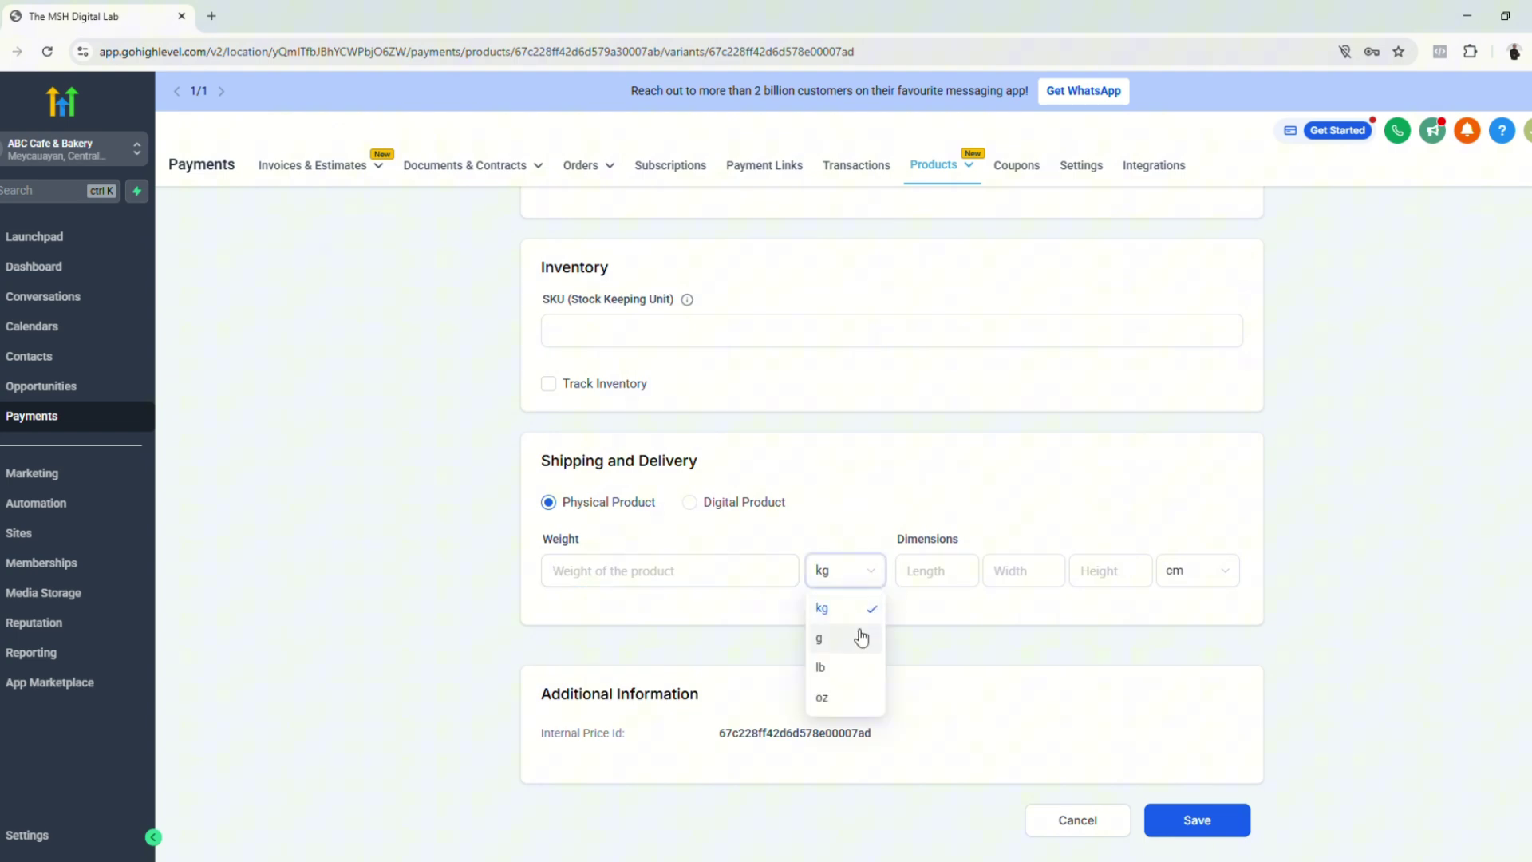
left_click(861, 637)
left_click(709, 582)
type("500")
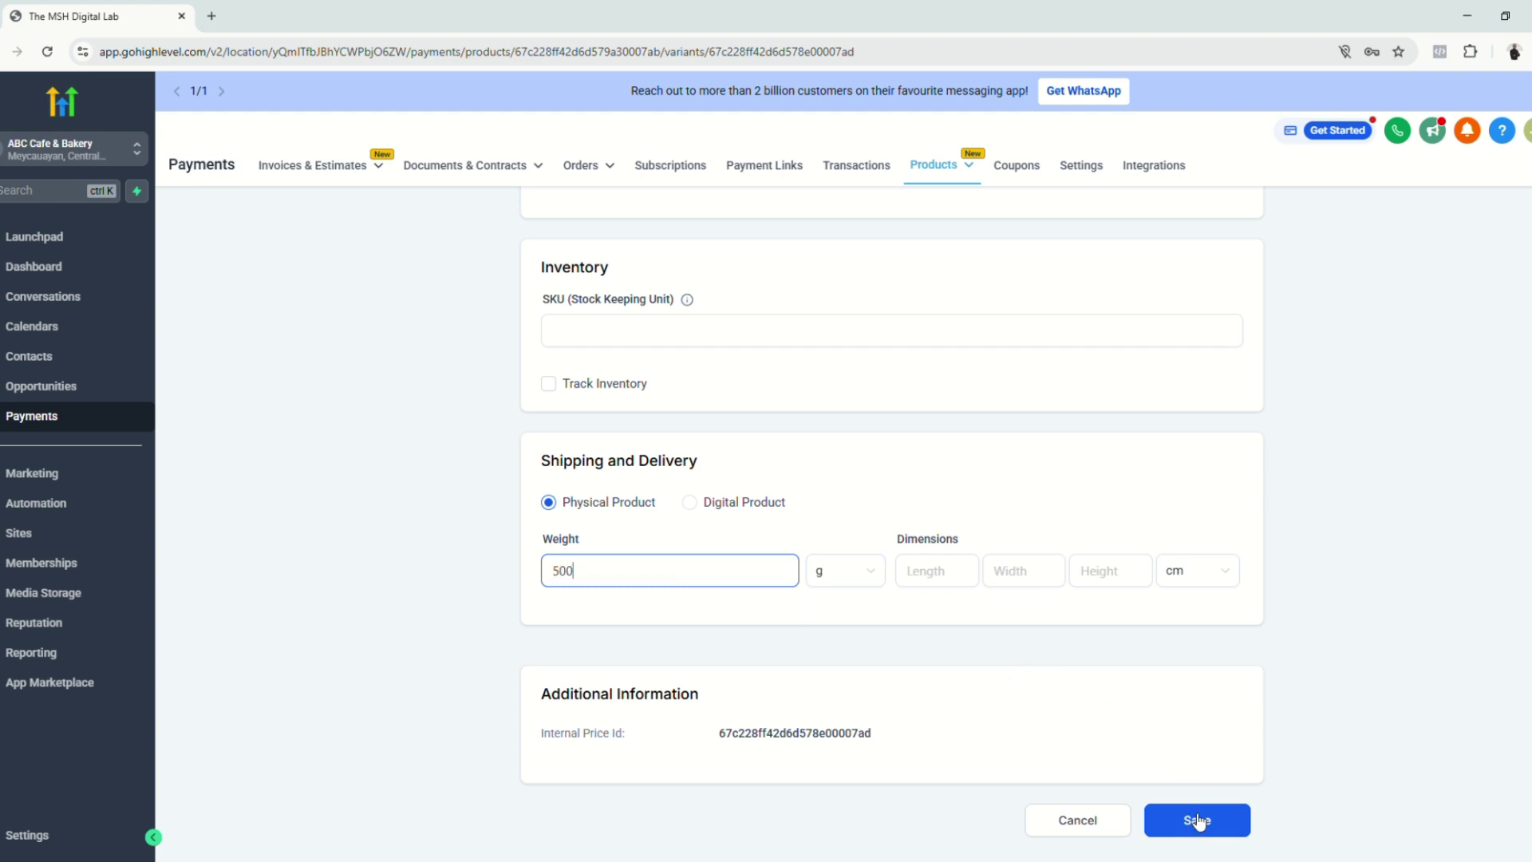
left_click(1197, 822)
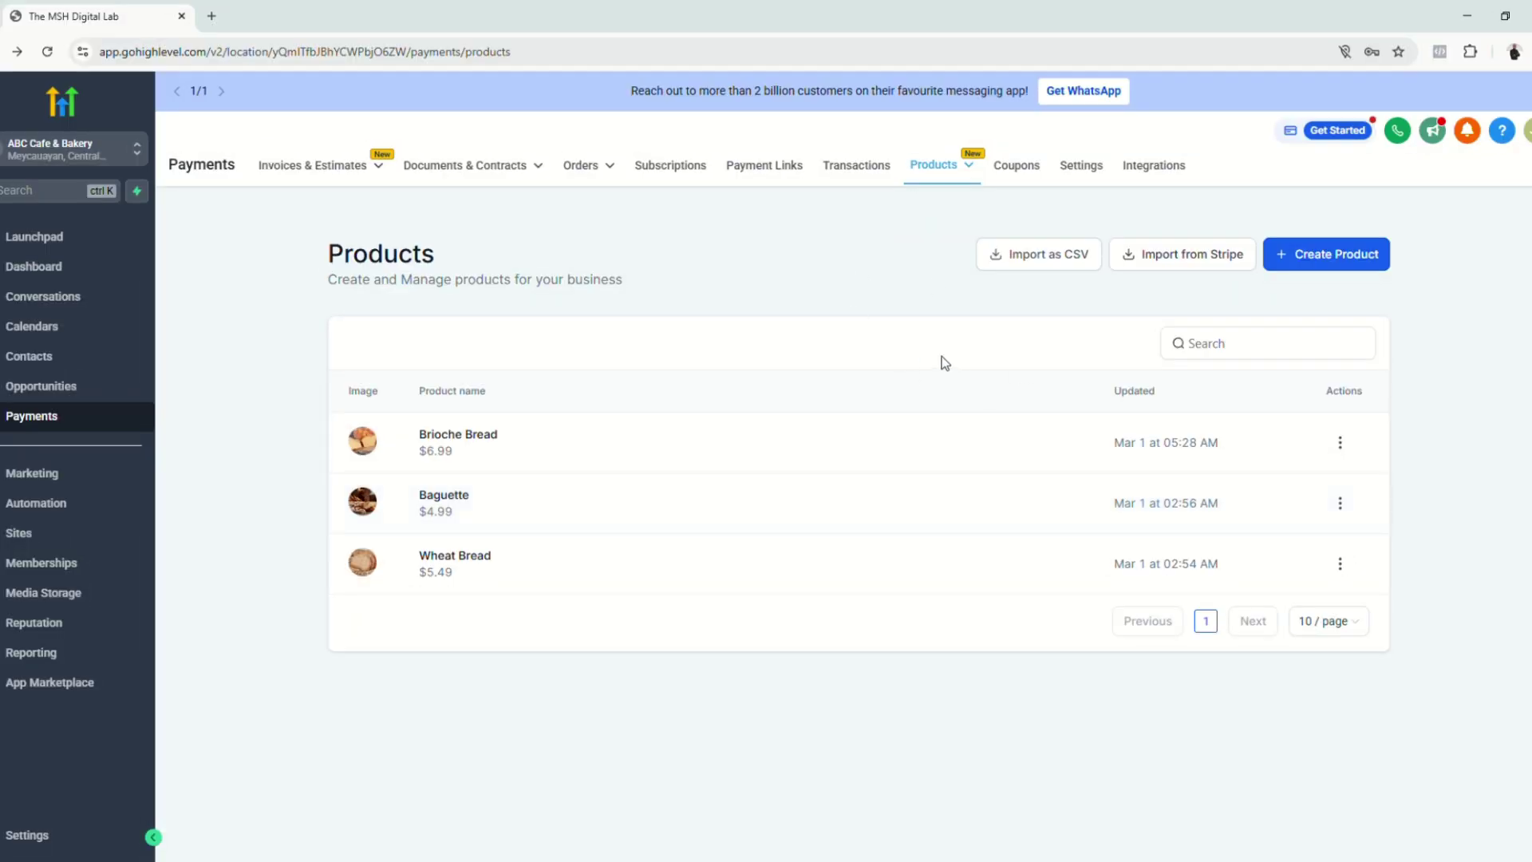
Start the CSV product import from the Products page.
left_click(1038, 268)
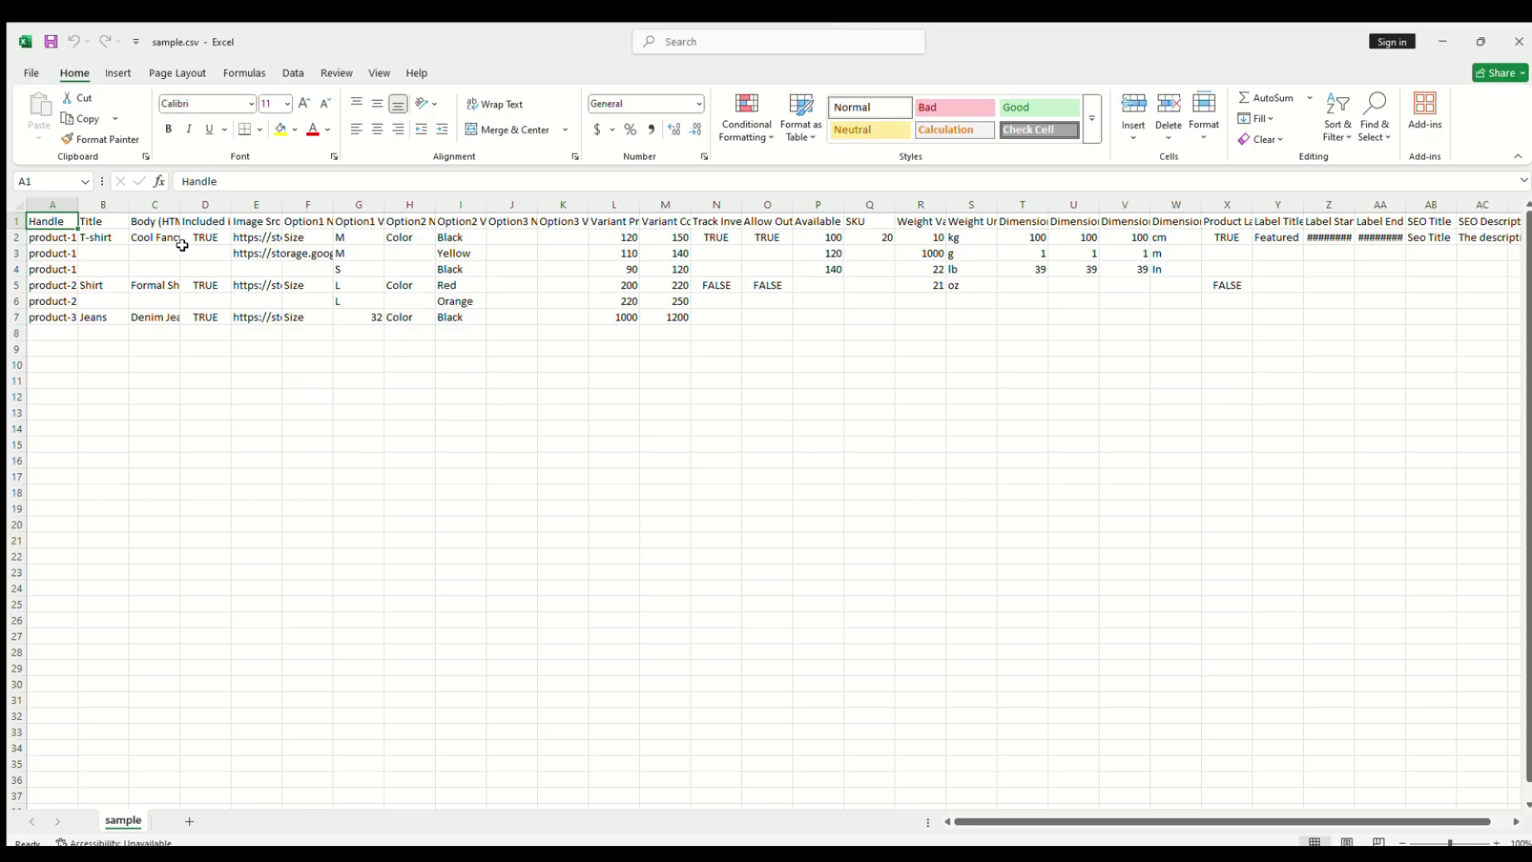
Inspect the sample CSV's handle, body, image source, option value and variant price columns.
left_click(51, 269)
left_click(59, 221)
left_click_drag(56, 321, 77, 243)
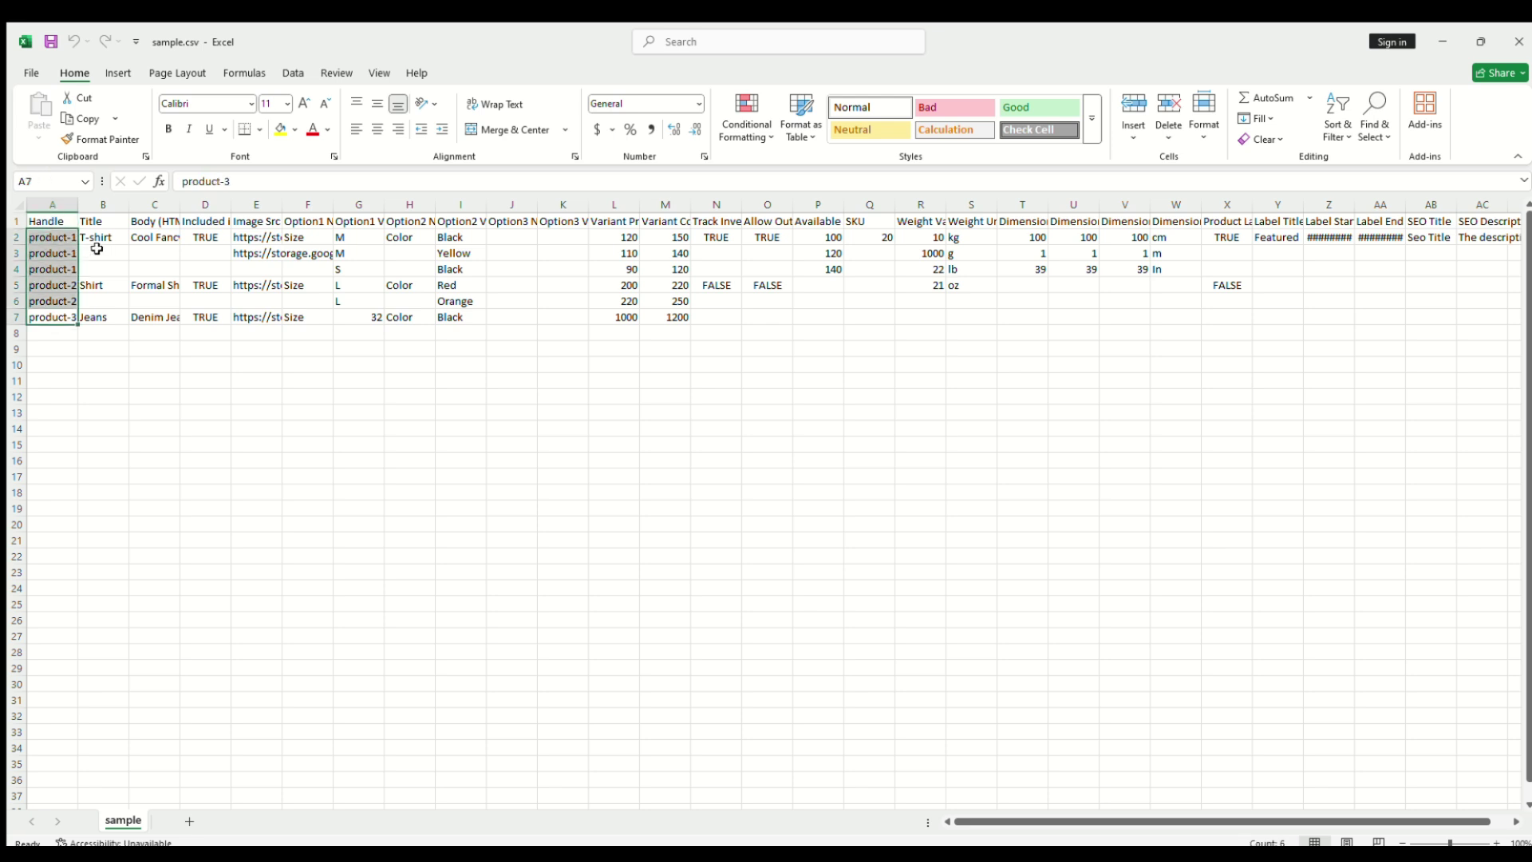
left_click_drag(98, 313, 170, 314)
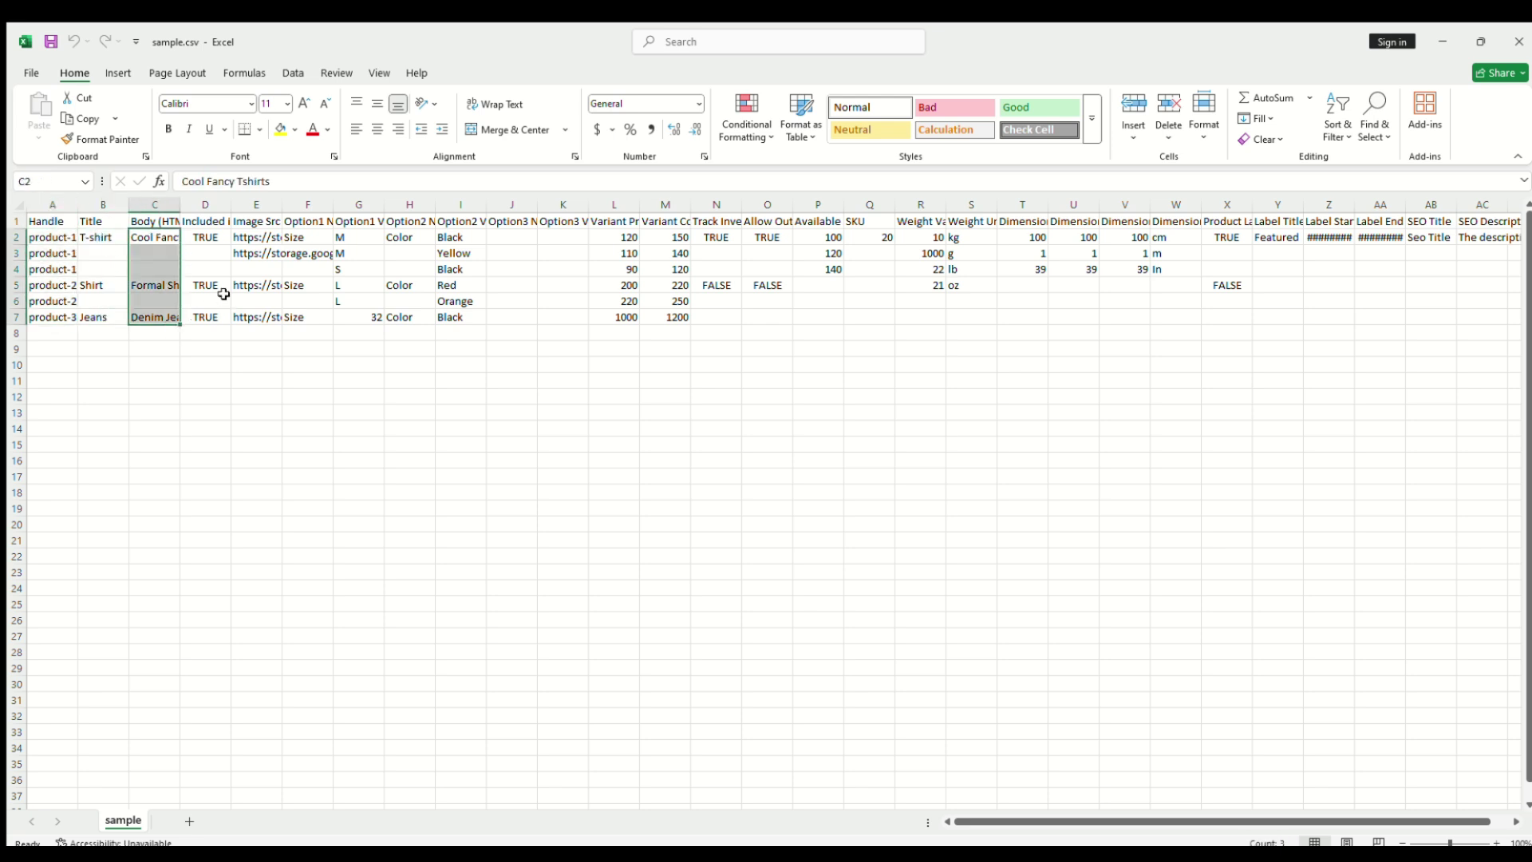
left_click_drag(203, 239, 254, 285)
left_click(250, 235)
left_click_drag(447, 238, 467, 320)
left_click_drag(614, 221, 614, 271)
left_click_drag(615, 271, 615, 317)
left_click(716, 269)
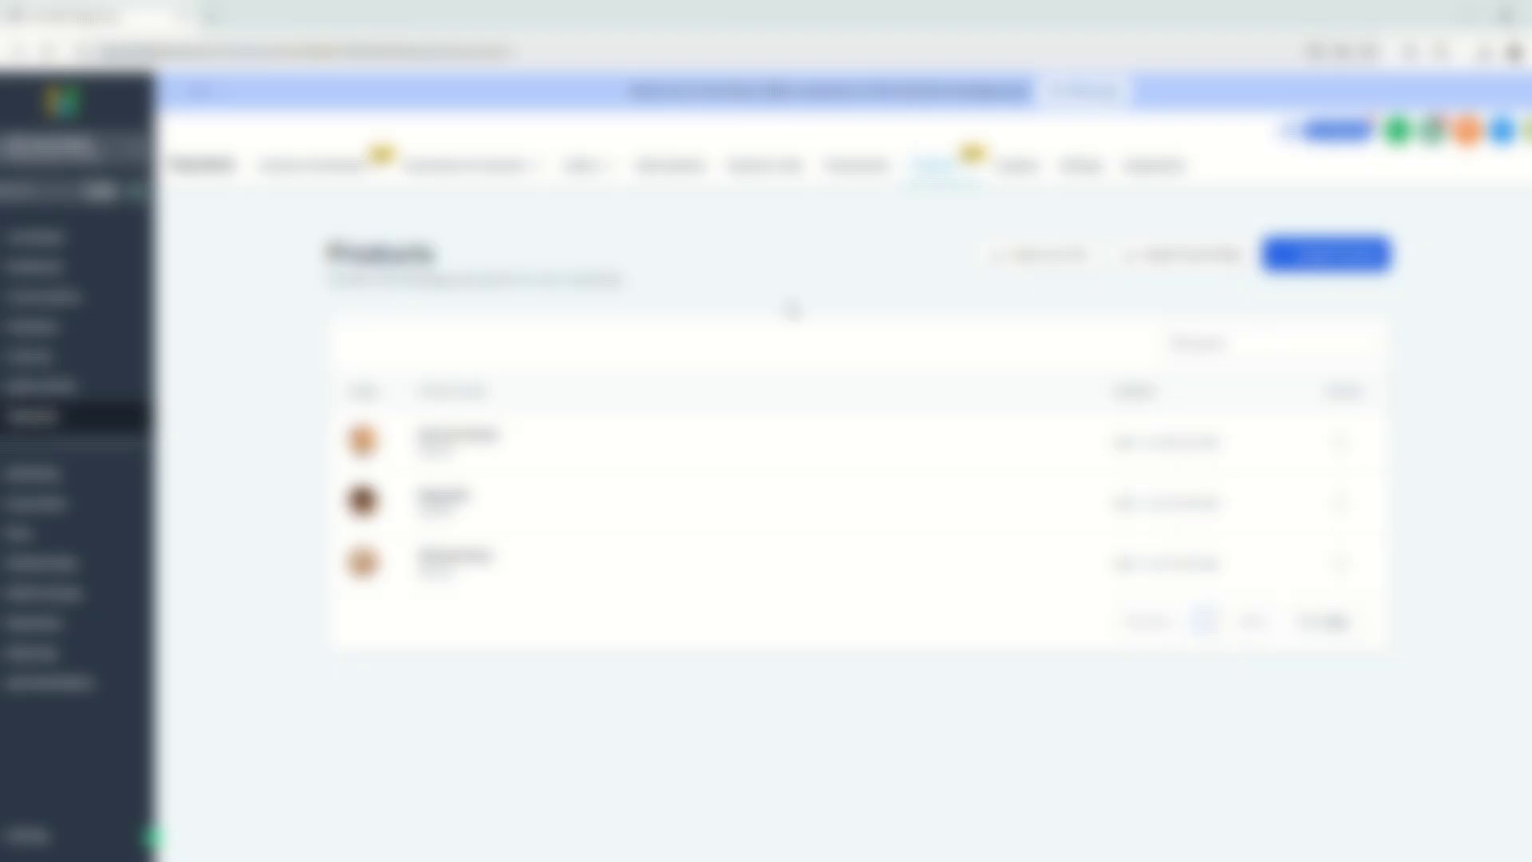
Create 'Bread Collection' under Collections with the brioche bread picture as its image.
mouse_move(937, 180)
left_click(921, 233)
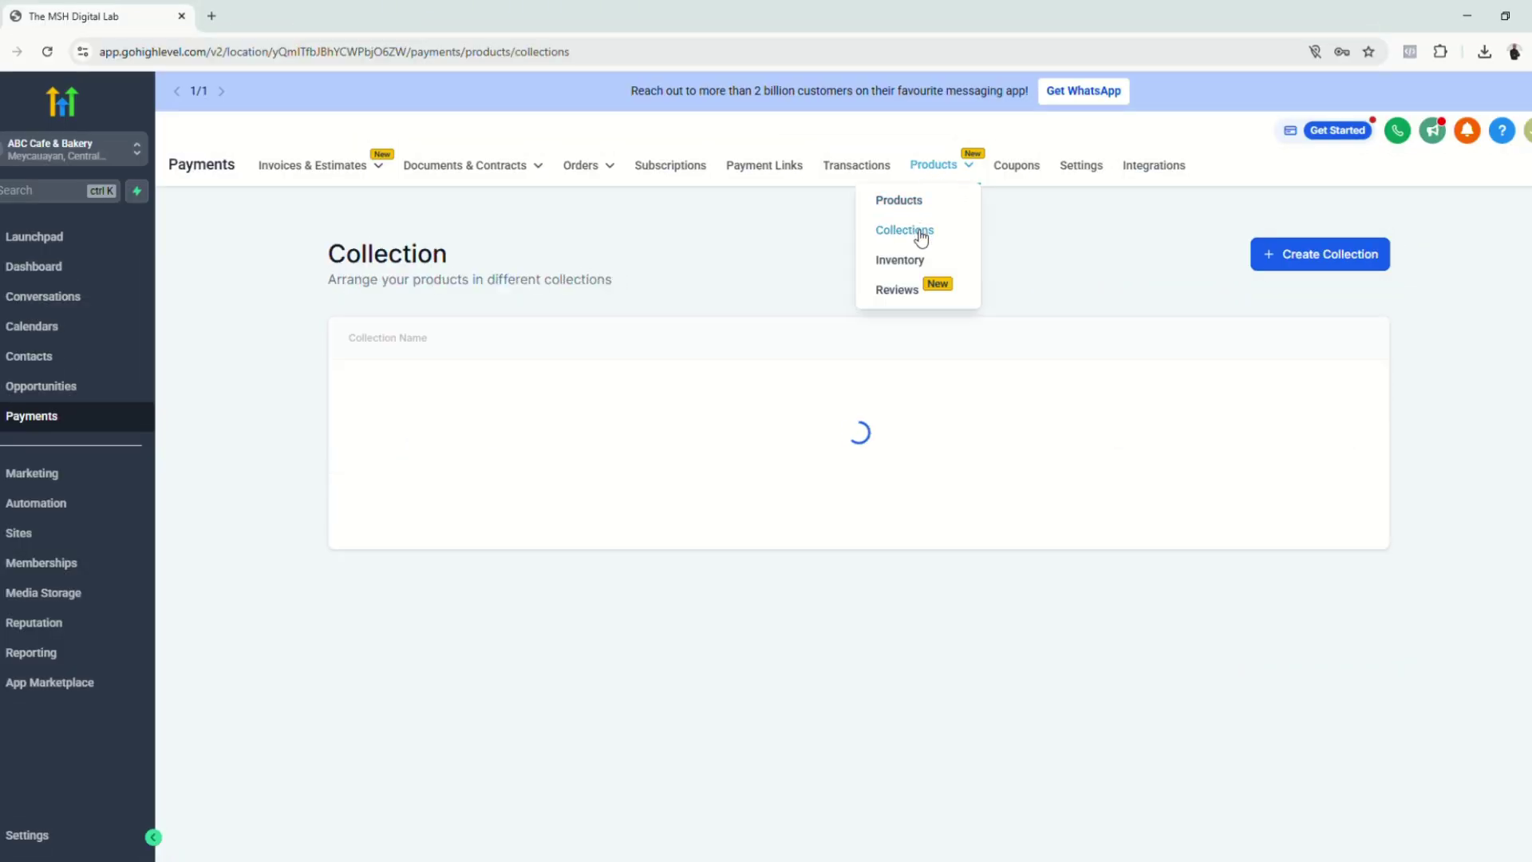
left_click(843, 501)
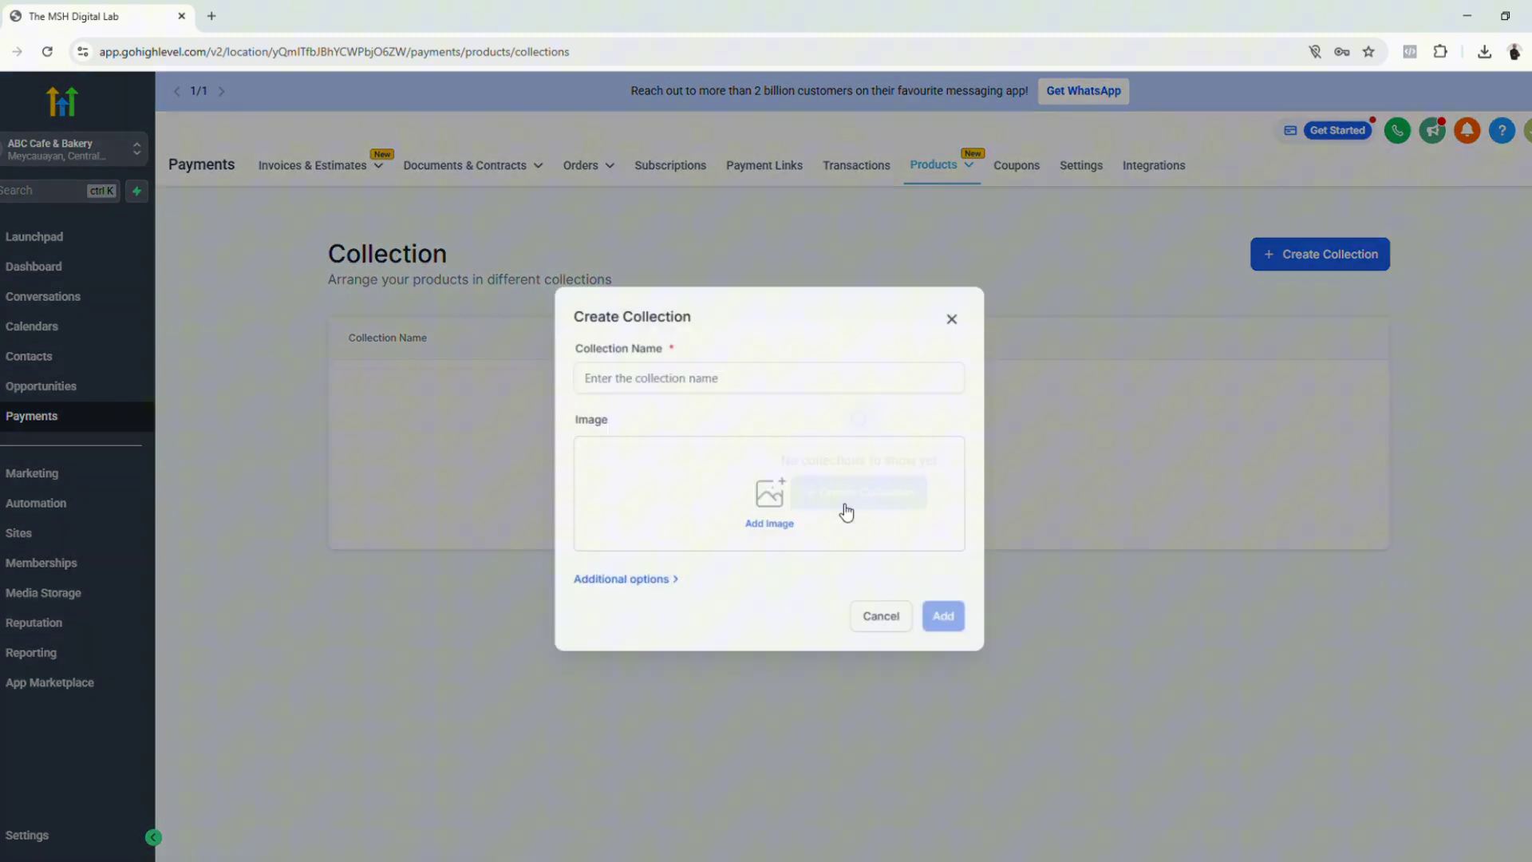
left_click(704, 372)
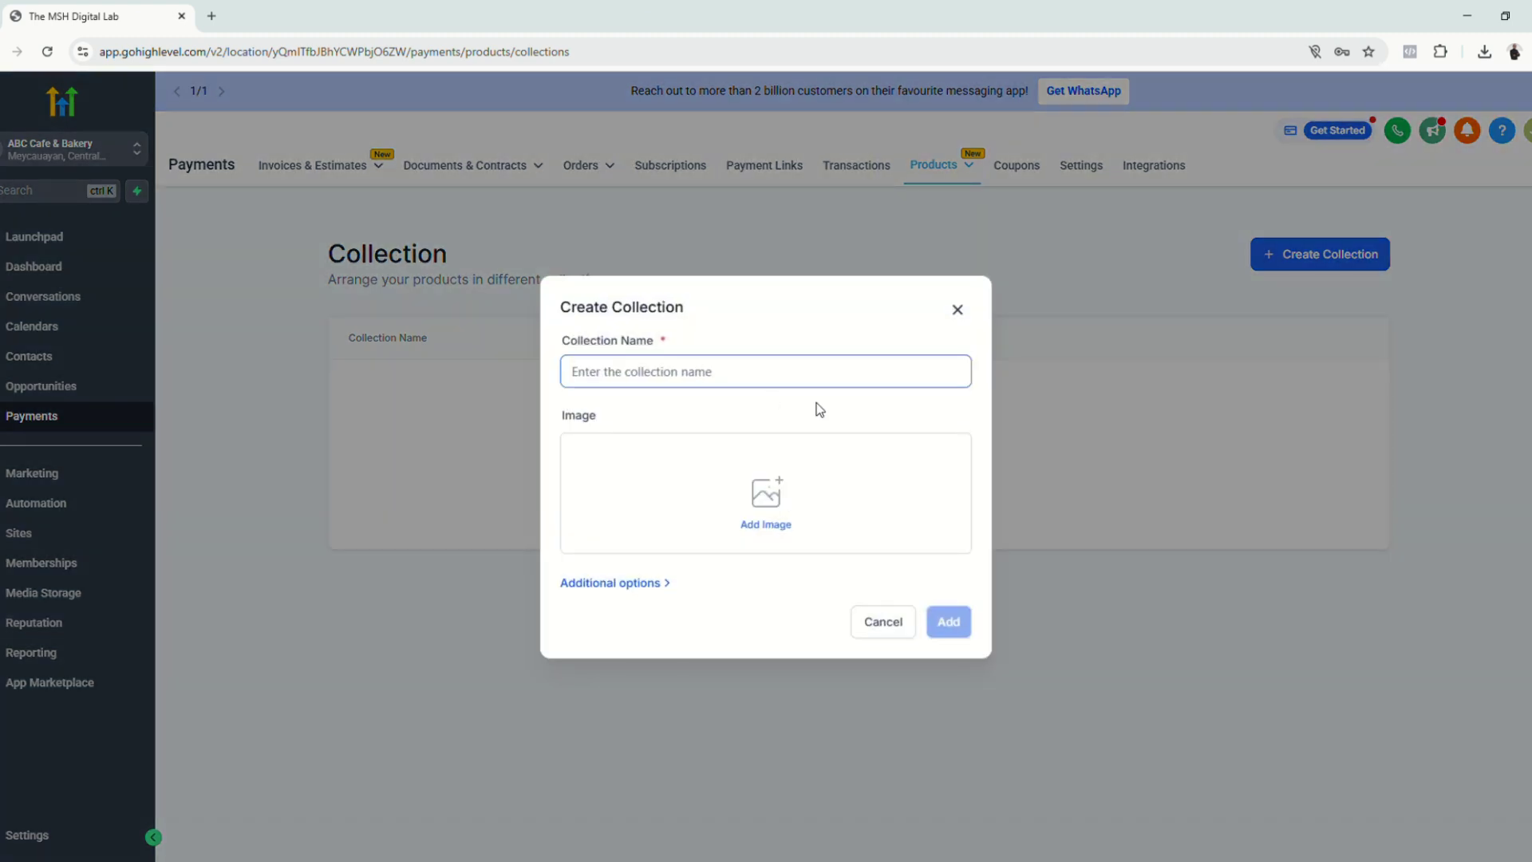
type("Bread Collection")
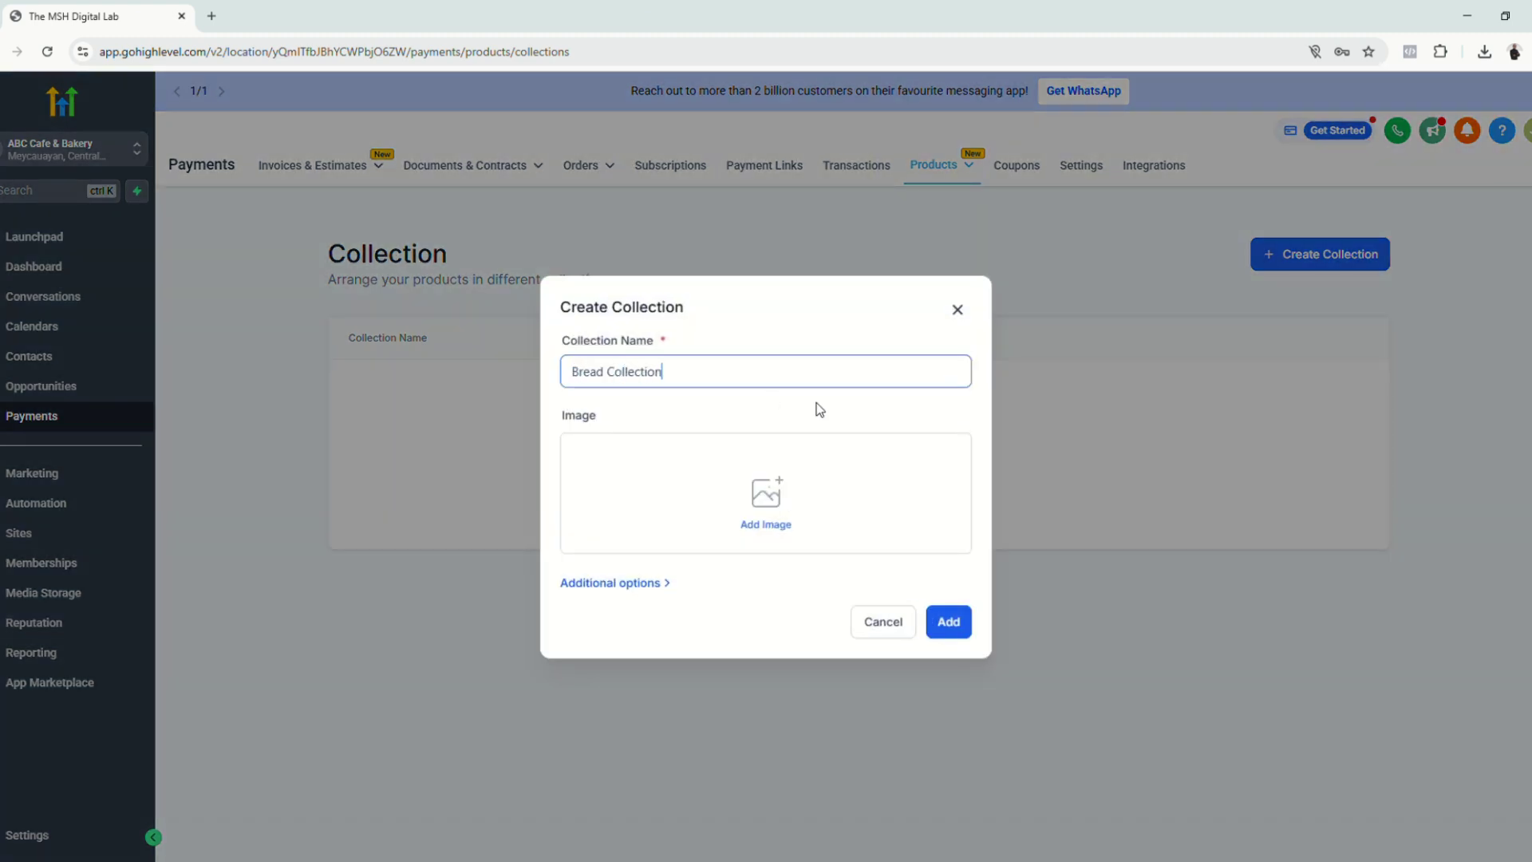
left_click(759, 469)
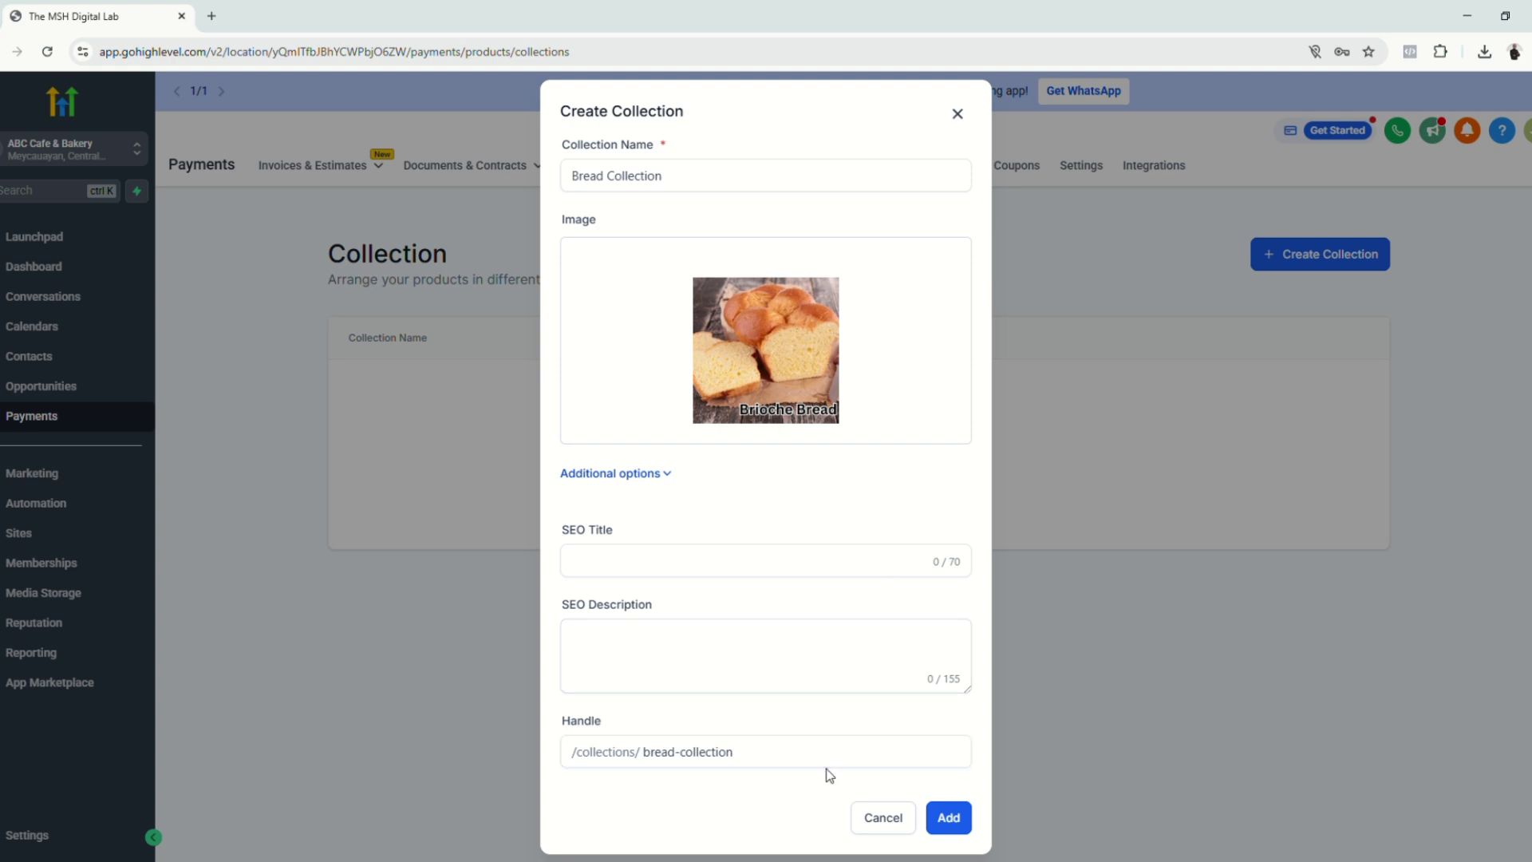
left_click(949, 818)
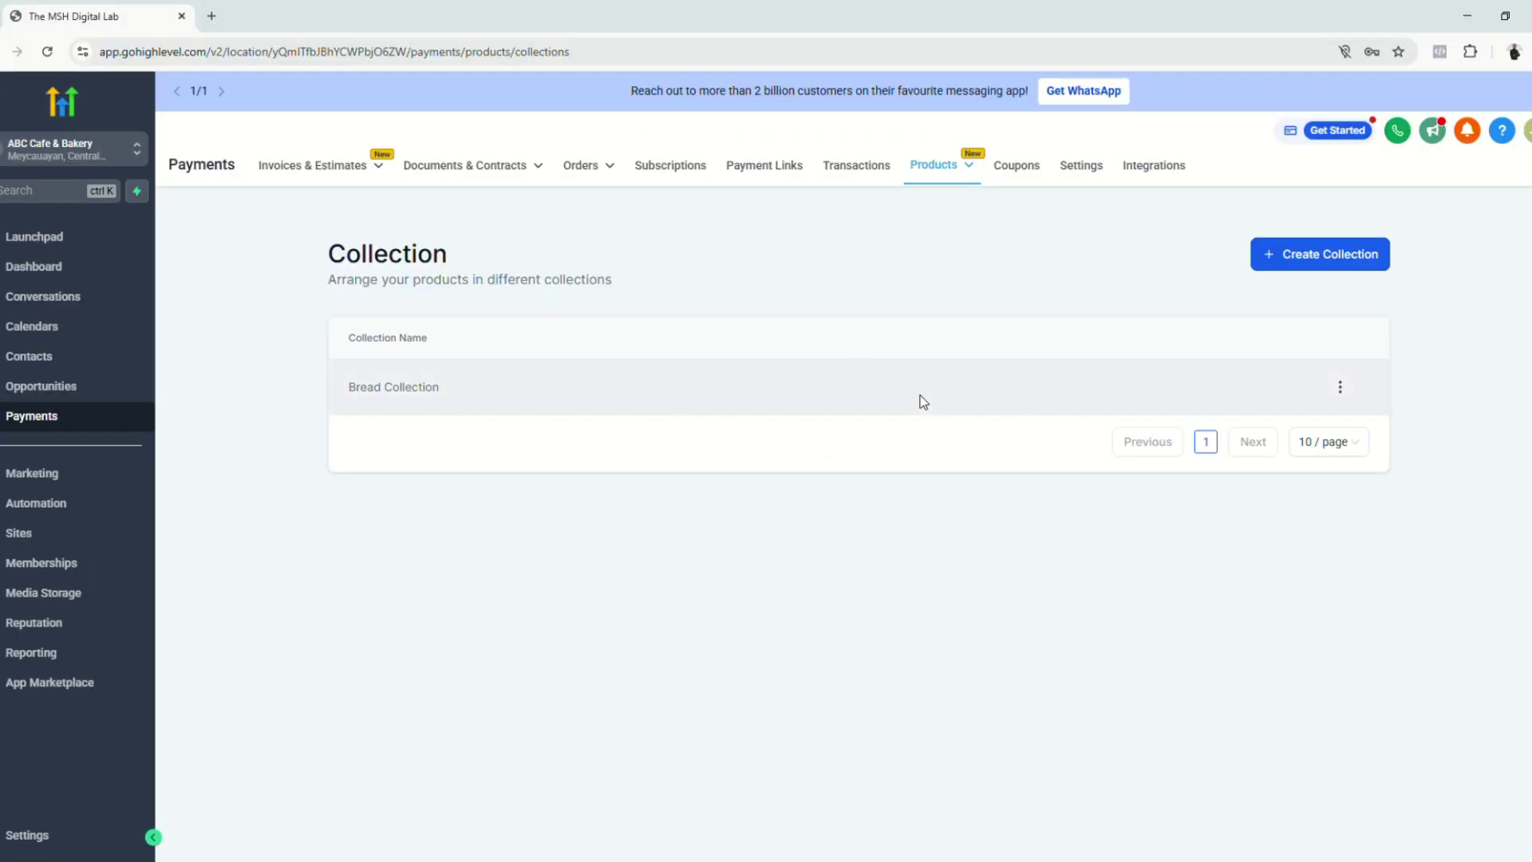
Edit Brioche Bread, choose Bread Collection as its product collection, and save.
mouse_move(961, 172)
left_click(923, 205)
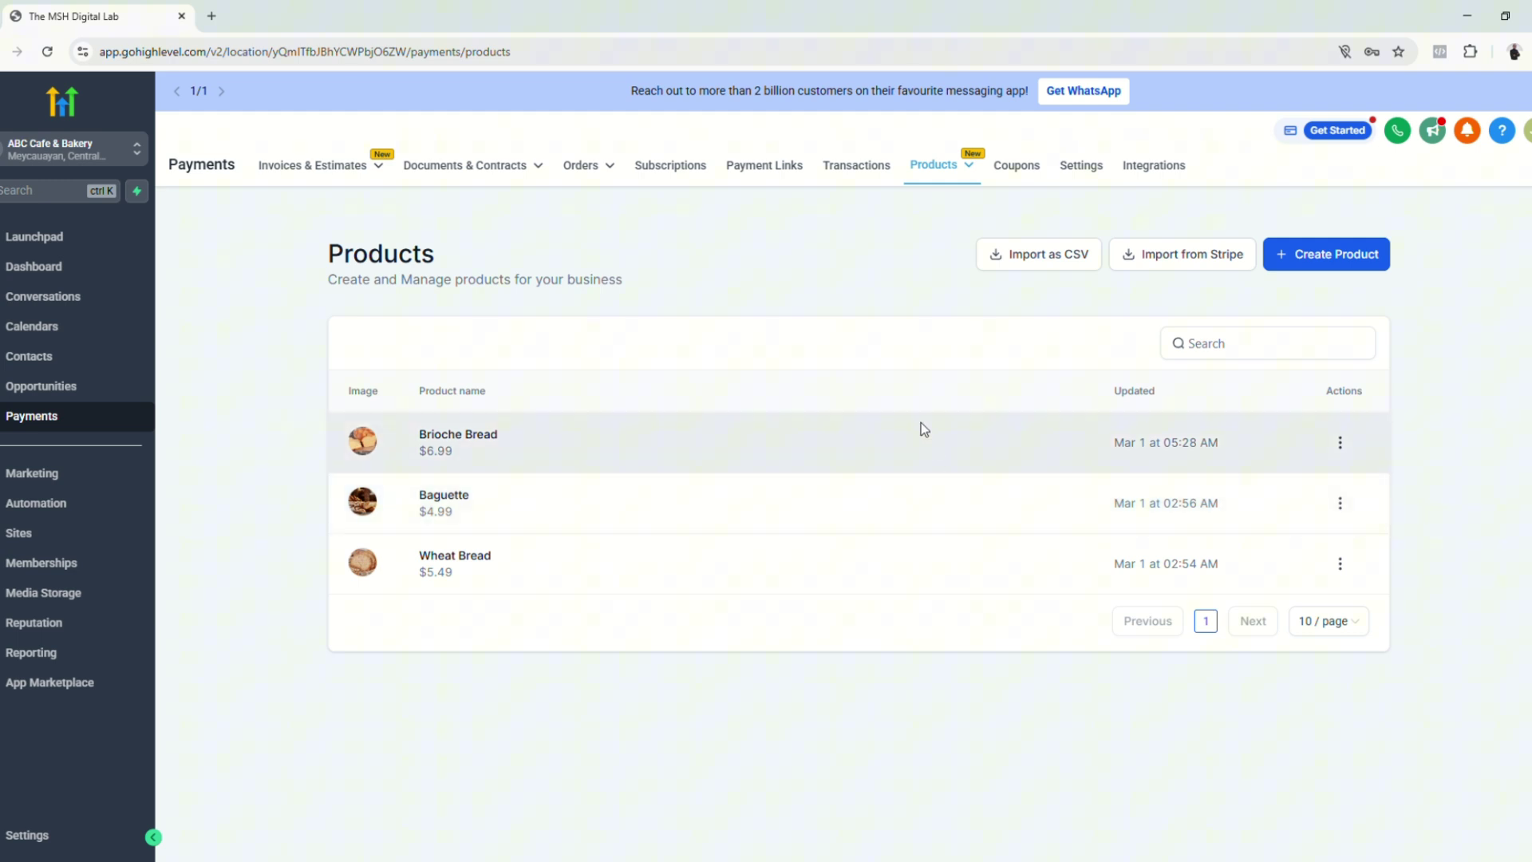
left_click(1340, 442)
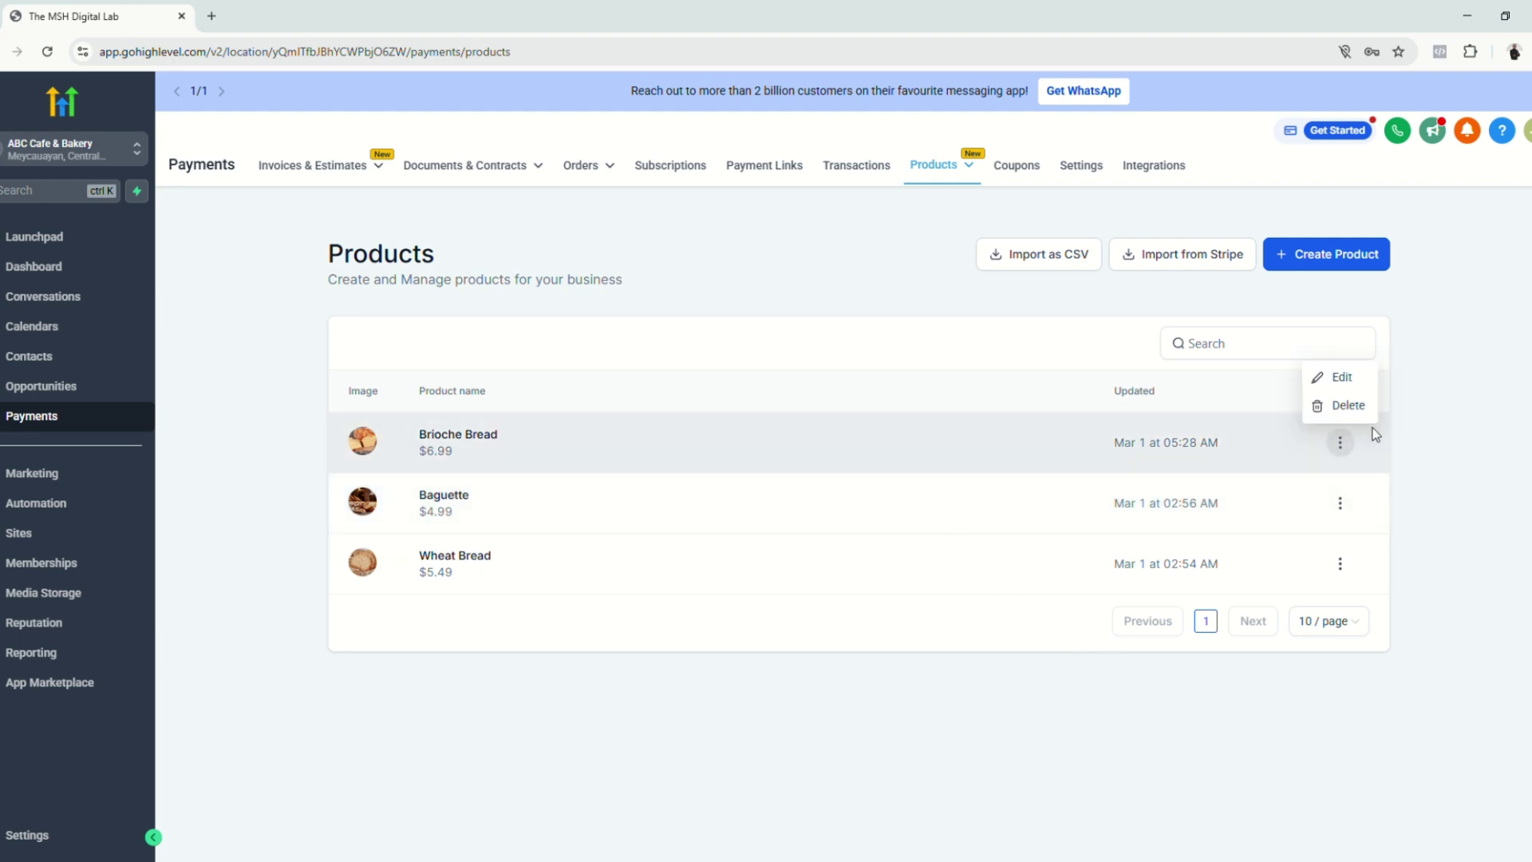
left_click(1323, 376)
scroll(981, 568, "down", 2)
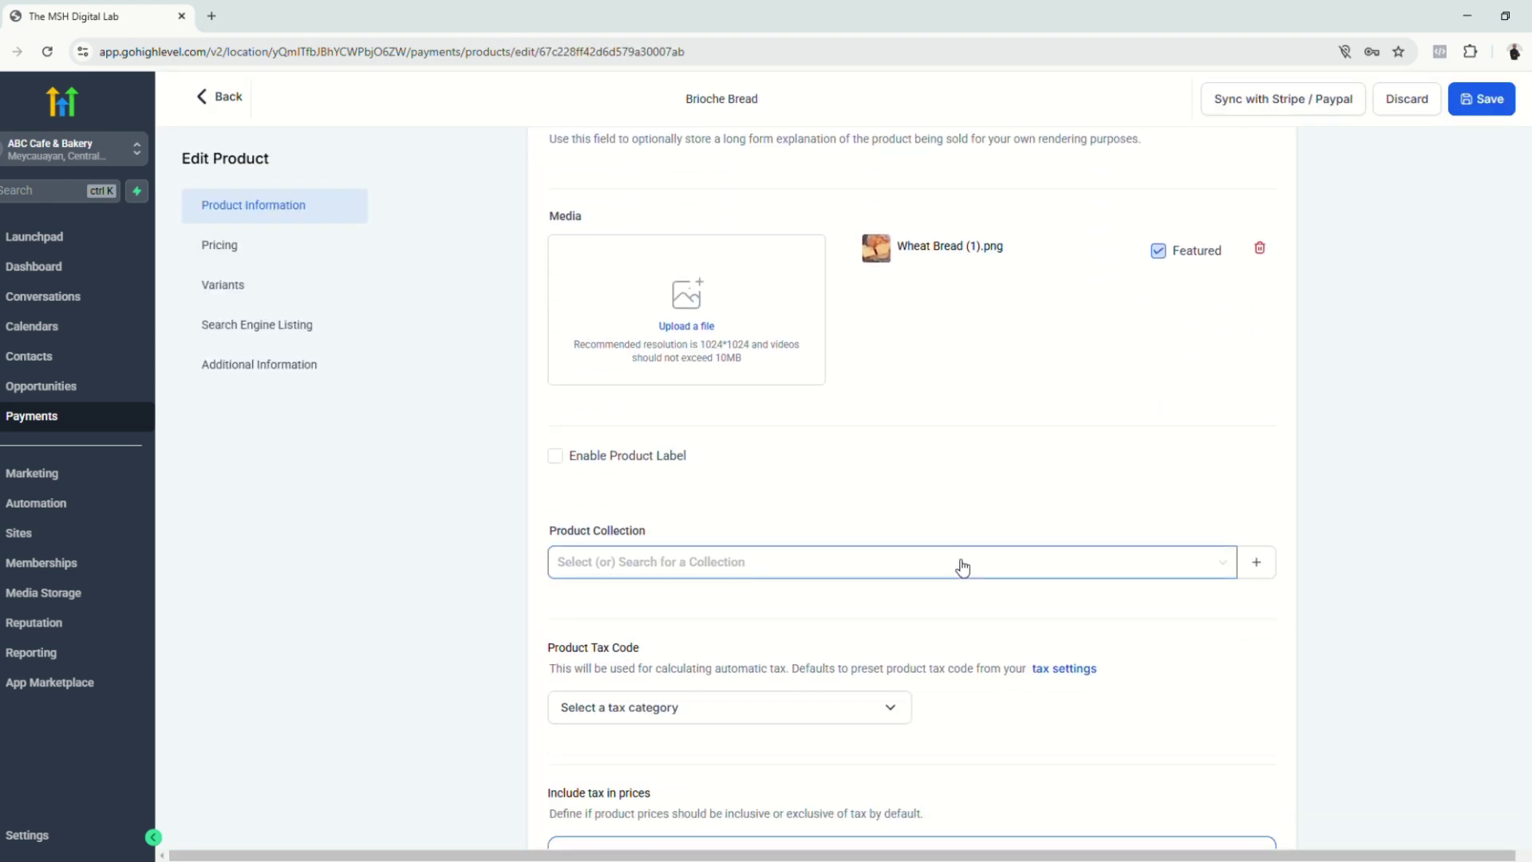
left_click(945, 575)
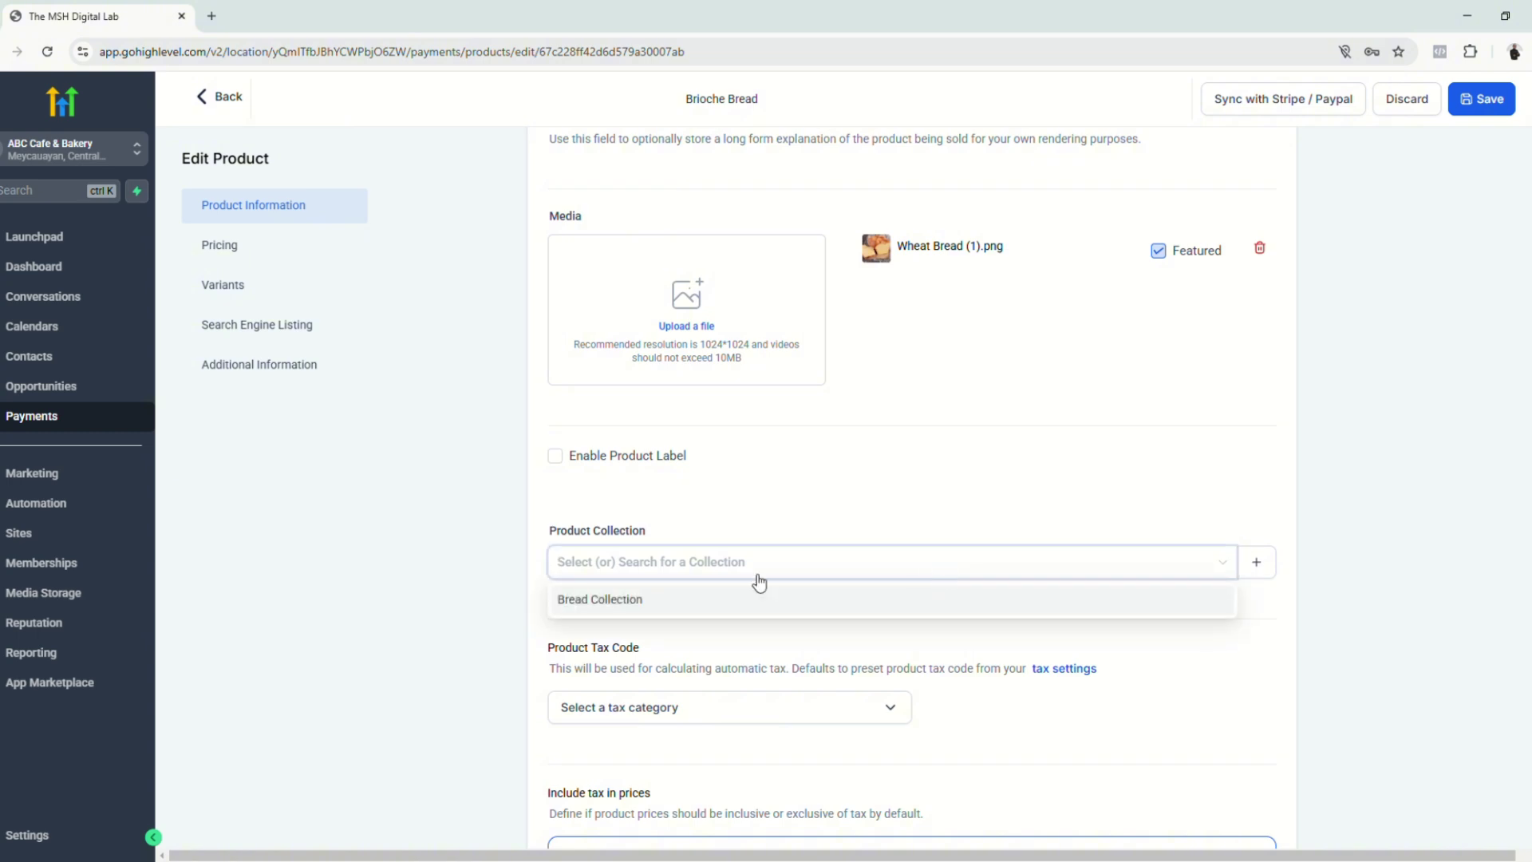
left_click(627, 606)
left_click(1470, 104)
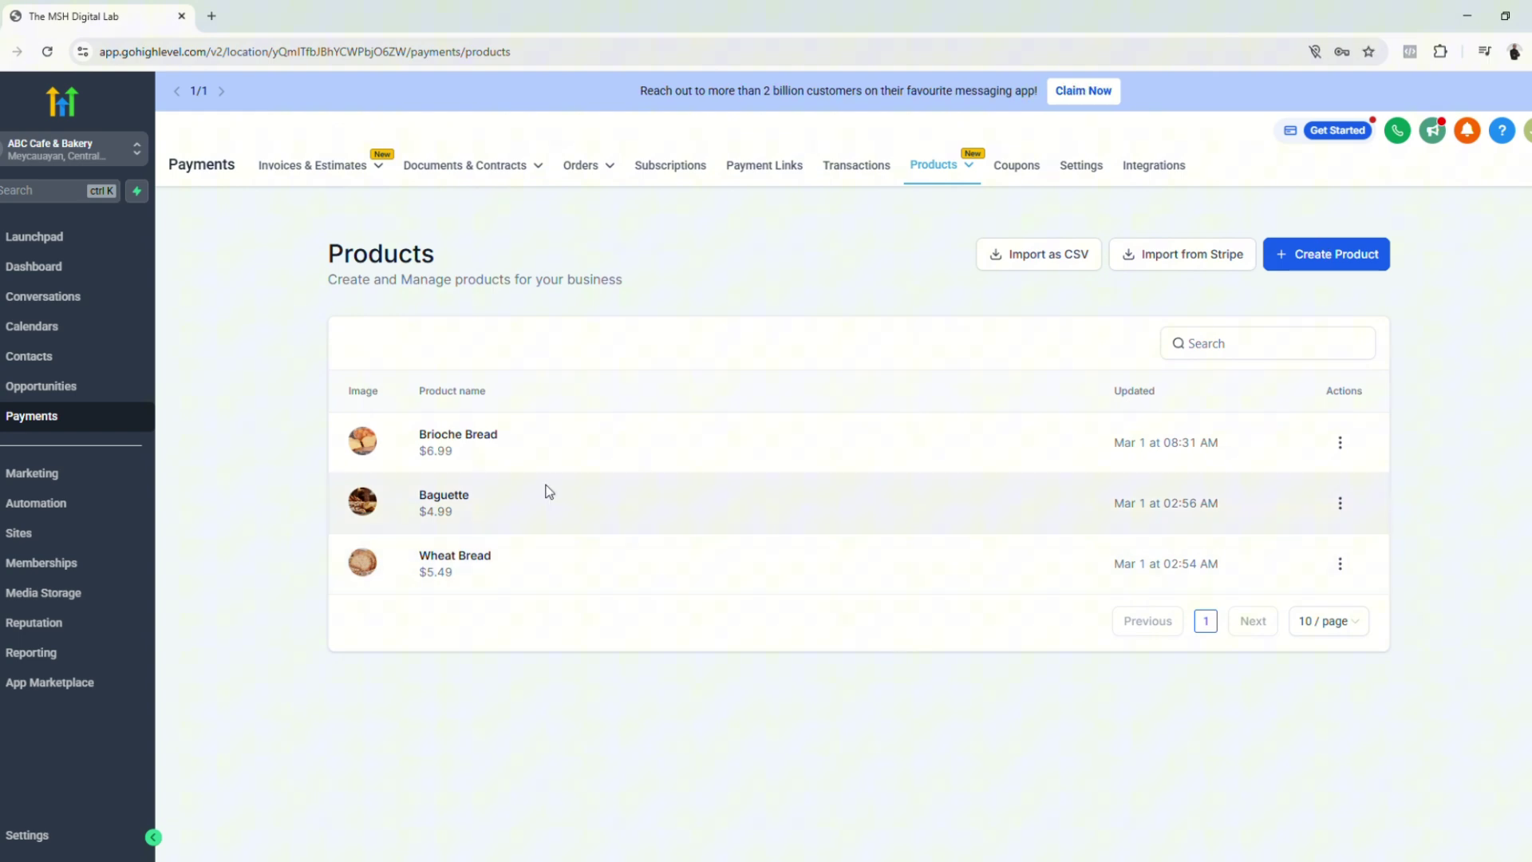
From Sites > Websites > Bakery, open the Home page with Edit in a New Tab.
left_click(11, 543)
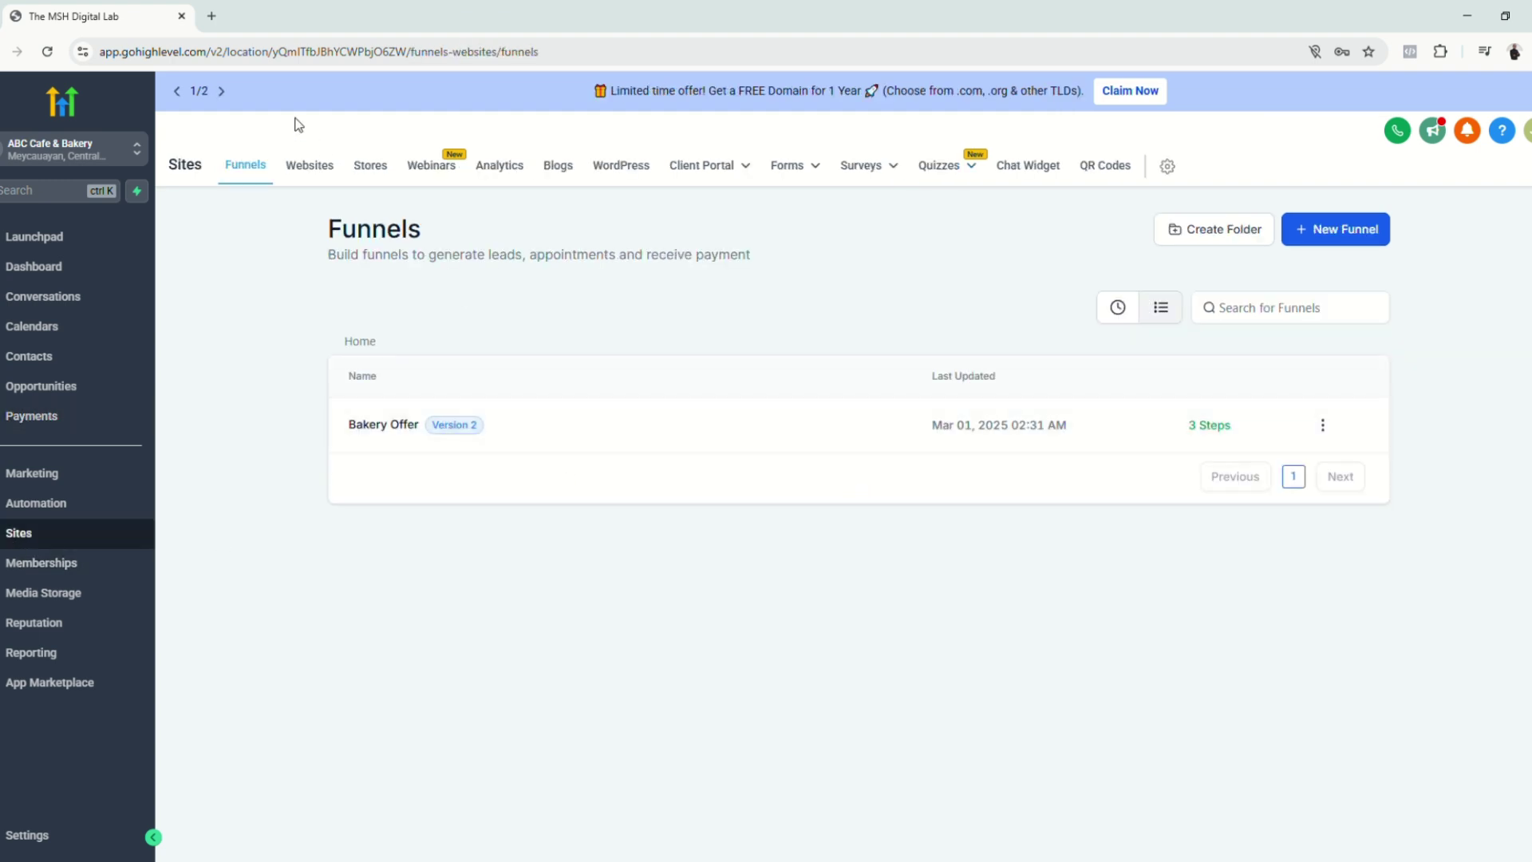
left_click(308, 166)
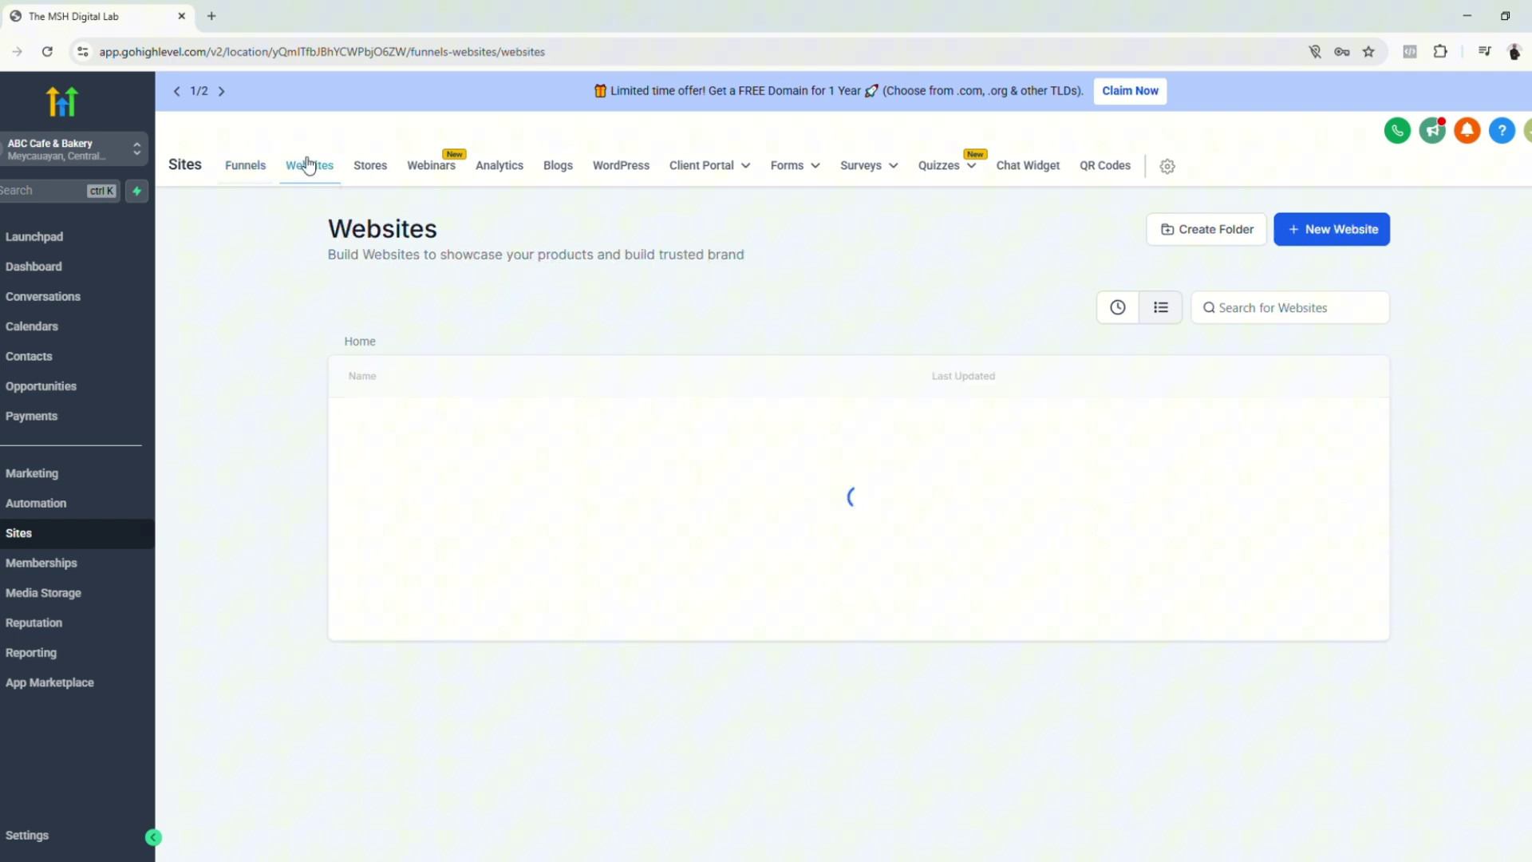
left_click(372, 425)
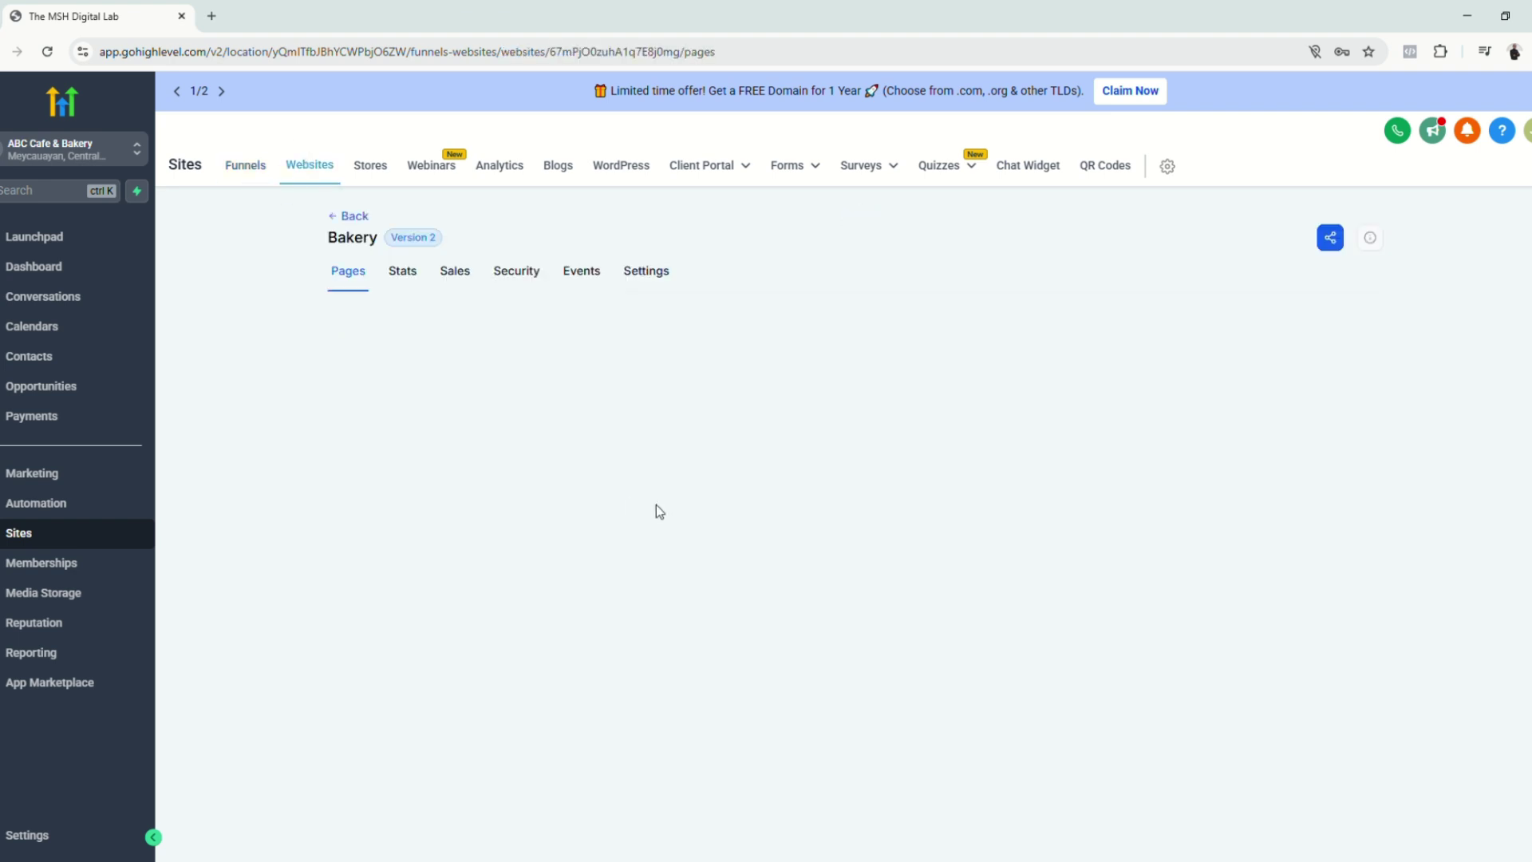
left_click(402, 549)
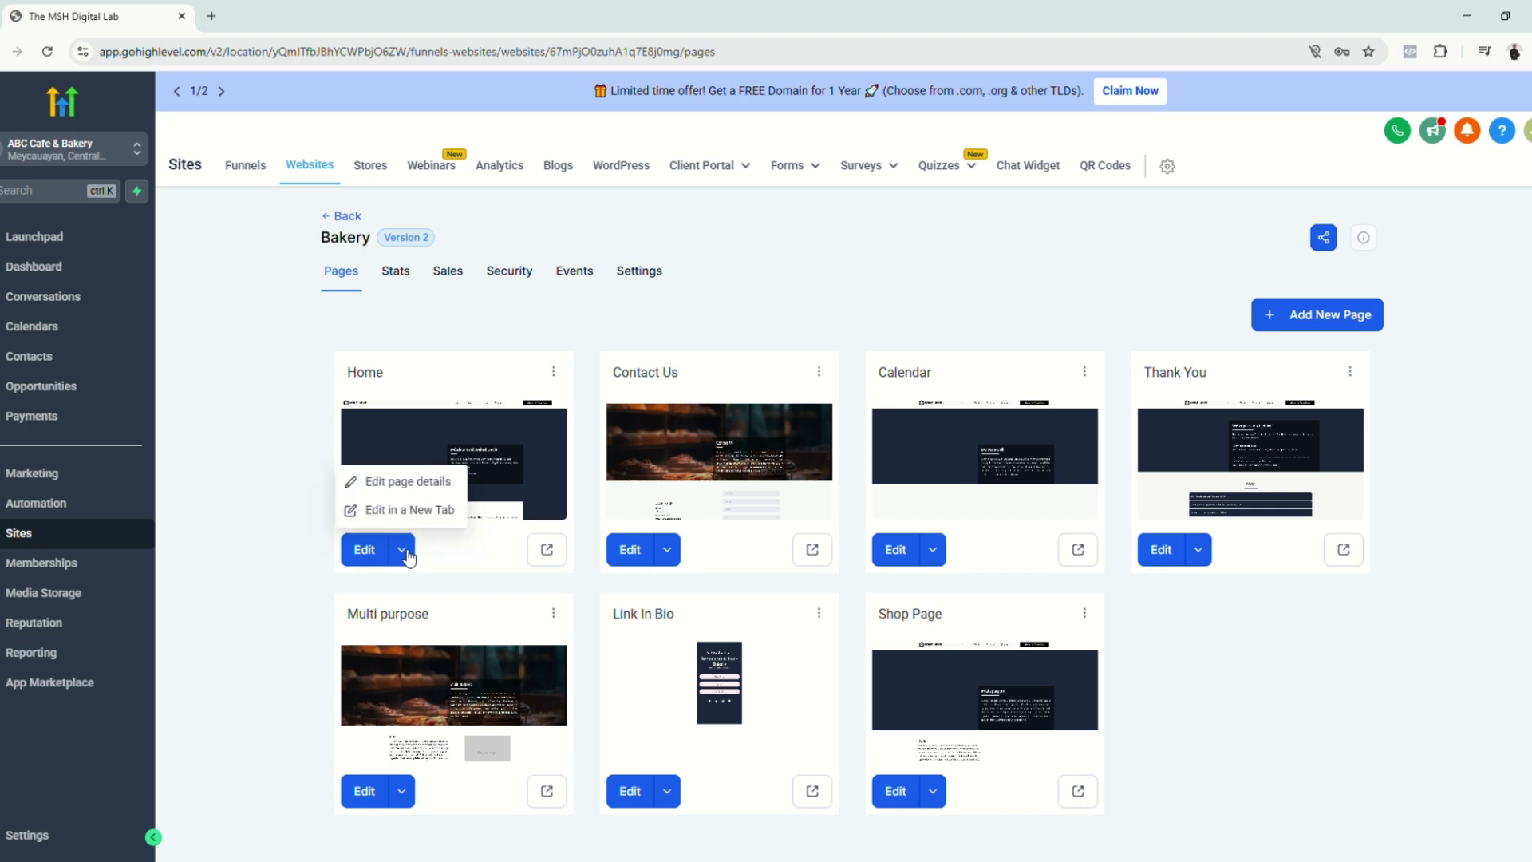
left_click(431, 513)
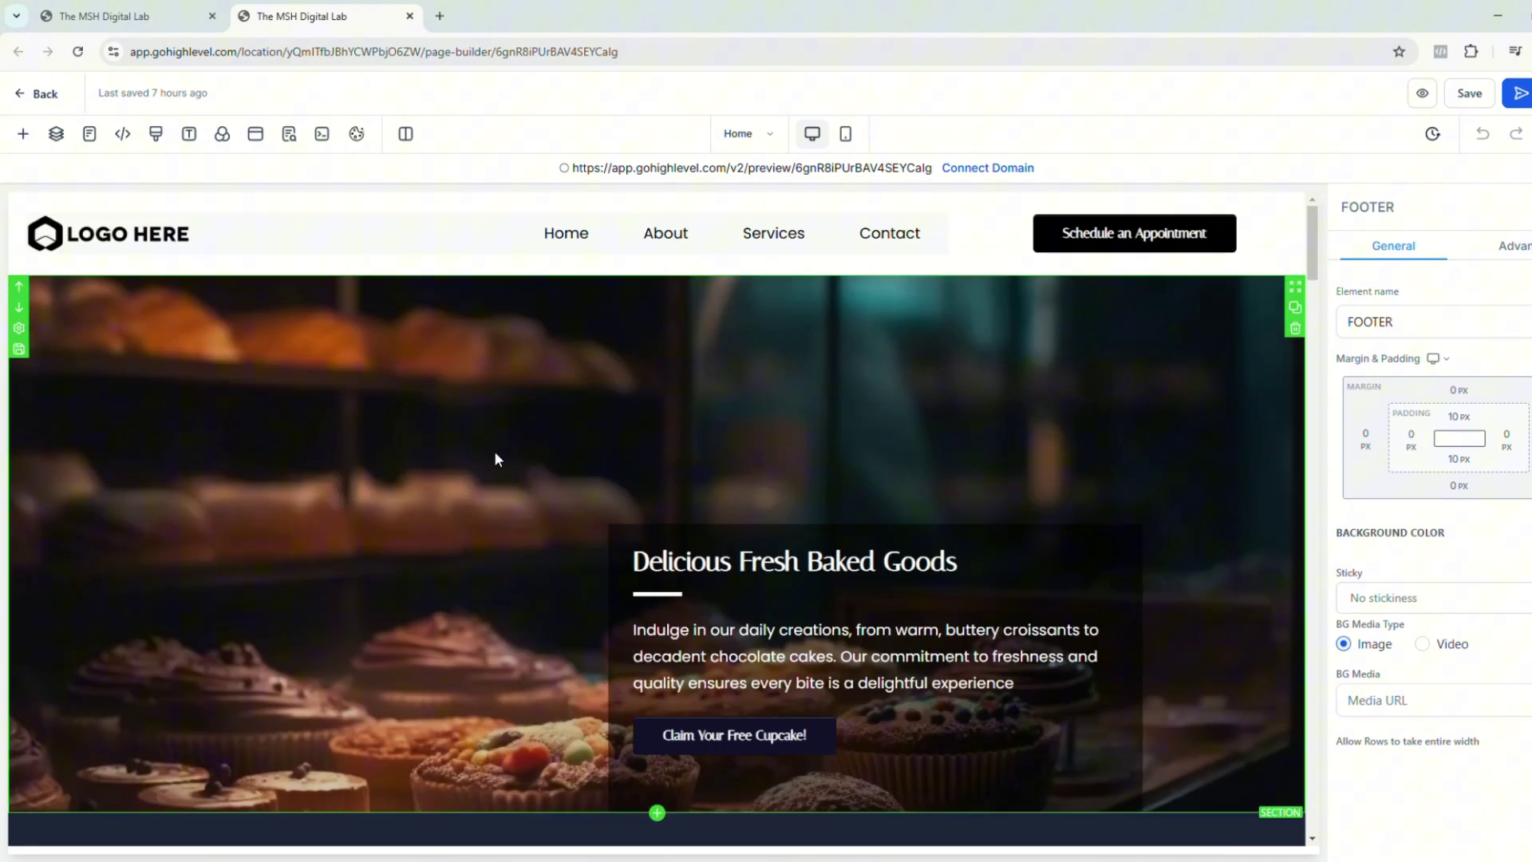
Add a Store element to the Bakery site, generating the Products List page, and save it.
left_click(25, 136)
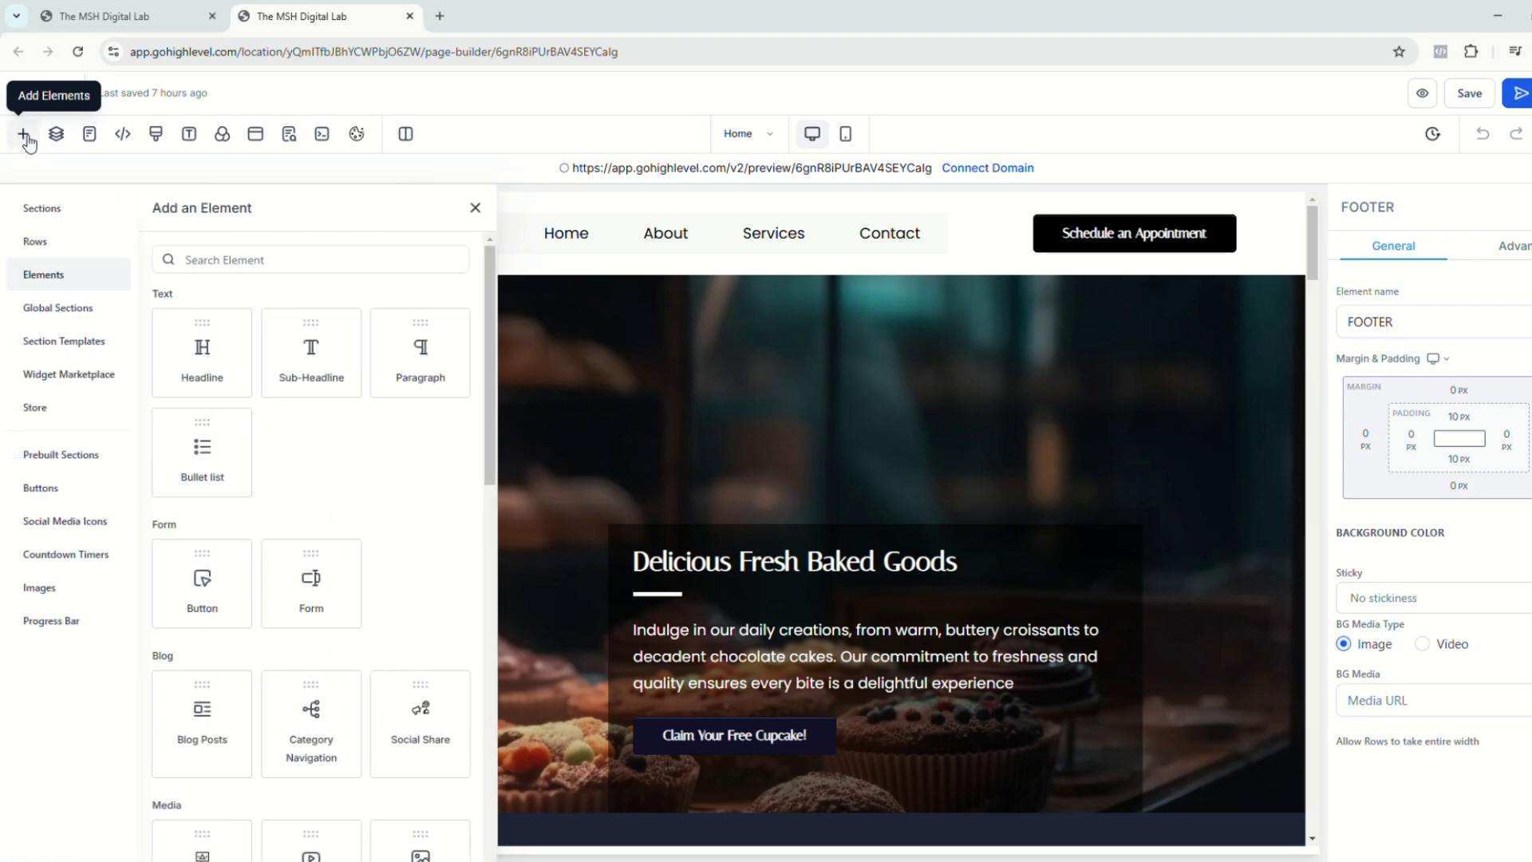
left_click(34, 407)
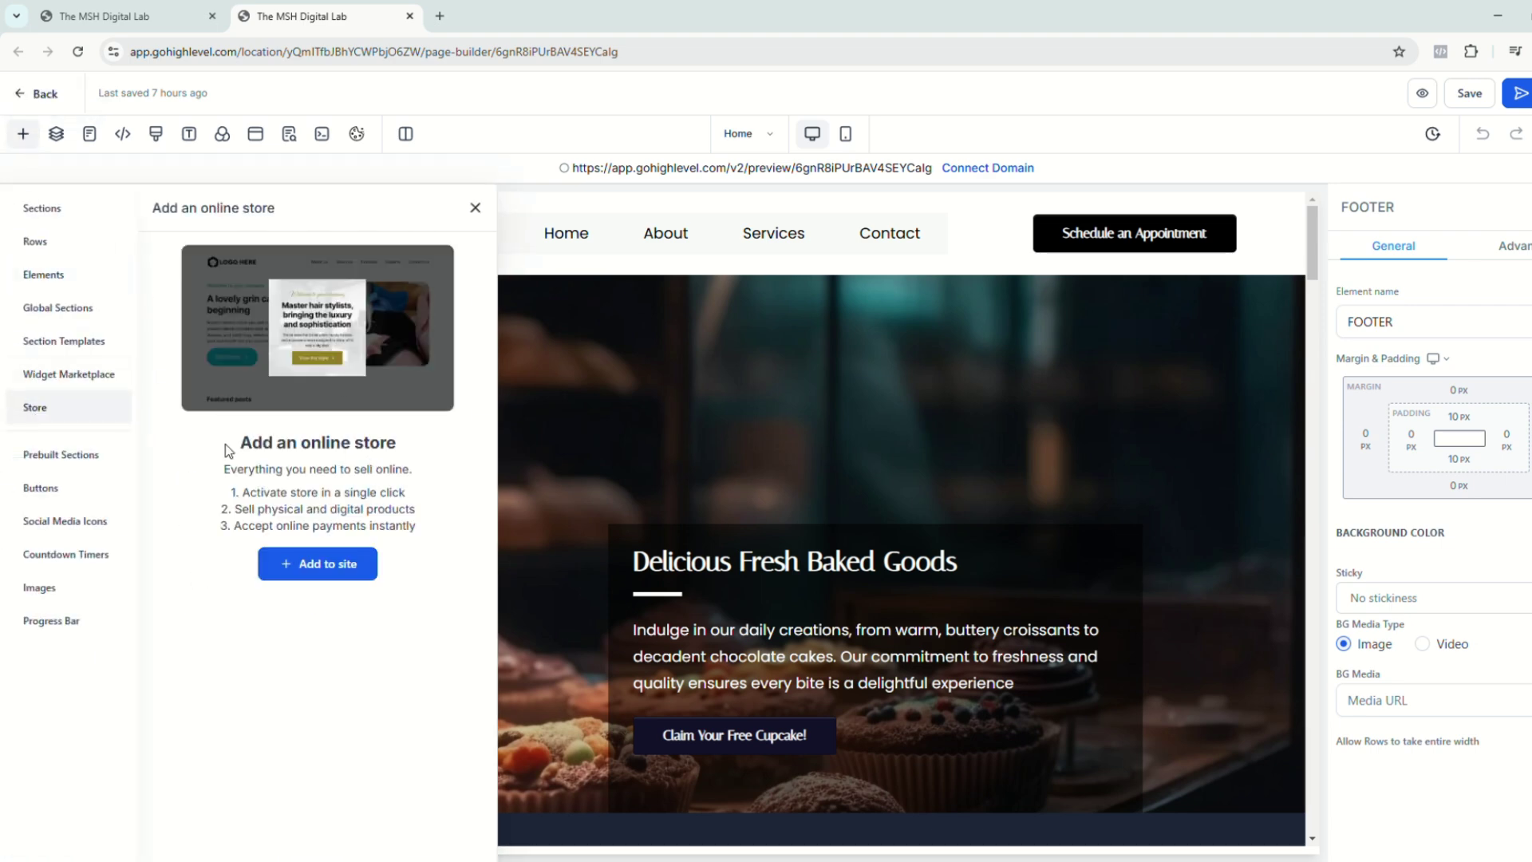
left_click(308, 565)
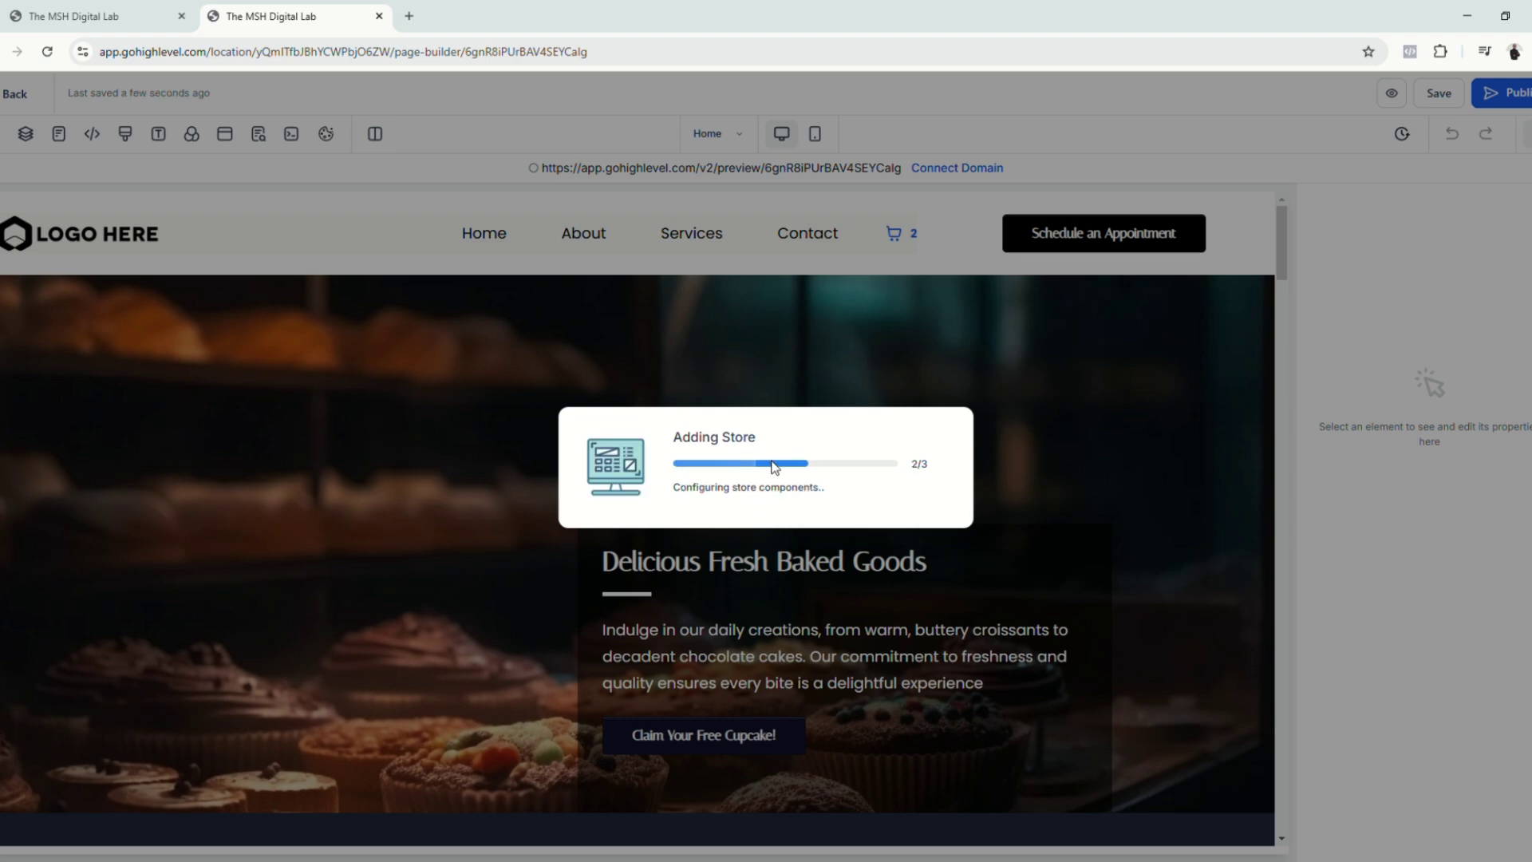
scroll(807, 583, "down", 3)
scroll(630, 567, "up", 5)
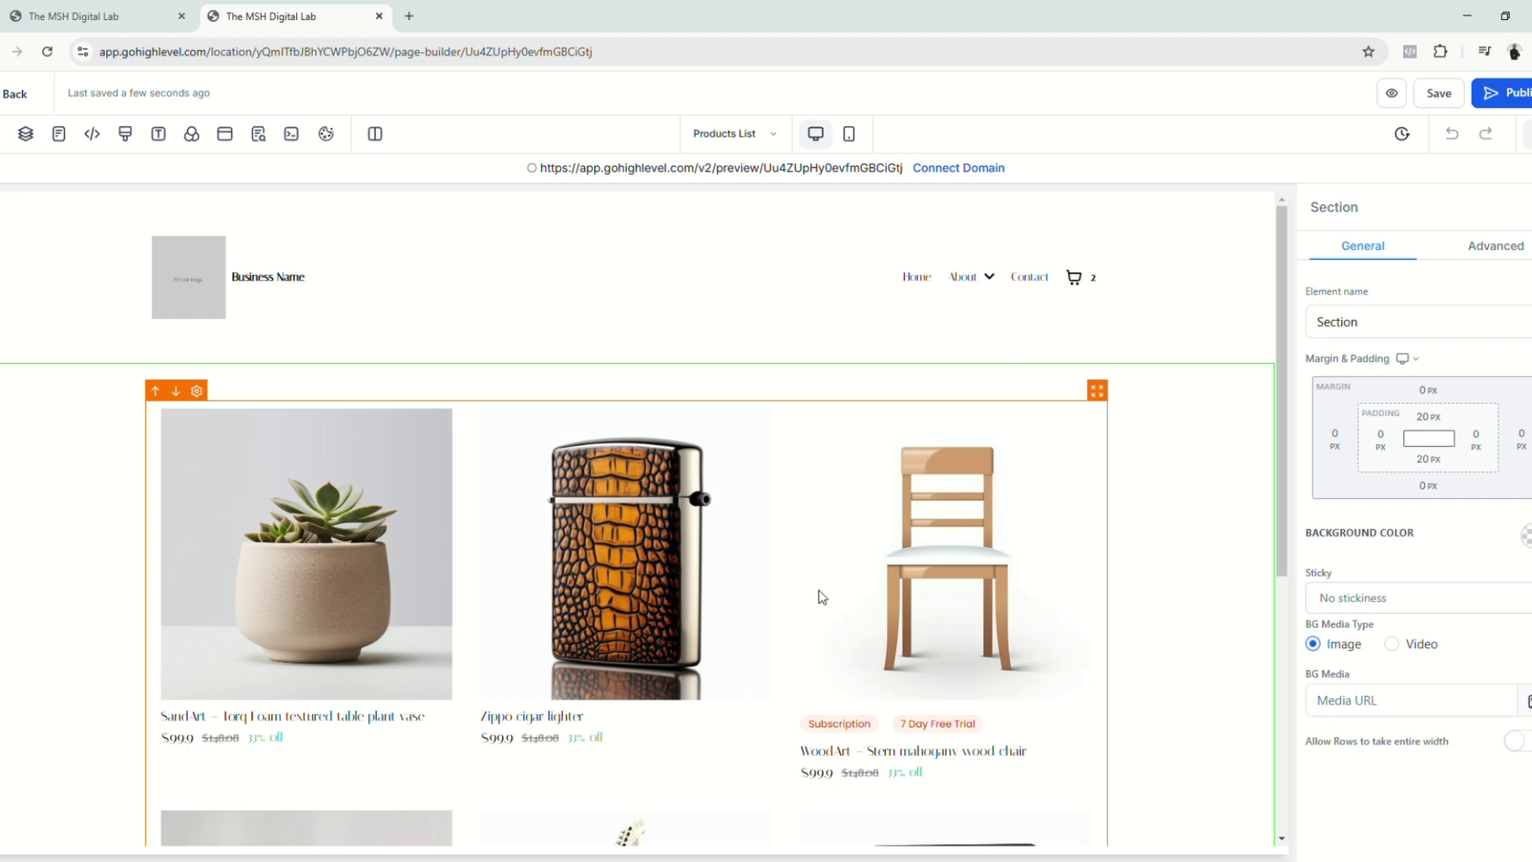
scroll(818, 590, "down", 3)
scroll(818, 590, "up", 3)
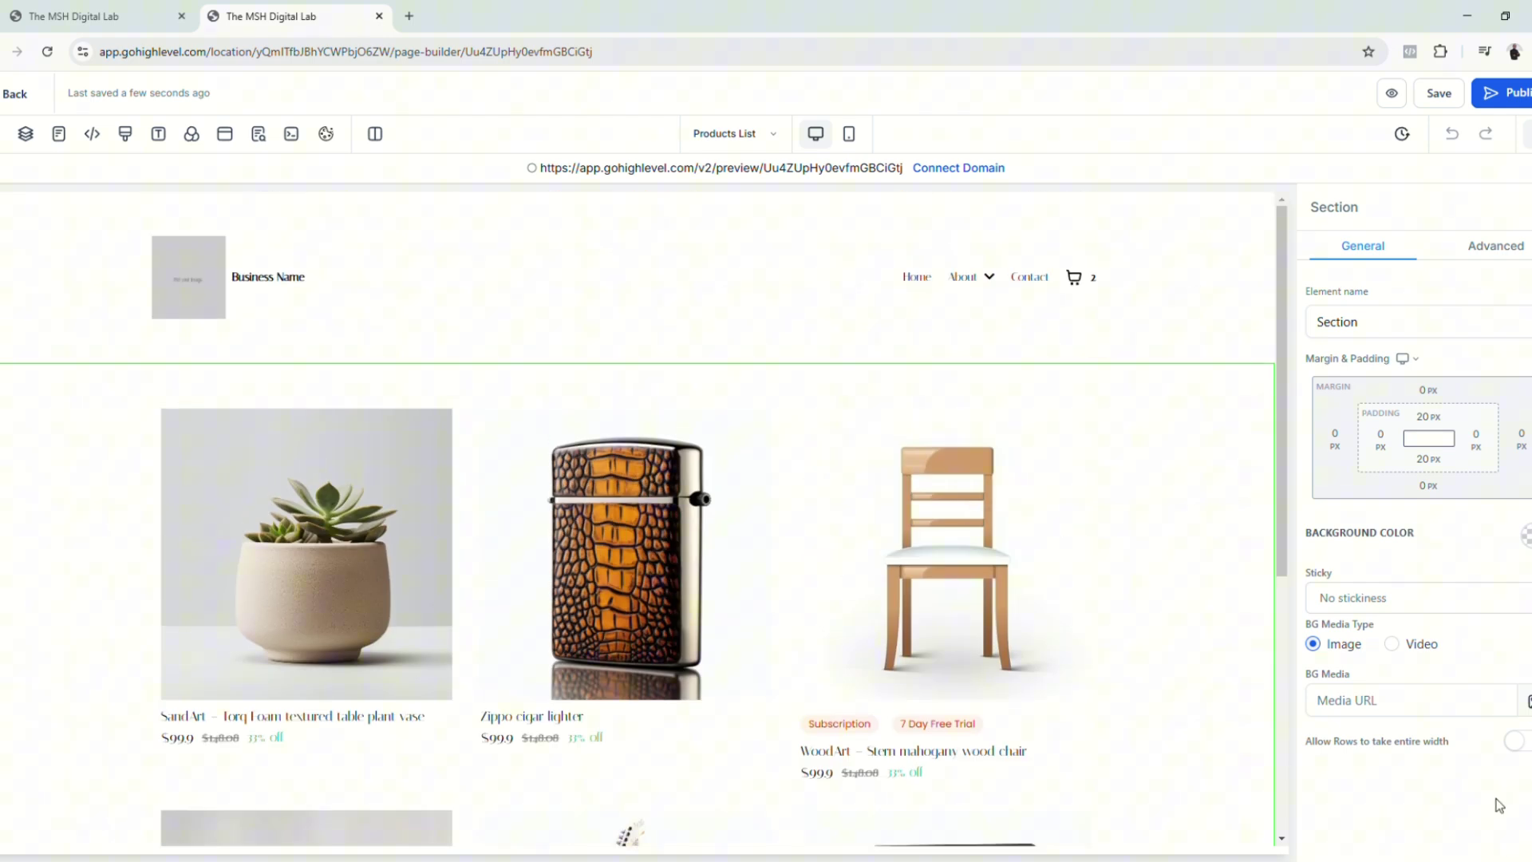
left_click(14, 96)
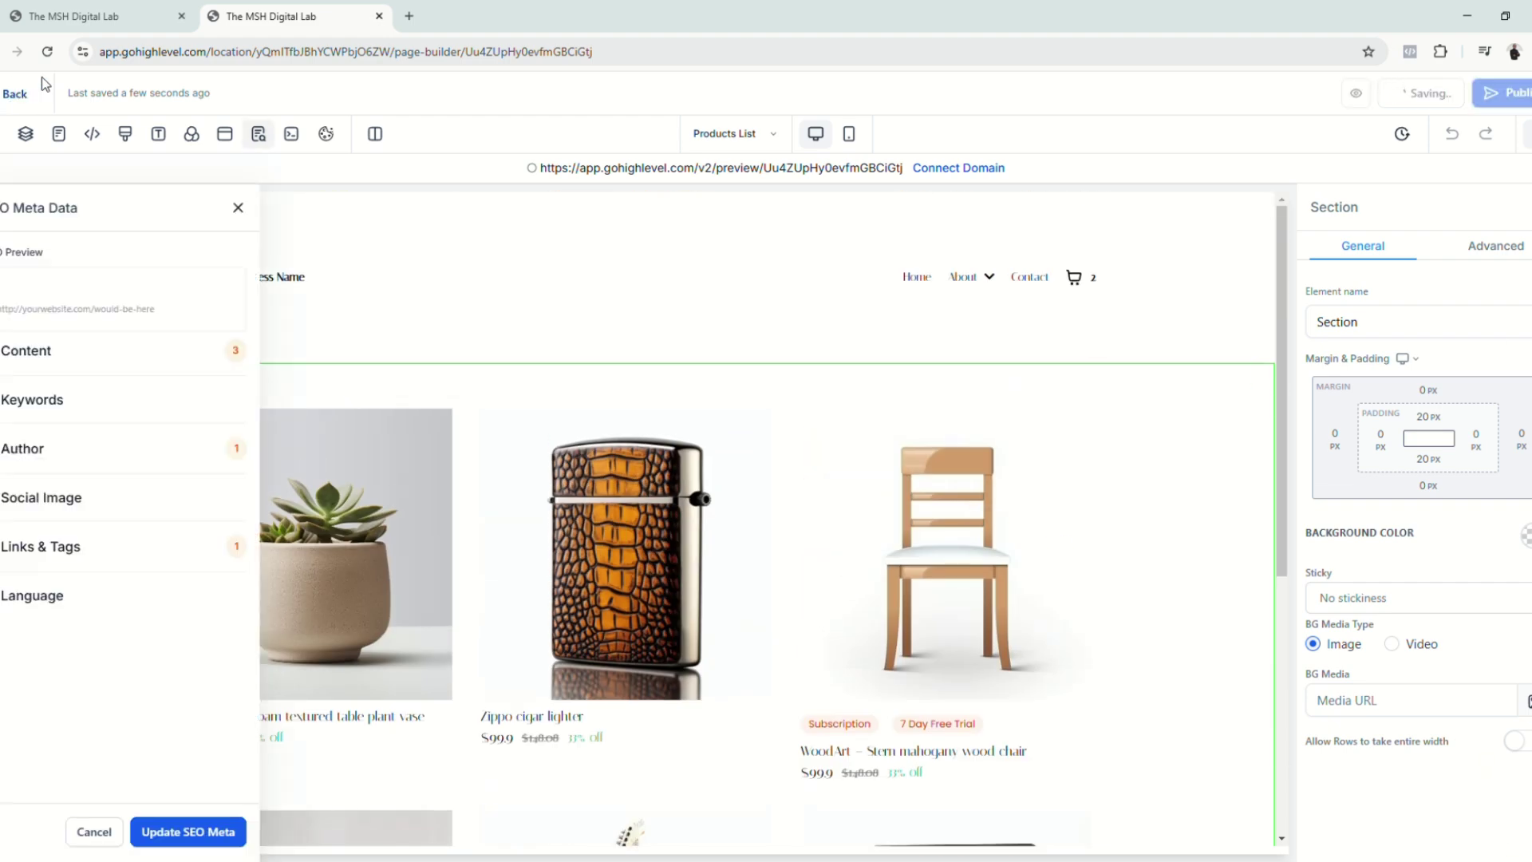
Review the new Product details, Cart, Checkout and Thank you! pages, then open the Stores list.
left_click(379, 16)
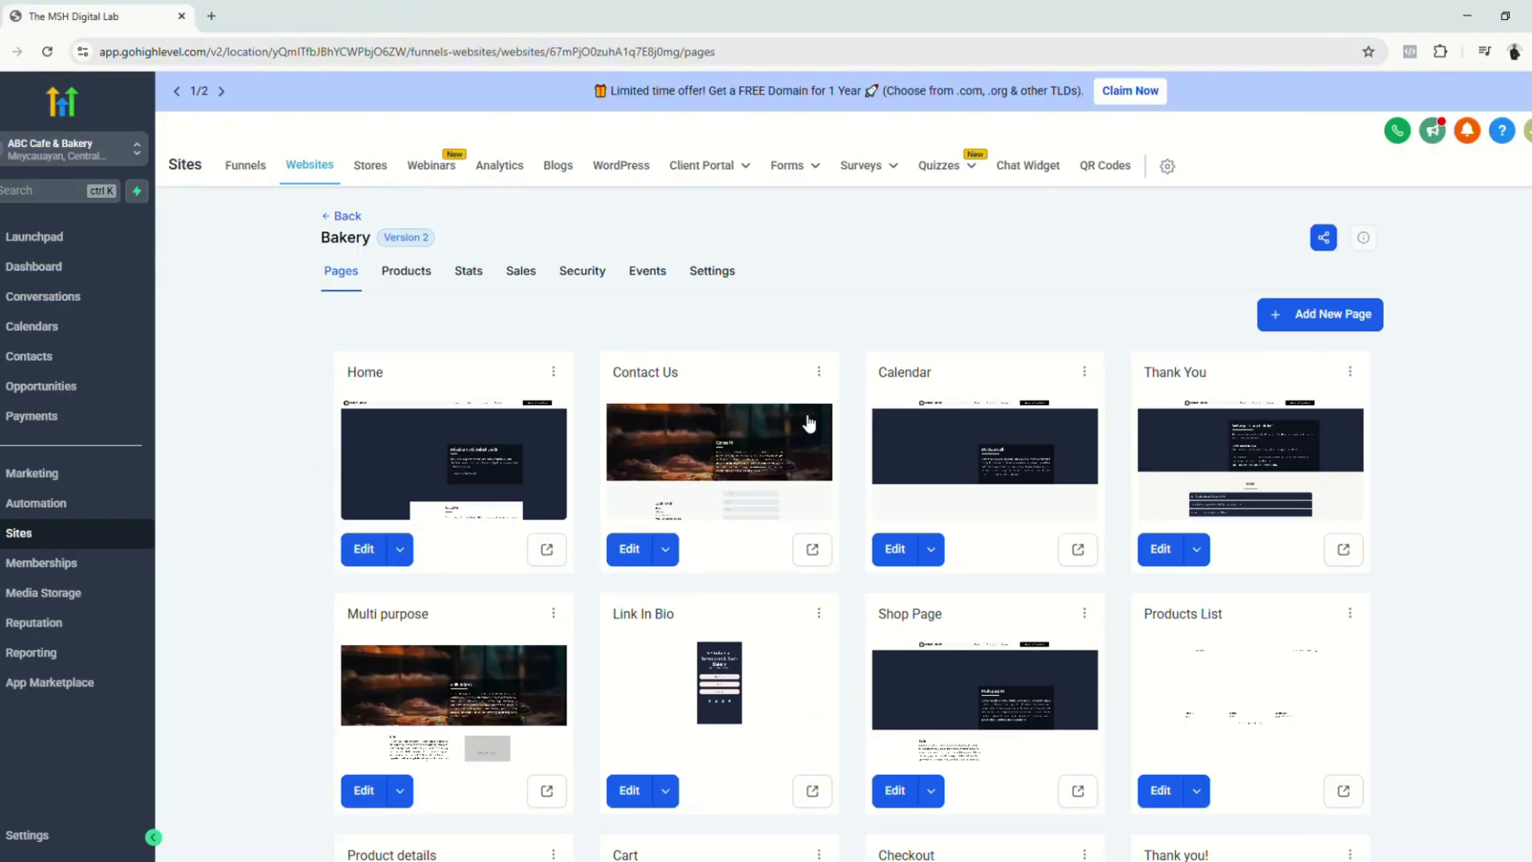
scroll(982, 529, "down", 3)
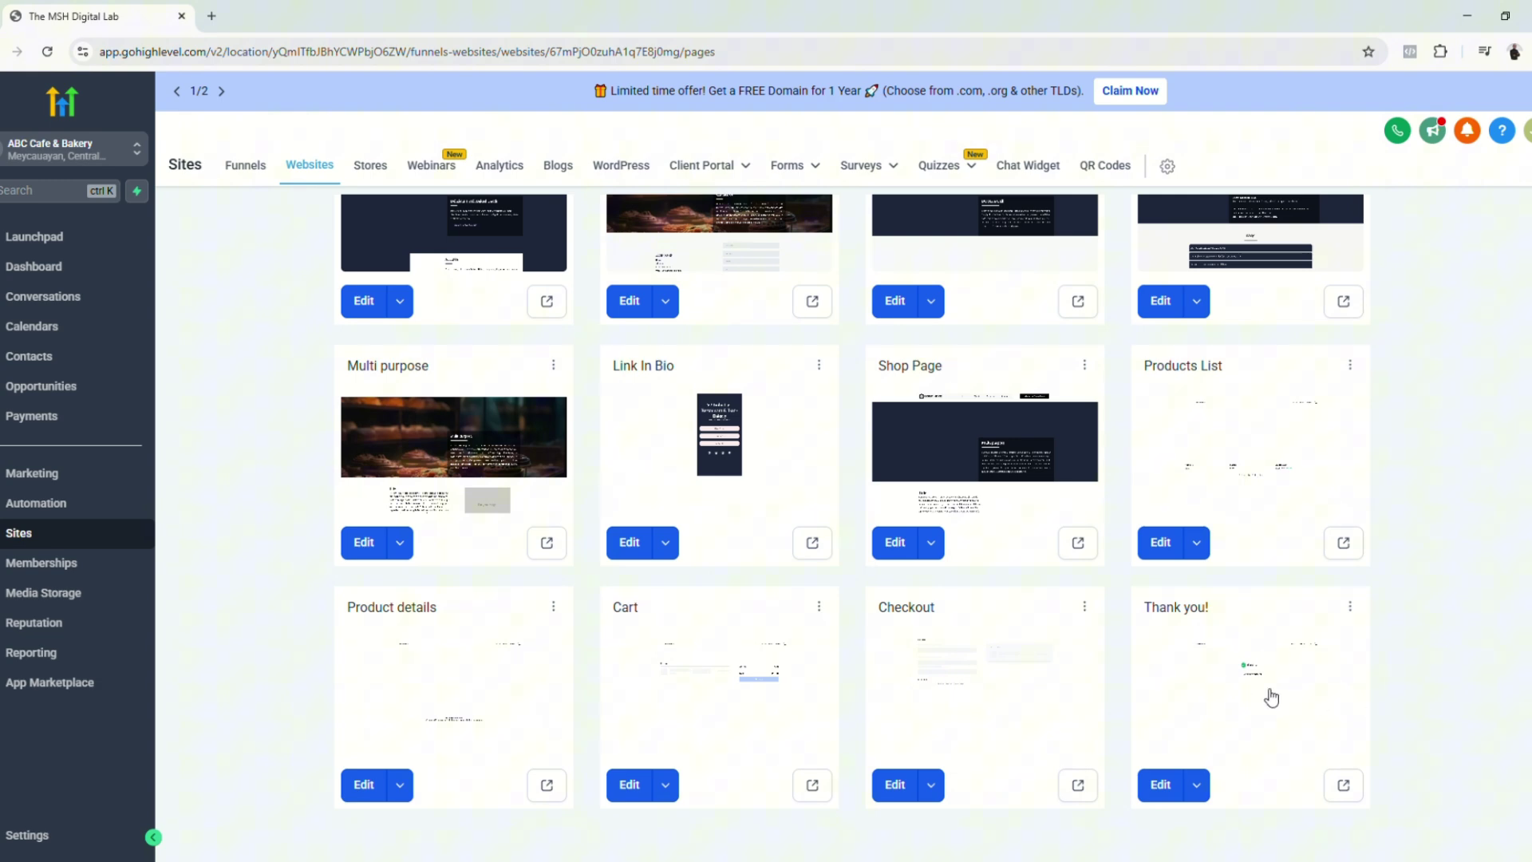
scroll(879, 677, "up", 3)
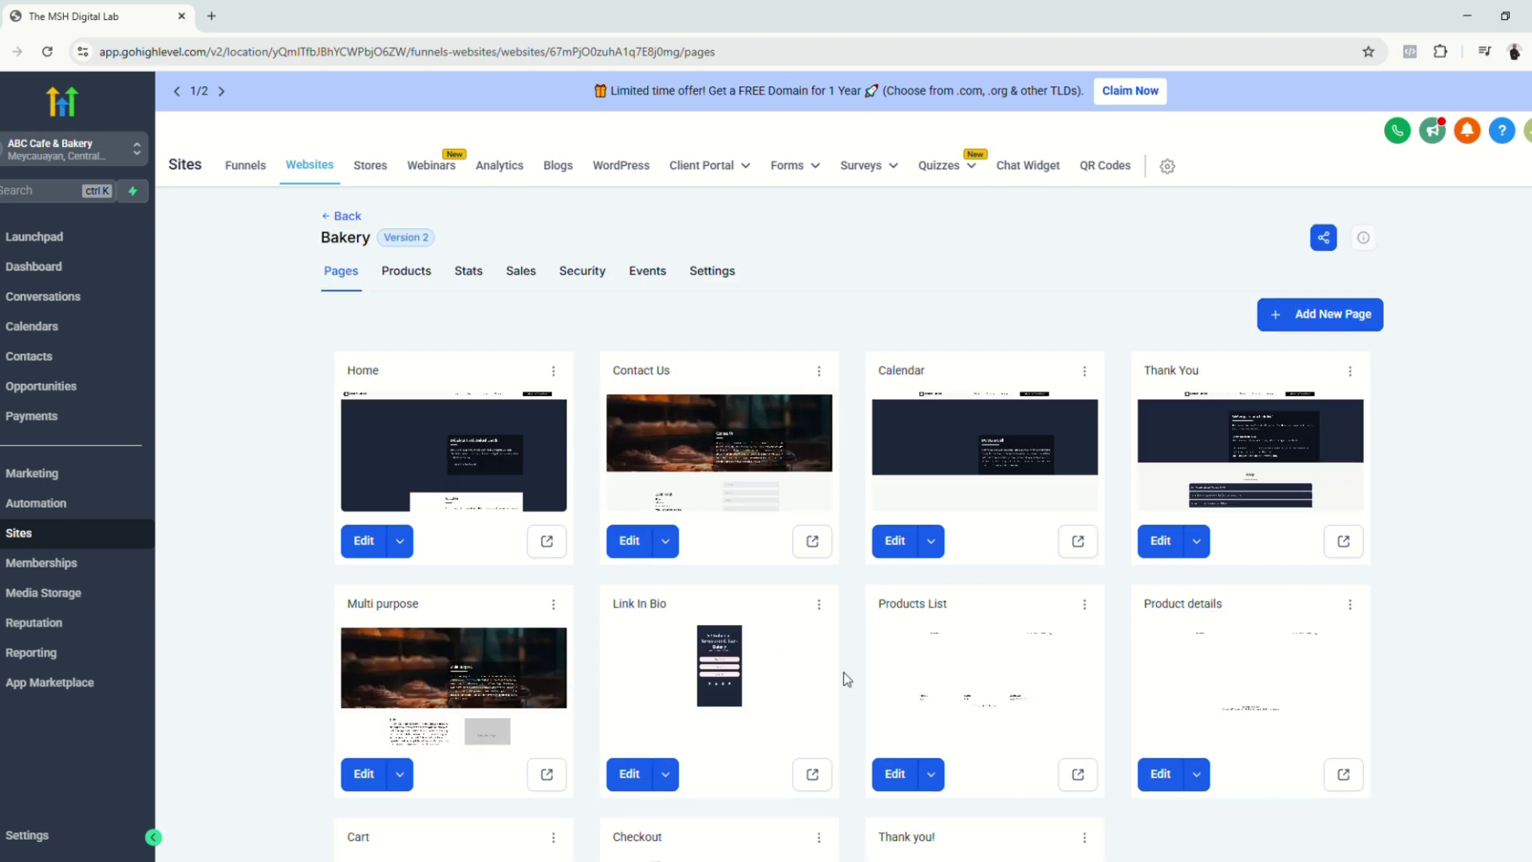
left_click(366, 169)
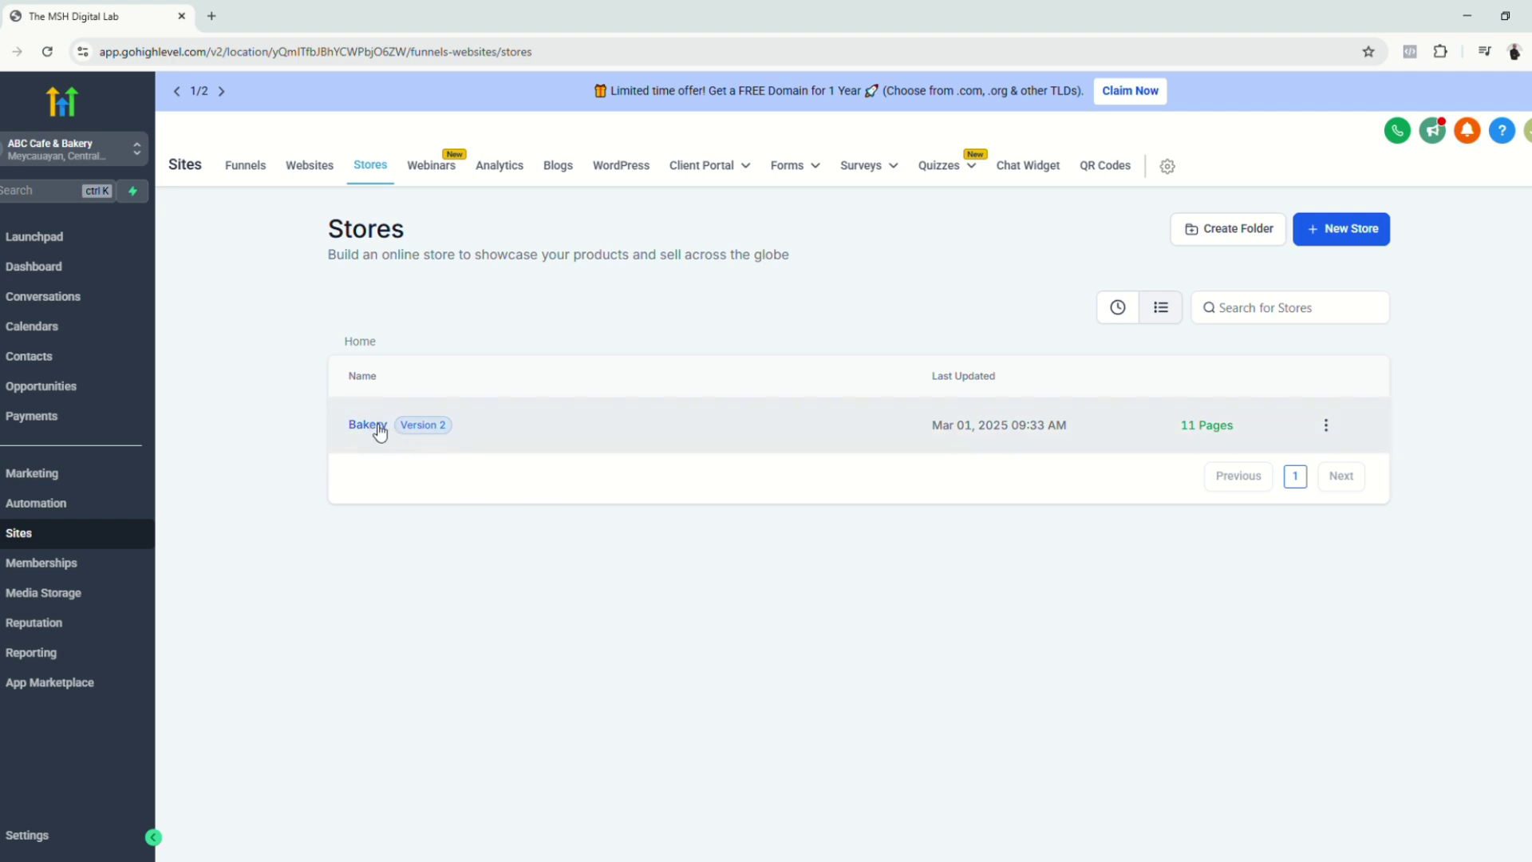
Open the Bakery store and launch its Products List page in the page builder.
left_click(378, 426)
scroll(1075, 650, "down", 3)
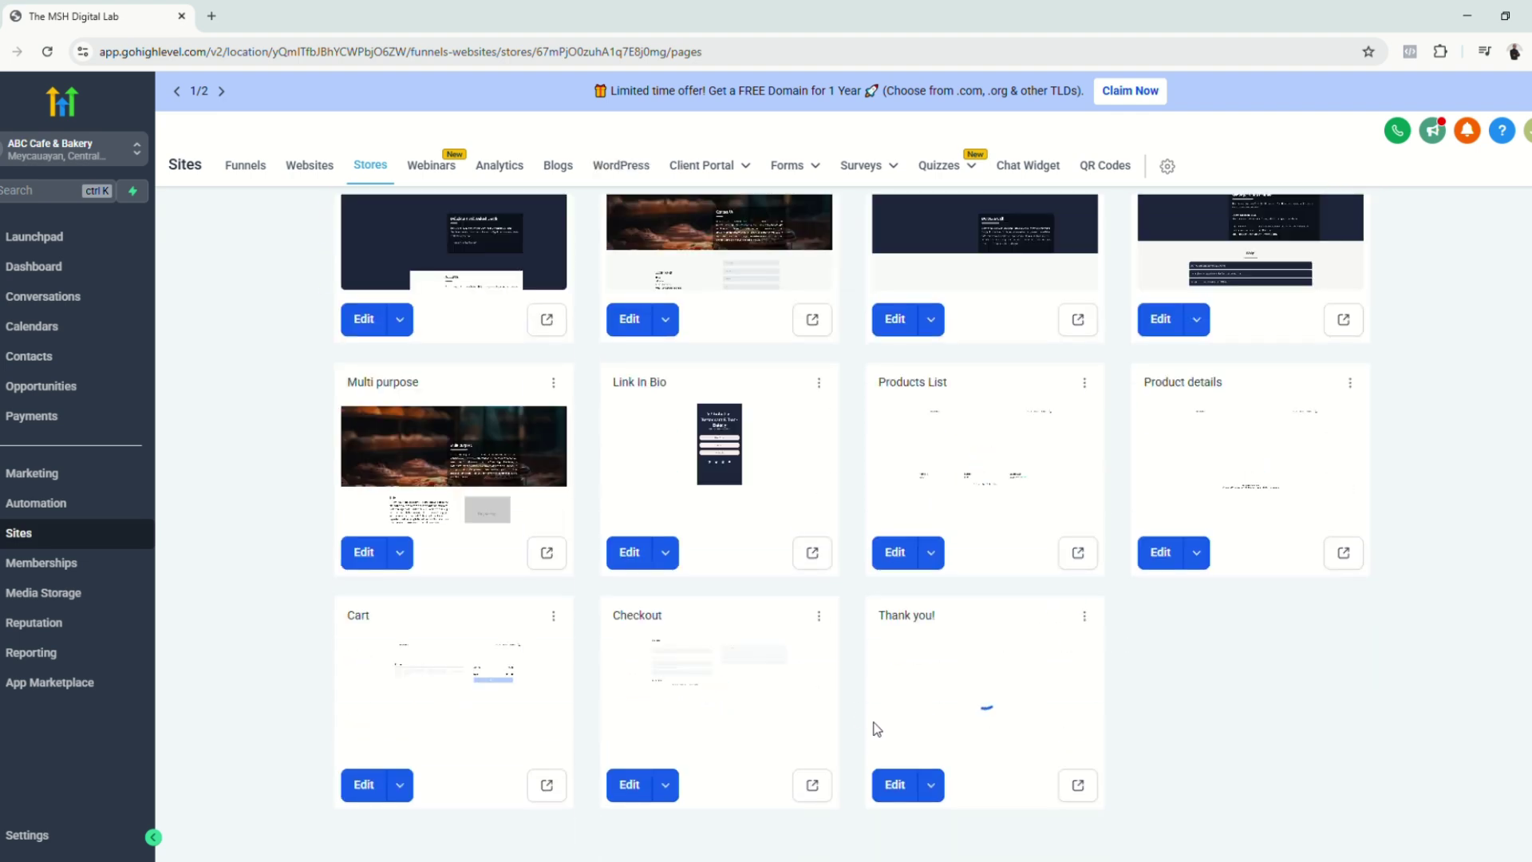
scroll(937, 702, "up", 3)
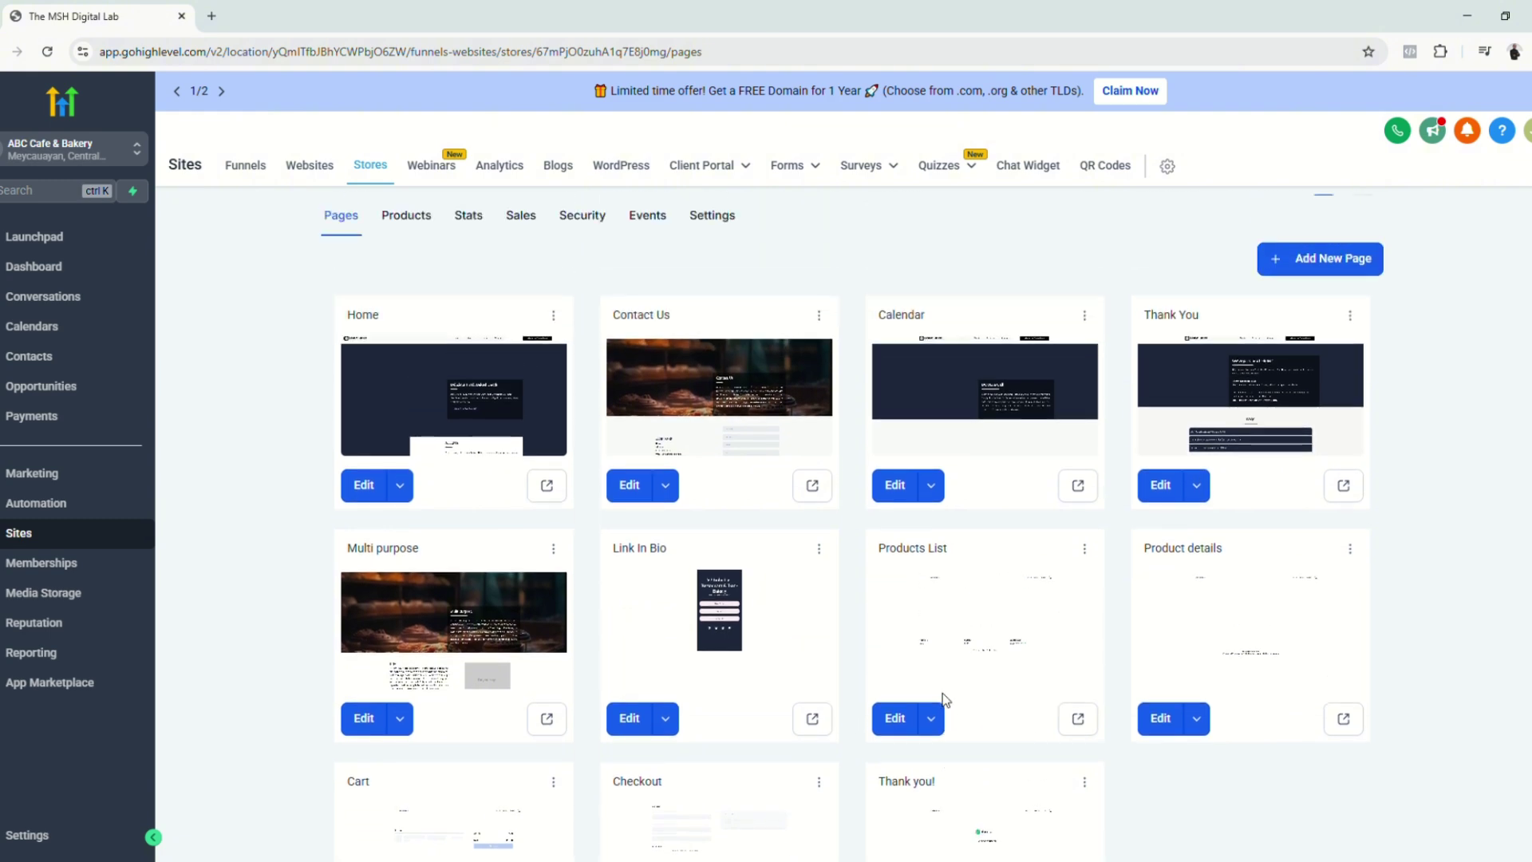
scroll(1197, 798, "down", 2)
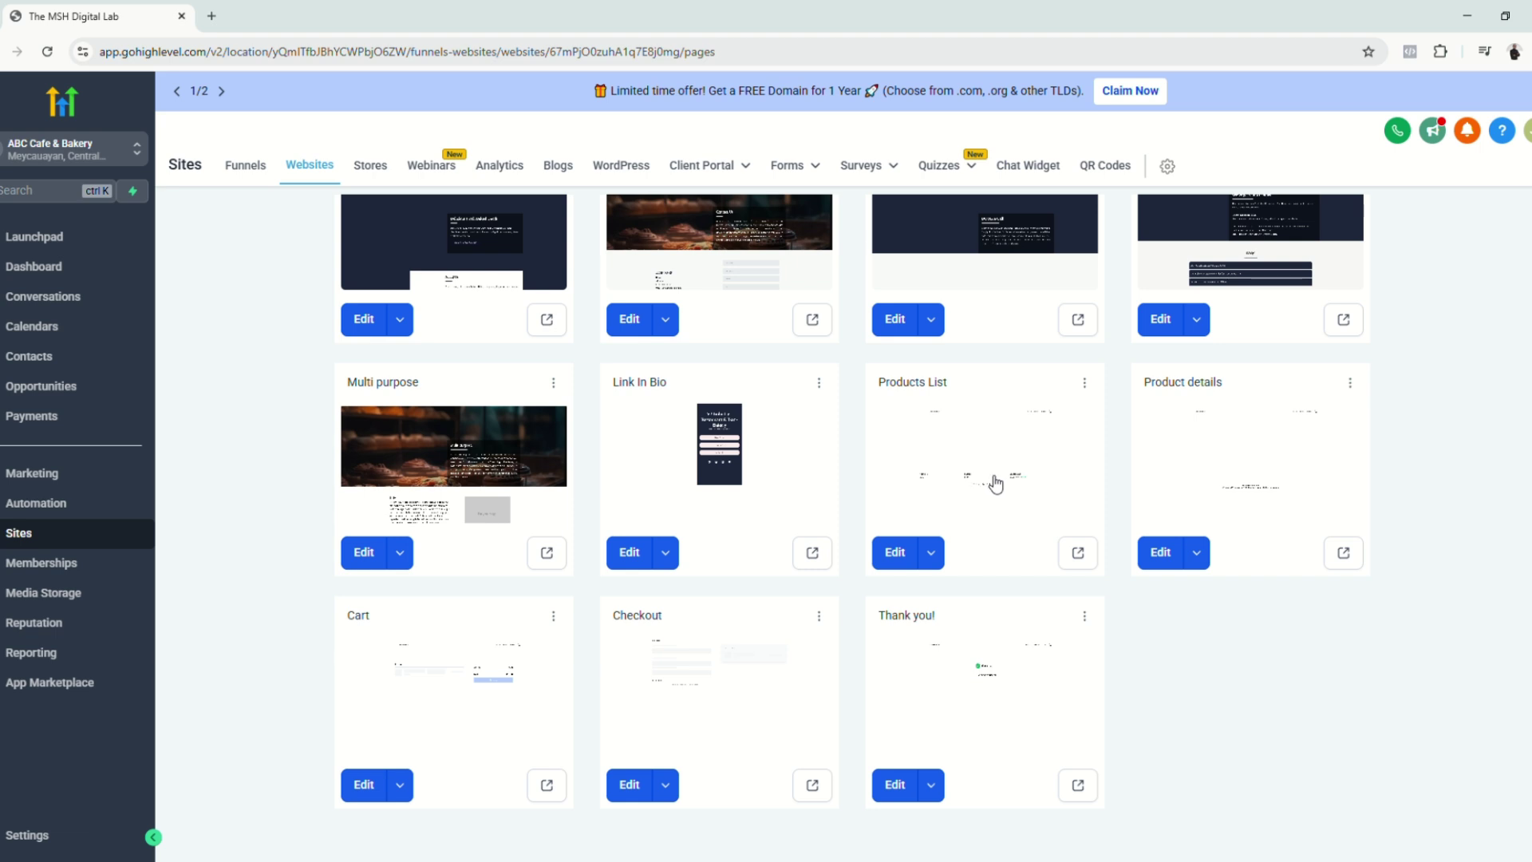
left_click(995, 483)
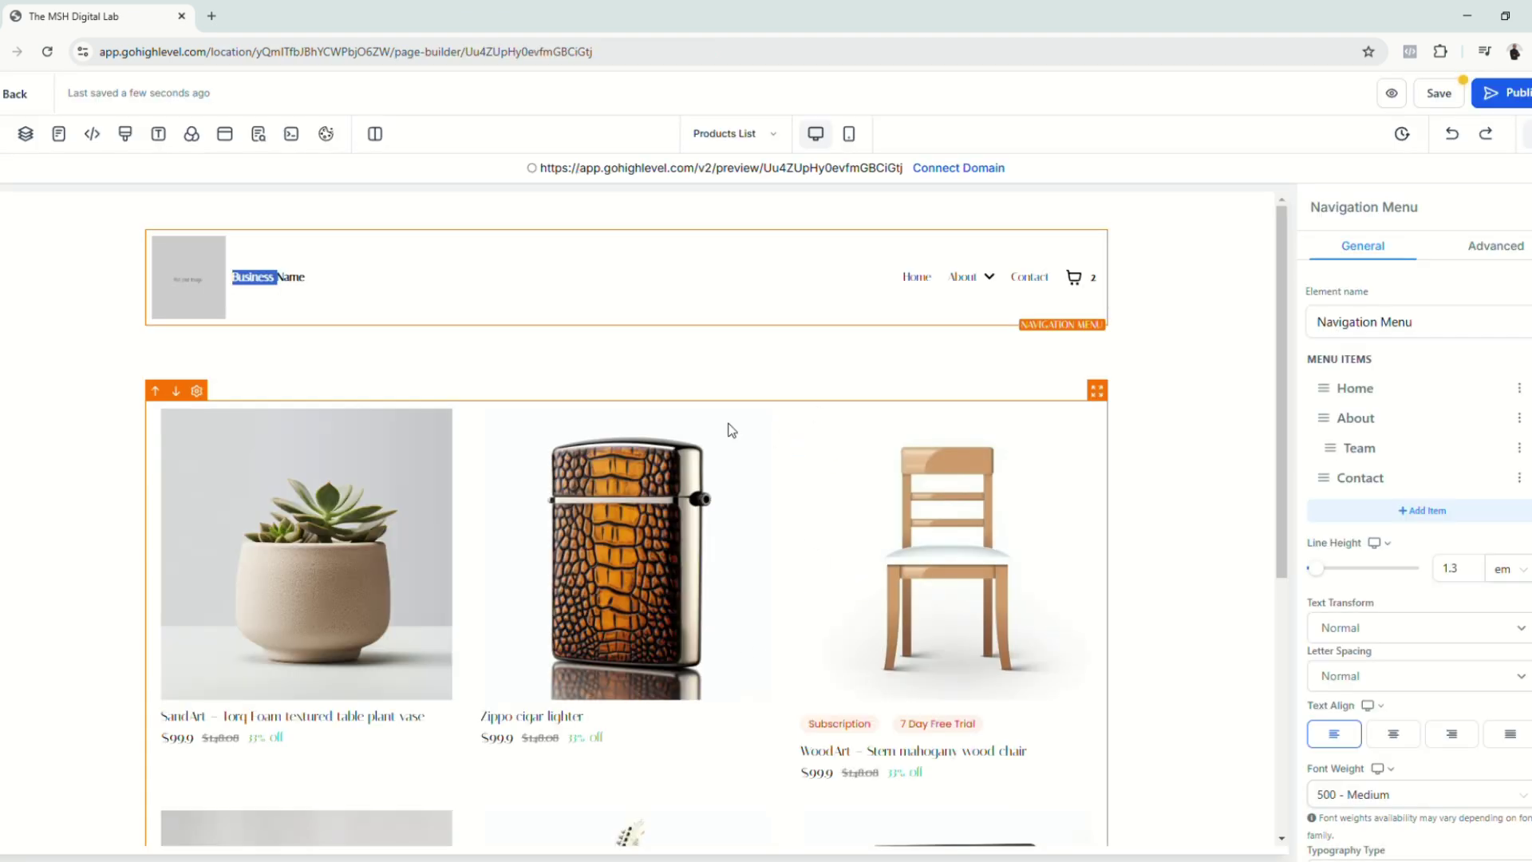
Change the header's business name to ABC Bakeshop.
left_click(284, 276)
left_click_drag(311, 278, 266, 290)
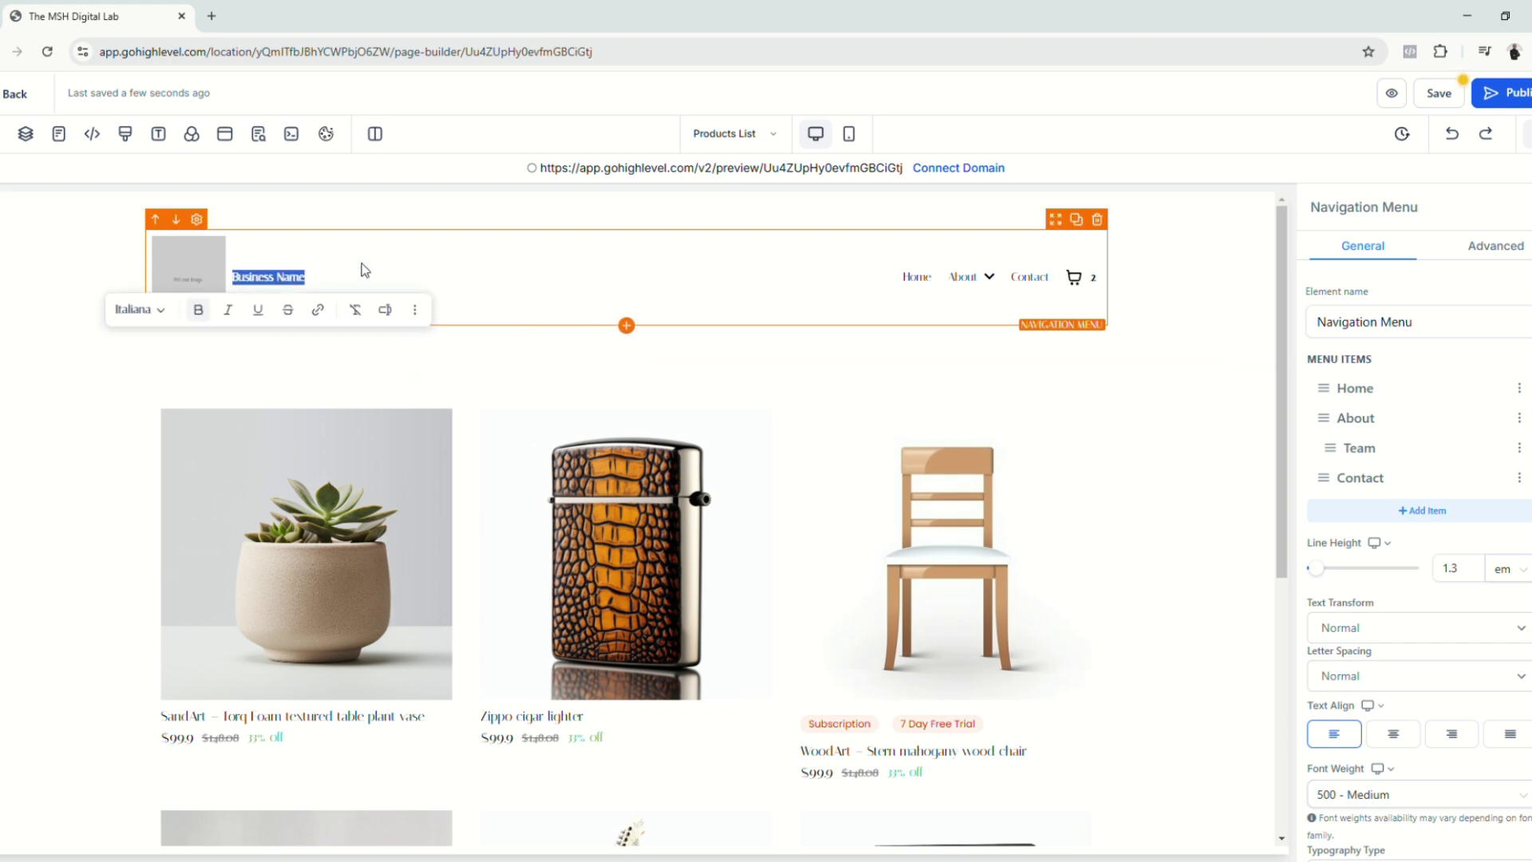
type("ABC Bakeshop")
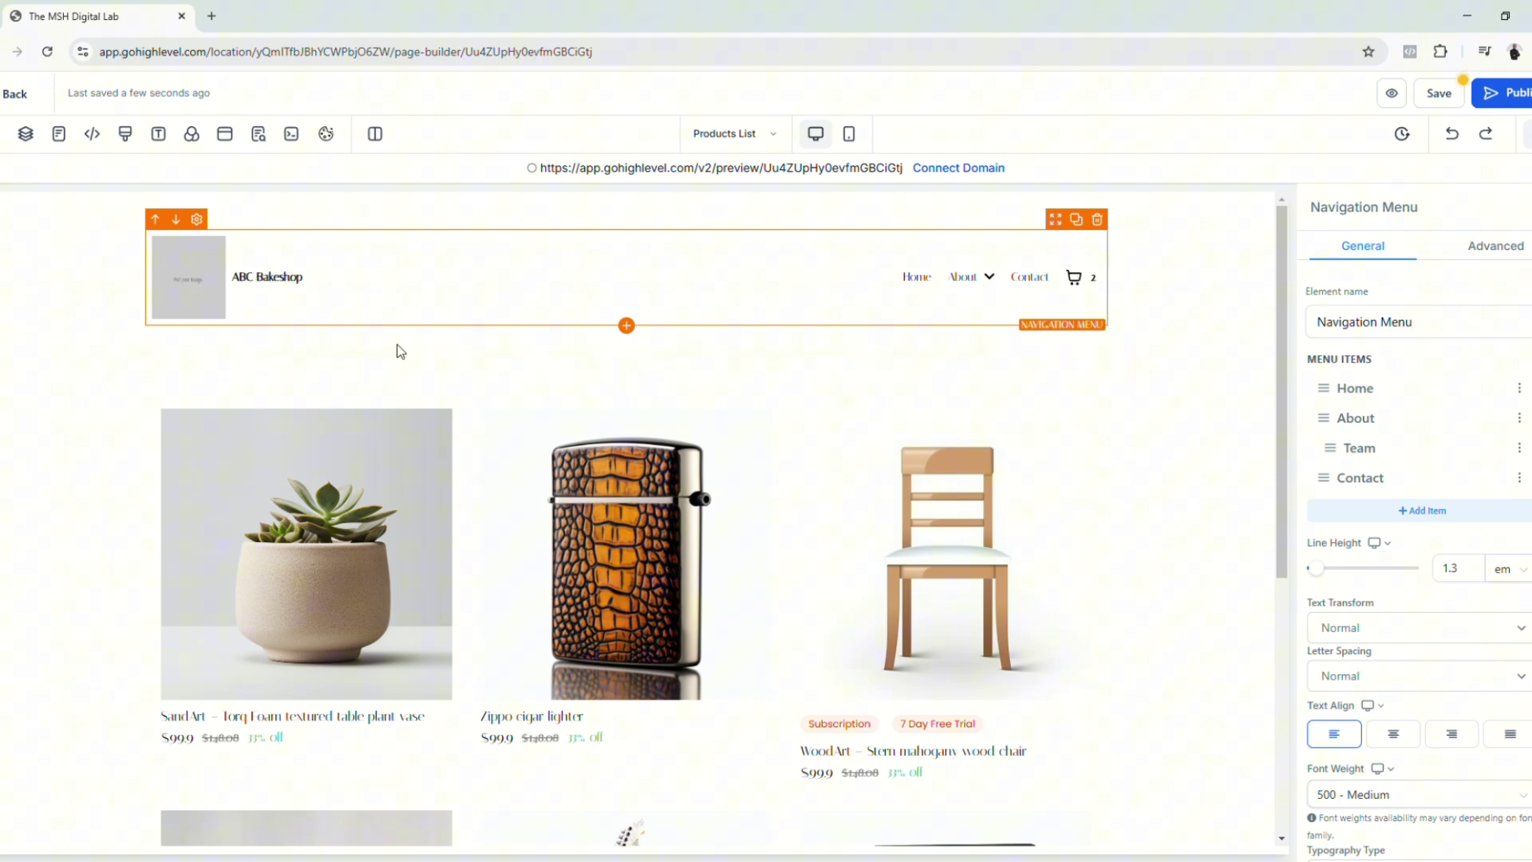
Set the Brioche Bread image from Media Storage as the brand logo.
scroll(1430, 702, "down", 3)
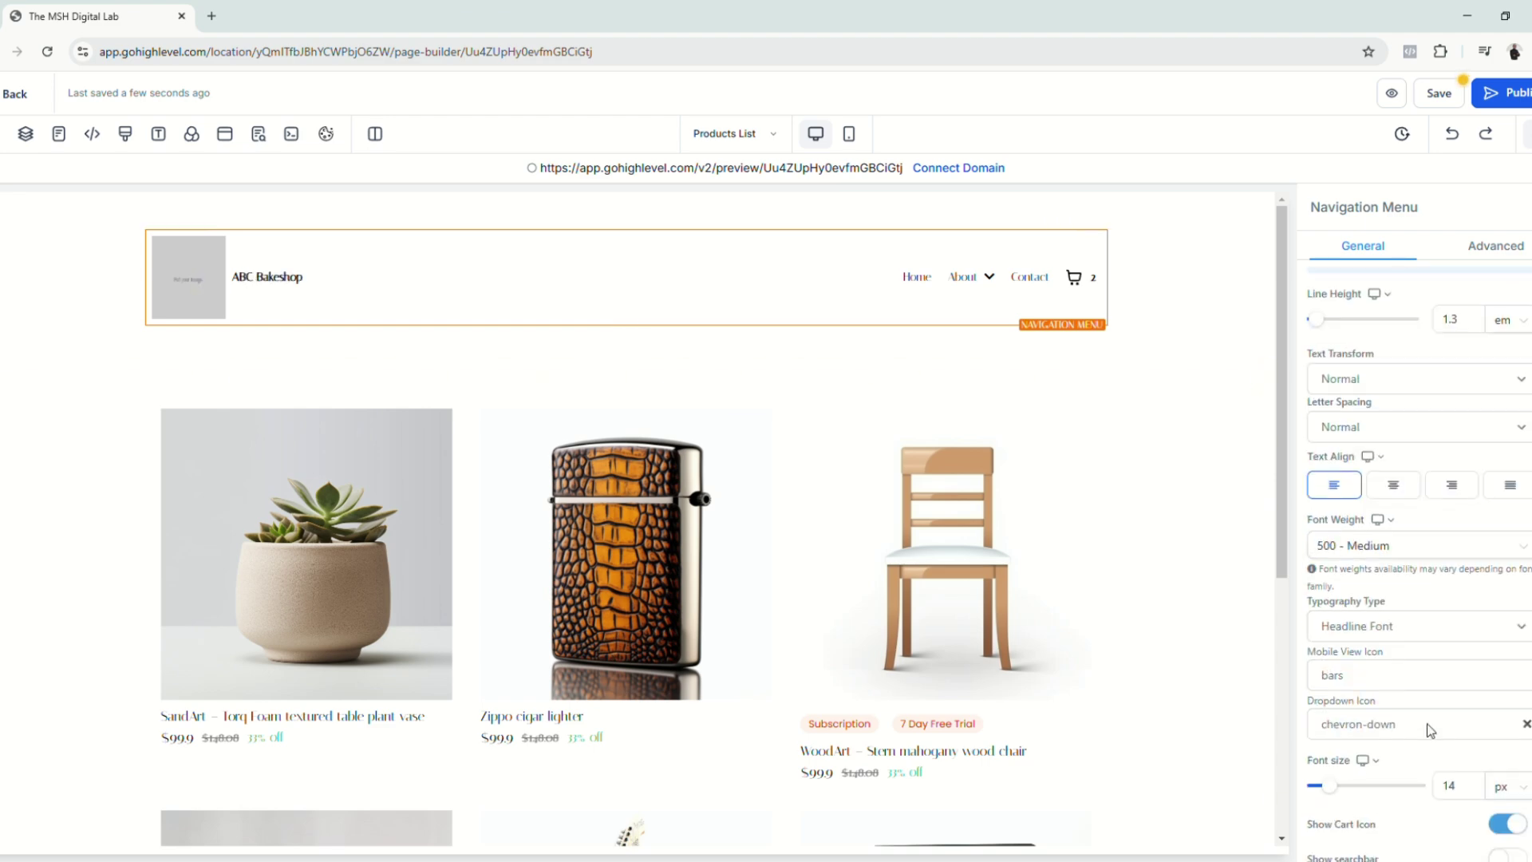
scroll(1430, 730, "down", 10)
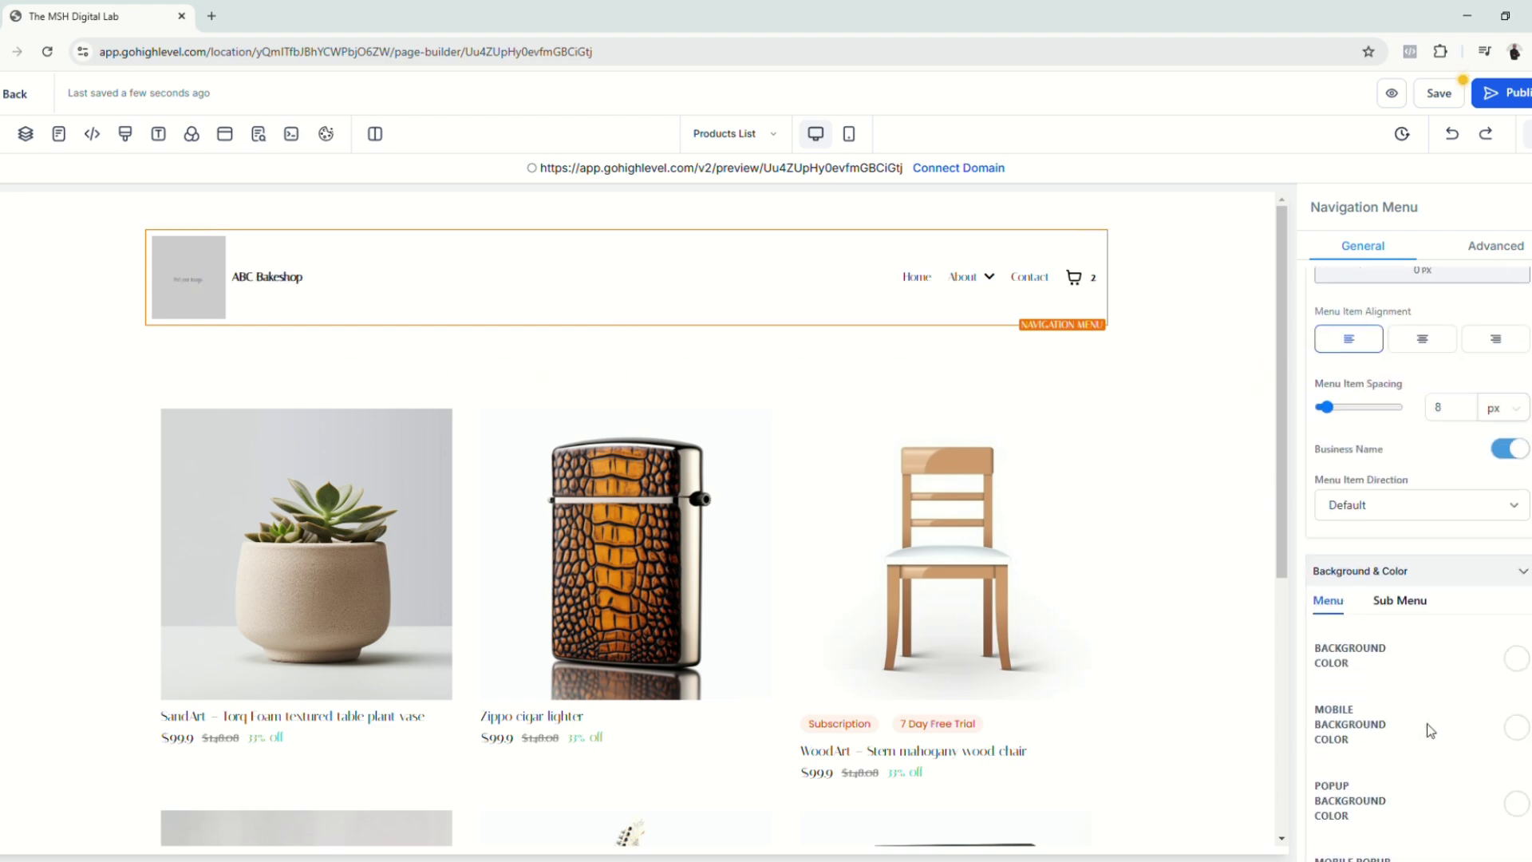
scroll(1430, 730, "down", 8)
left_click(1428, 797)
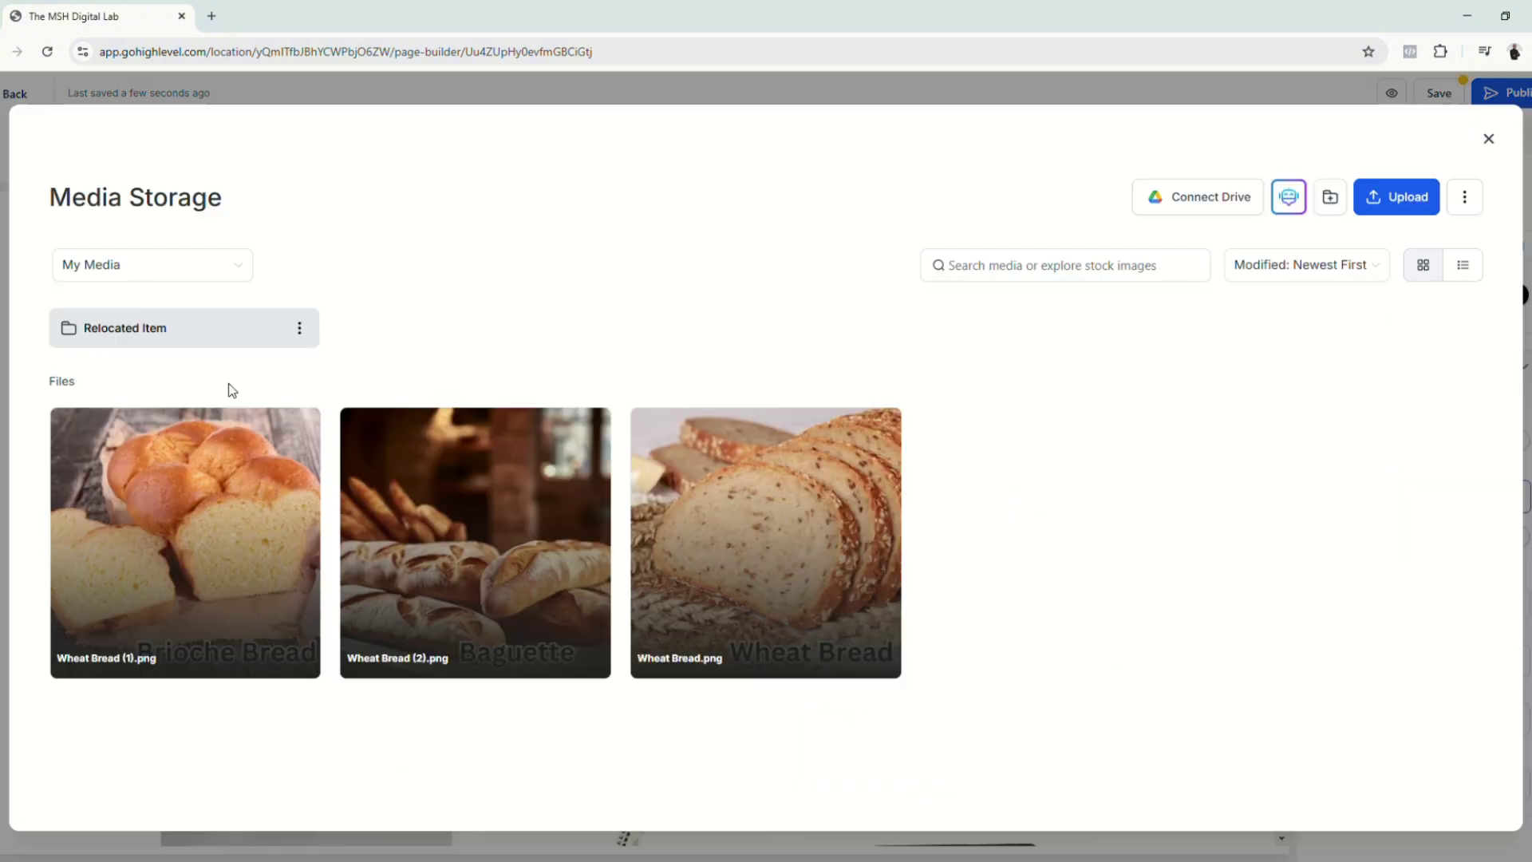
left_click(230, 491)
left_click(1099, 244)
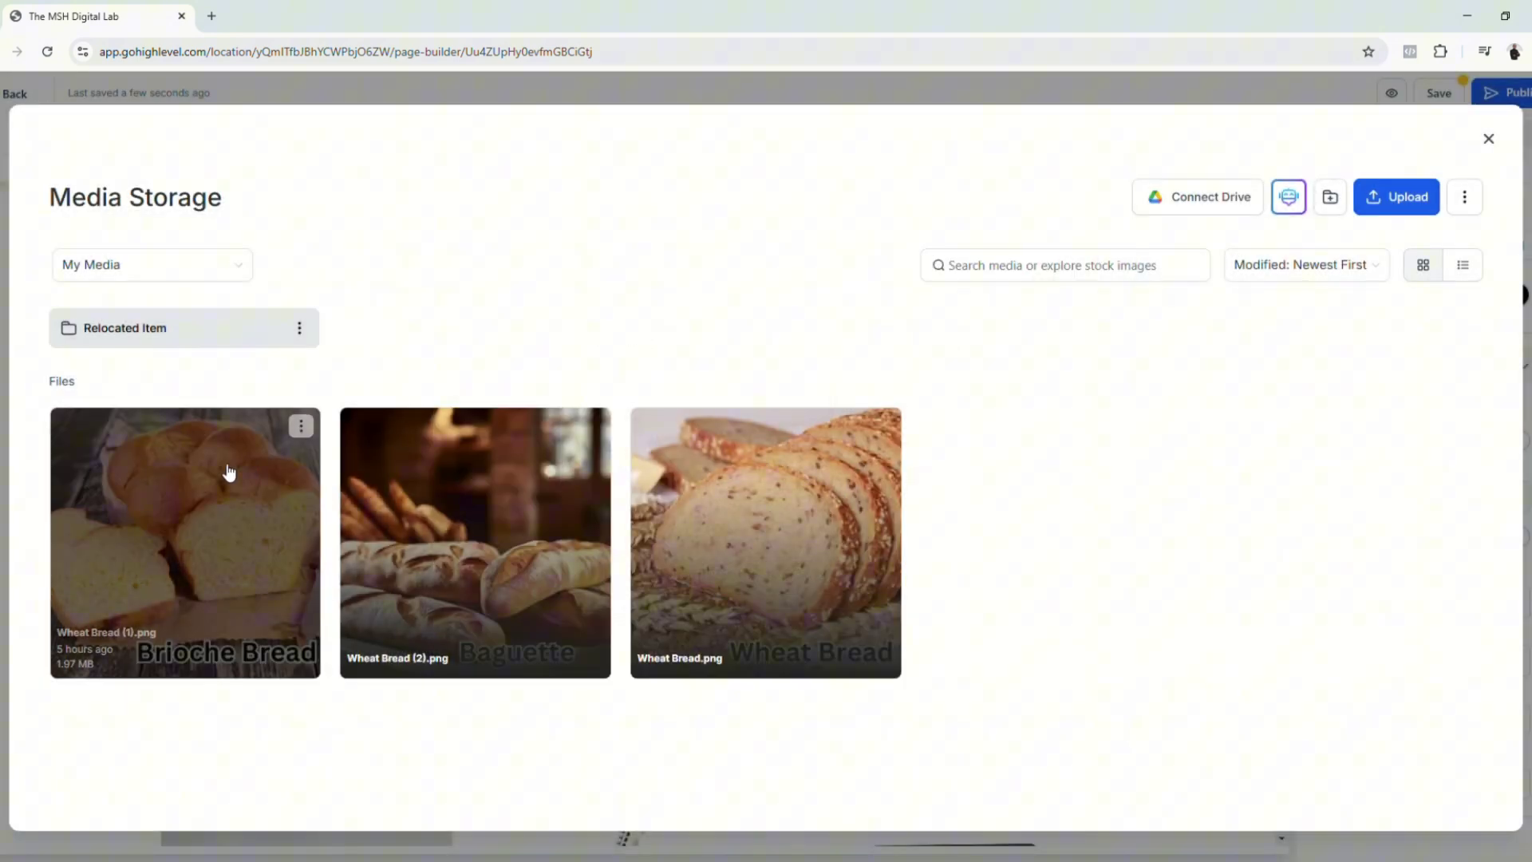
left_click(226, 472)
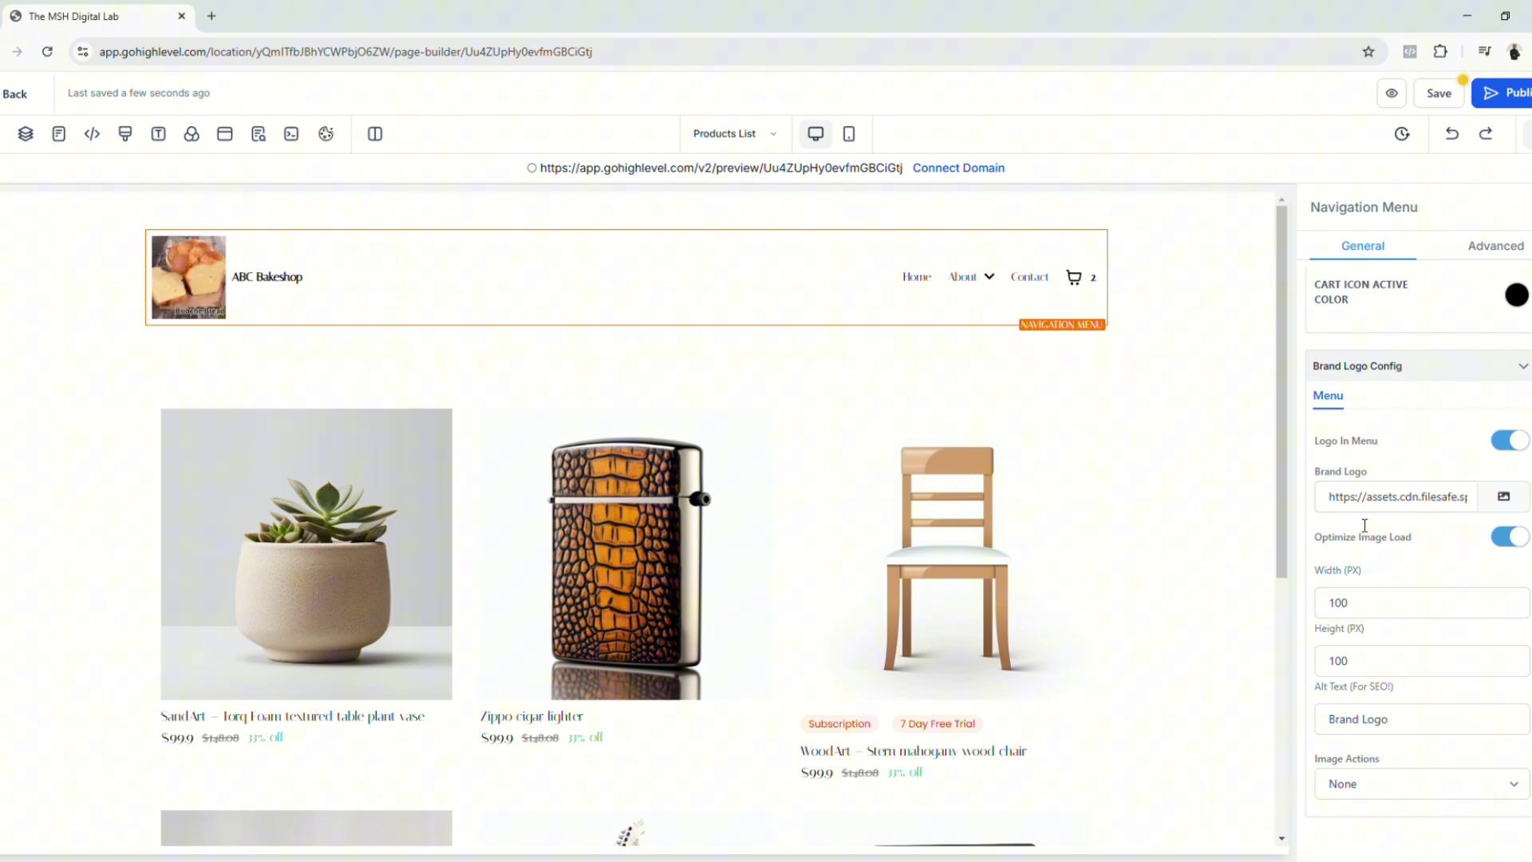
Paste an image URL as the section's background media.
scroll(1457, 715, "up", 3)
scroll(1457, 712, "up", 5)
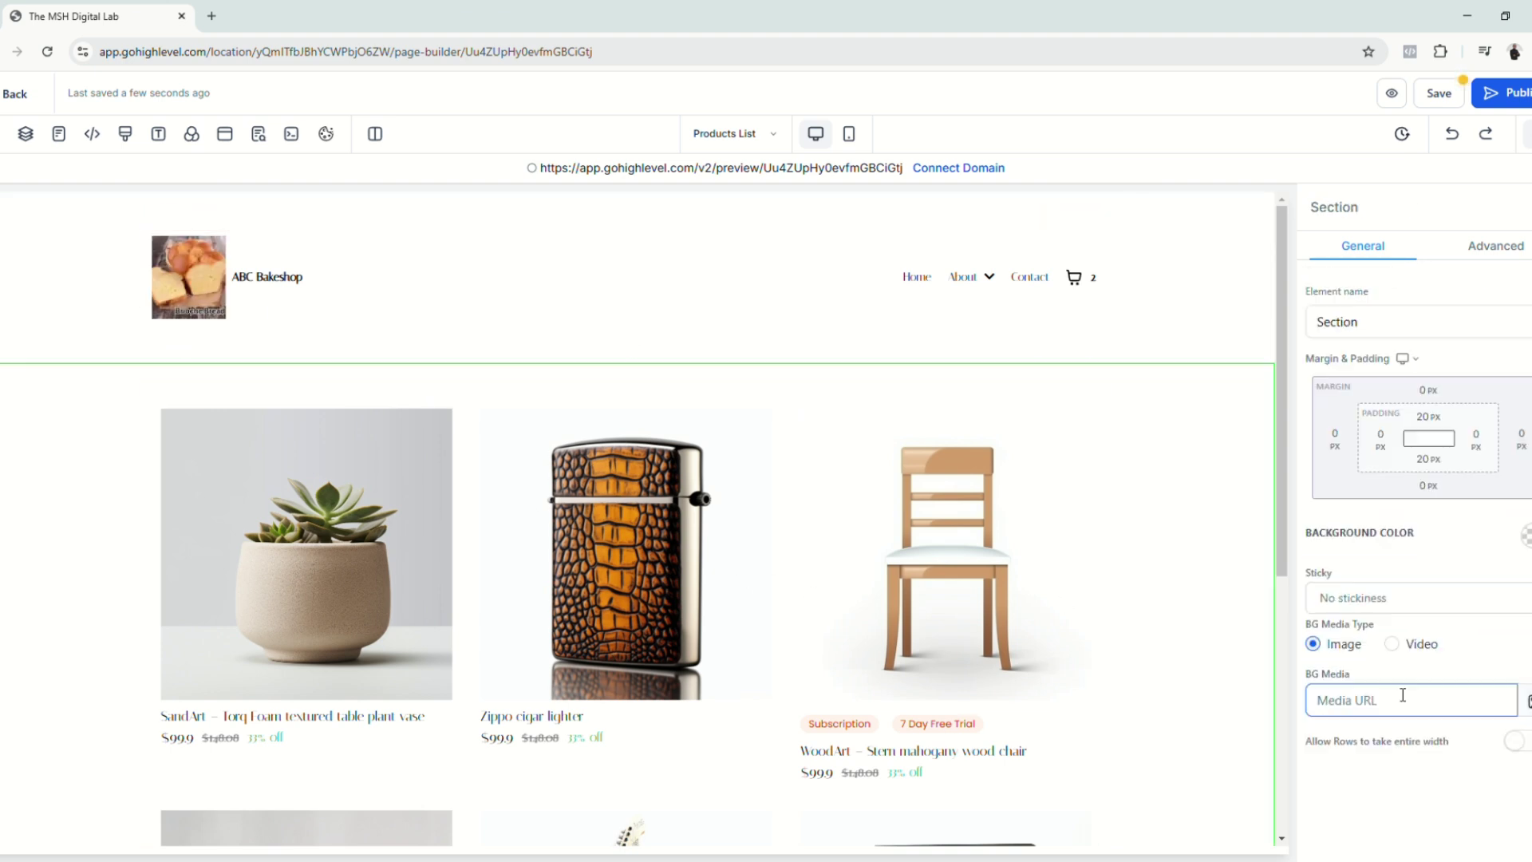
left_click(1414, 702)
key("ctrl+v")
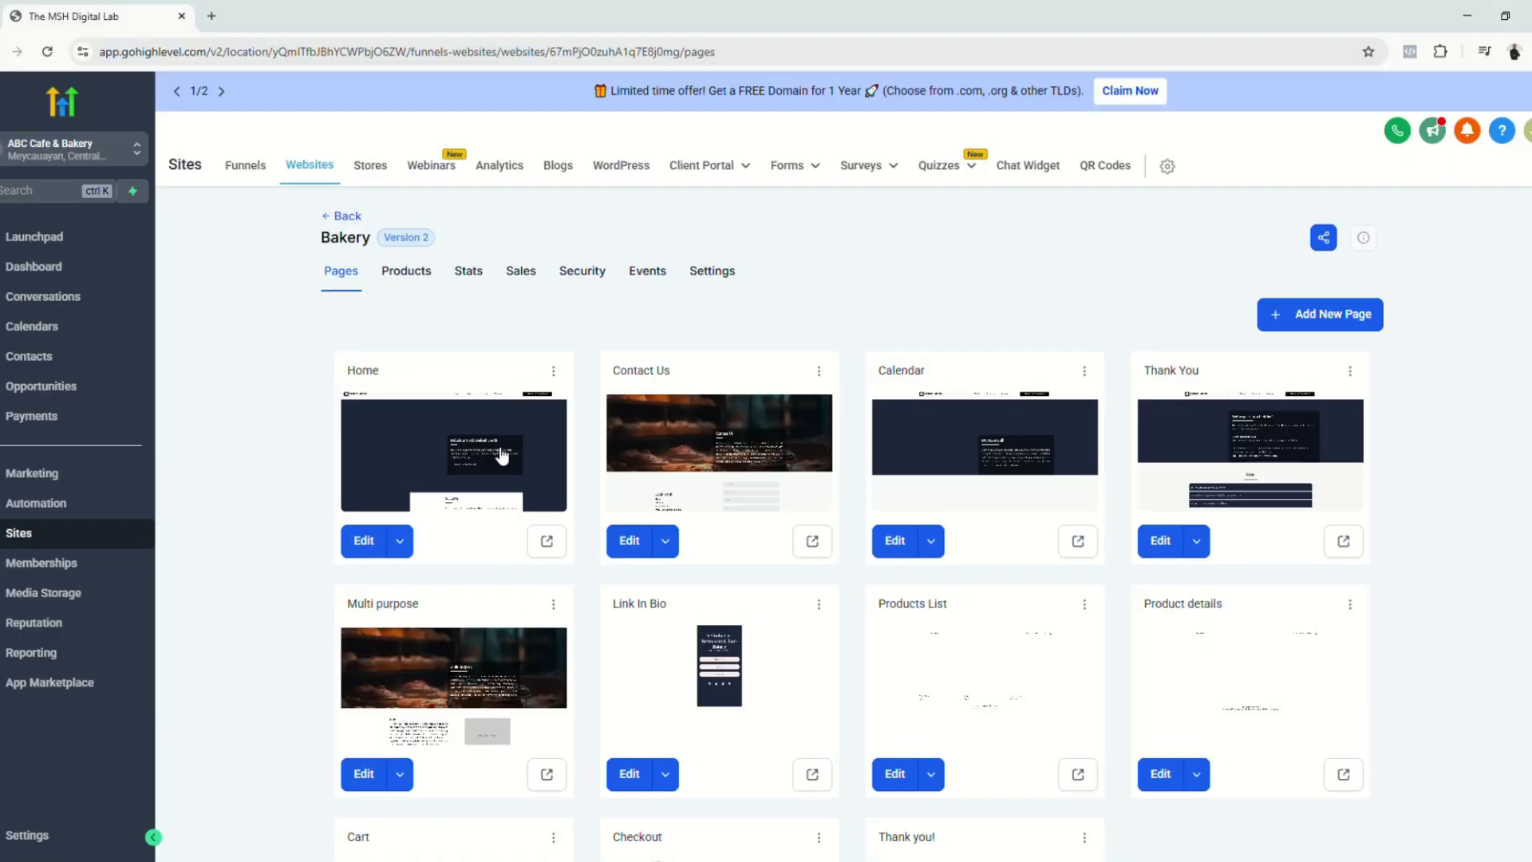
Open the Home page editor and add a new item to the navigation menu.
left_click(461, 475)
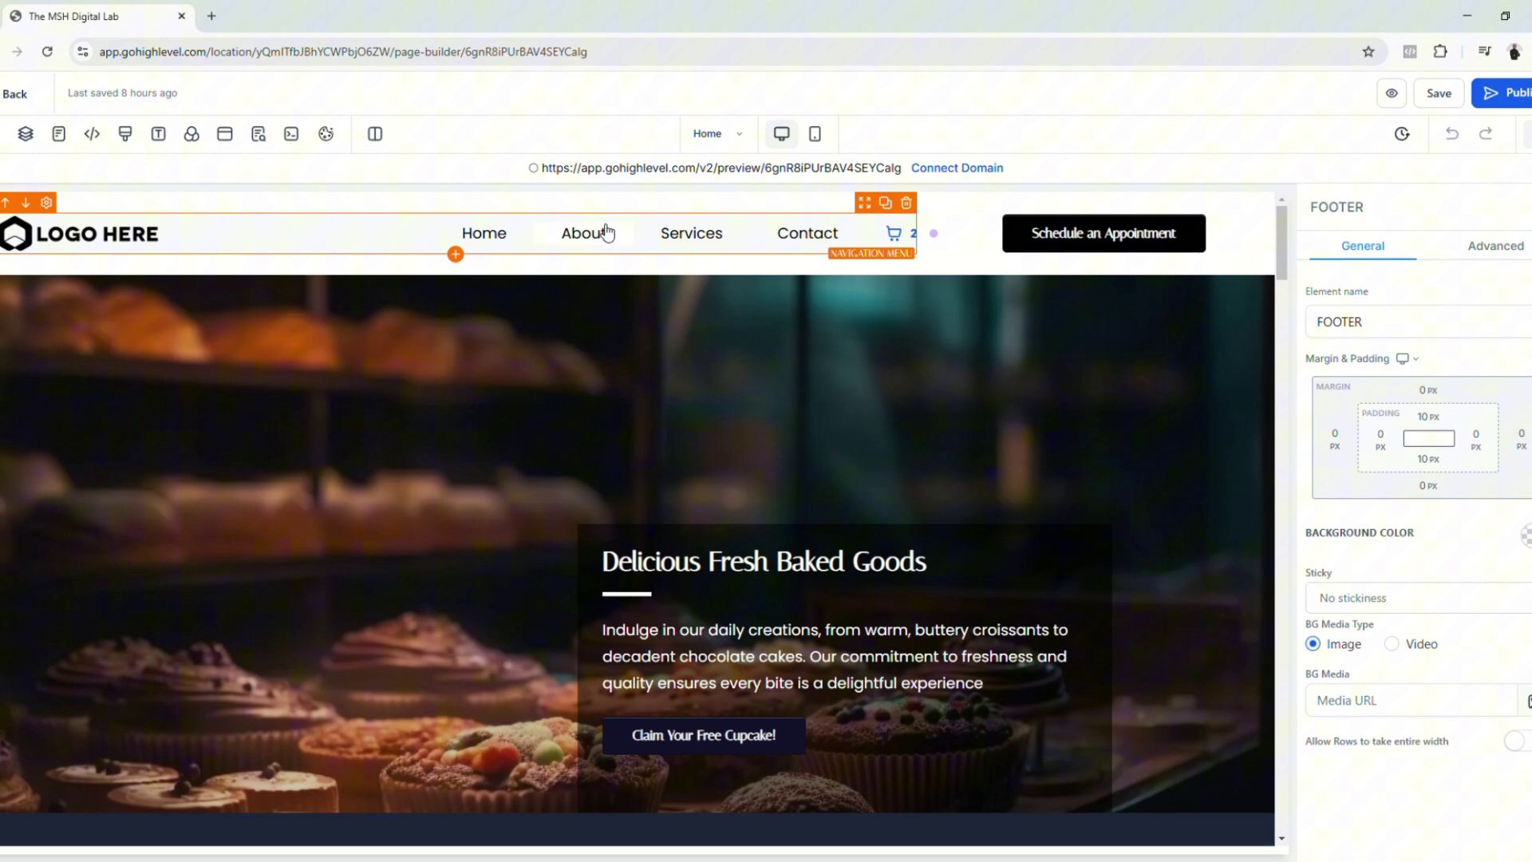
left_click(613, 220)
scroll(1452, 647, "down", 5)
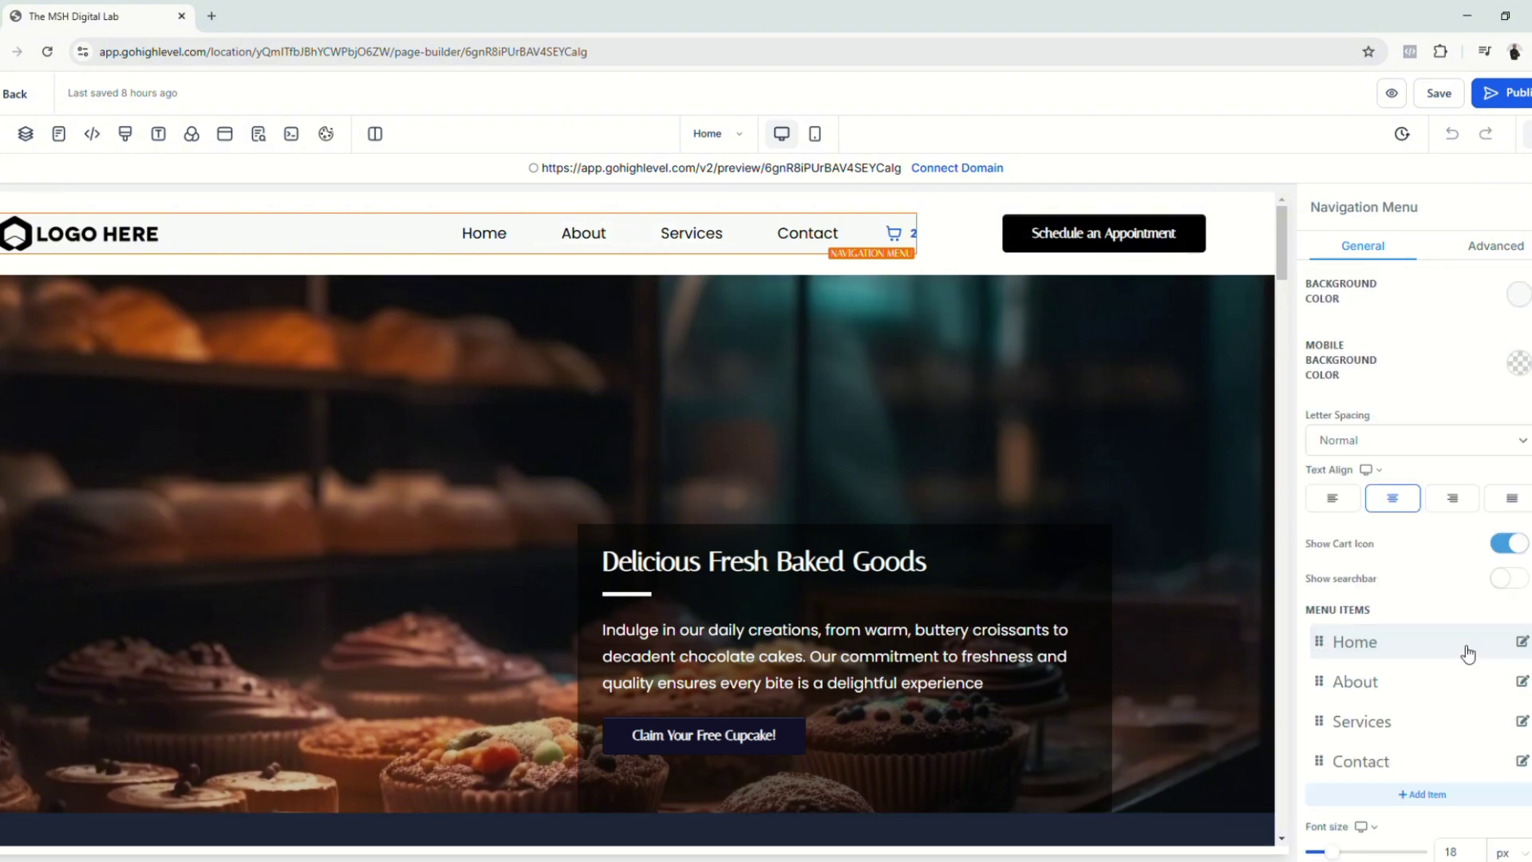
left_click(1432, 630)
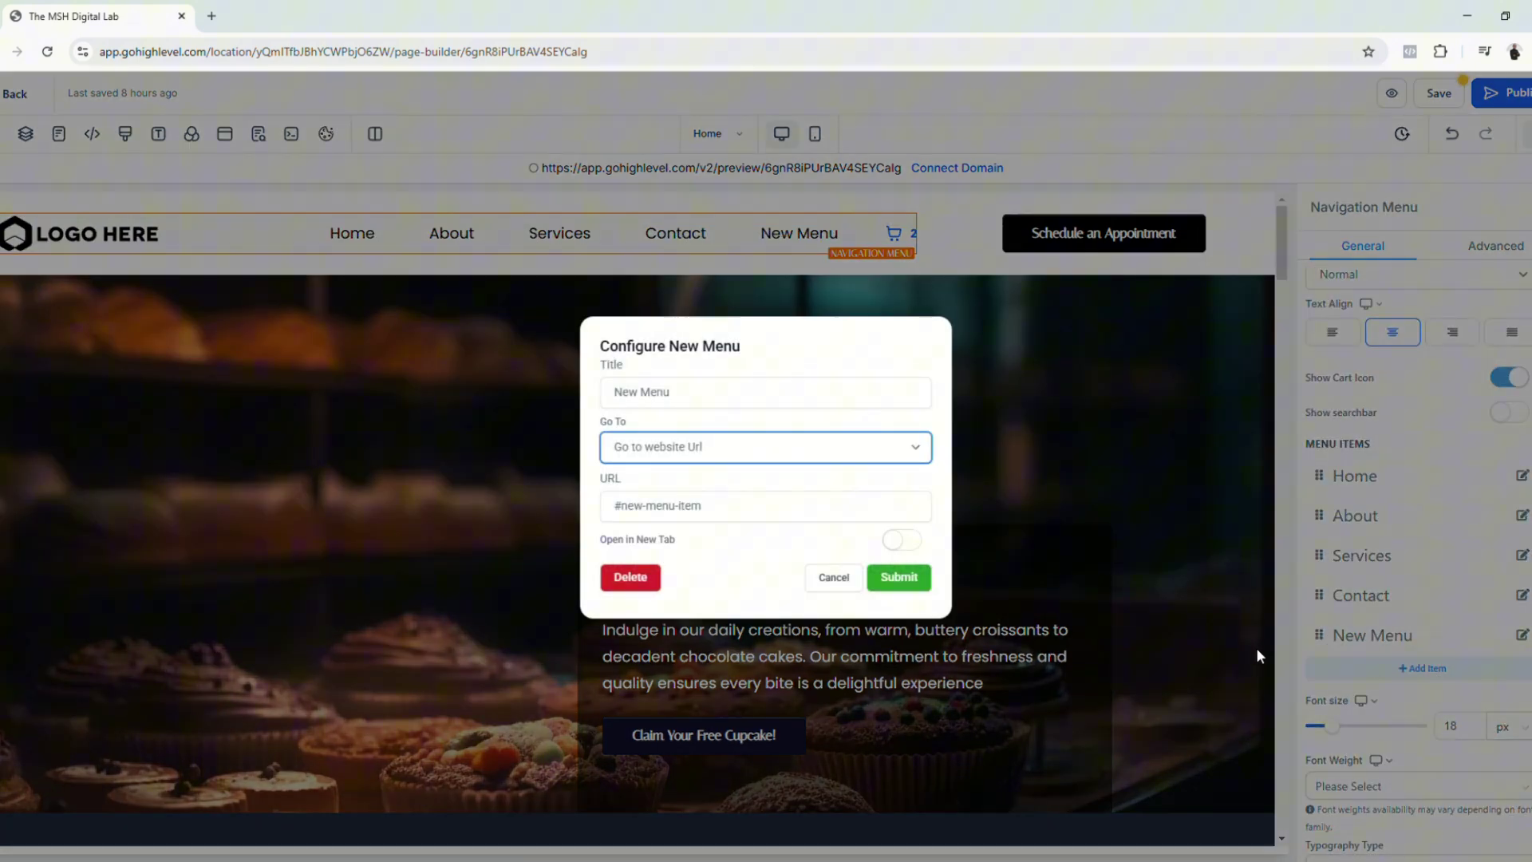
Title the new menu item Store and link it to the Products List page.
left_click_drag(684, 399, 556, 400)
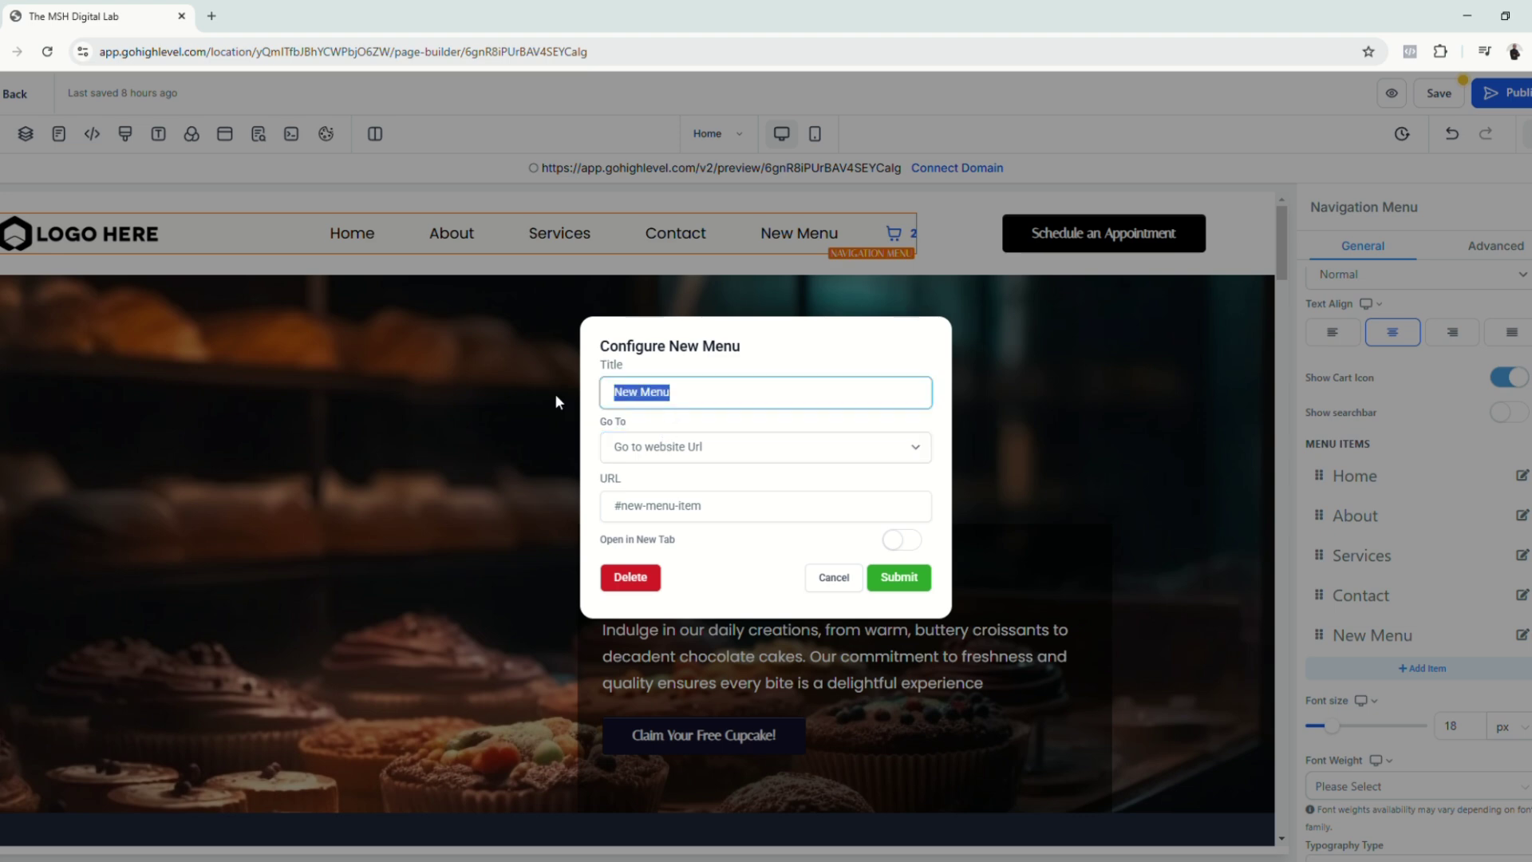
type("Store")
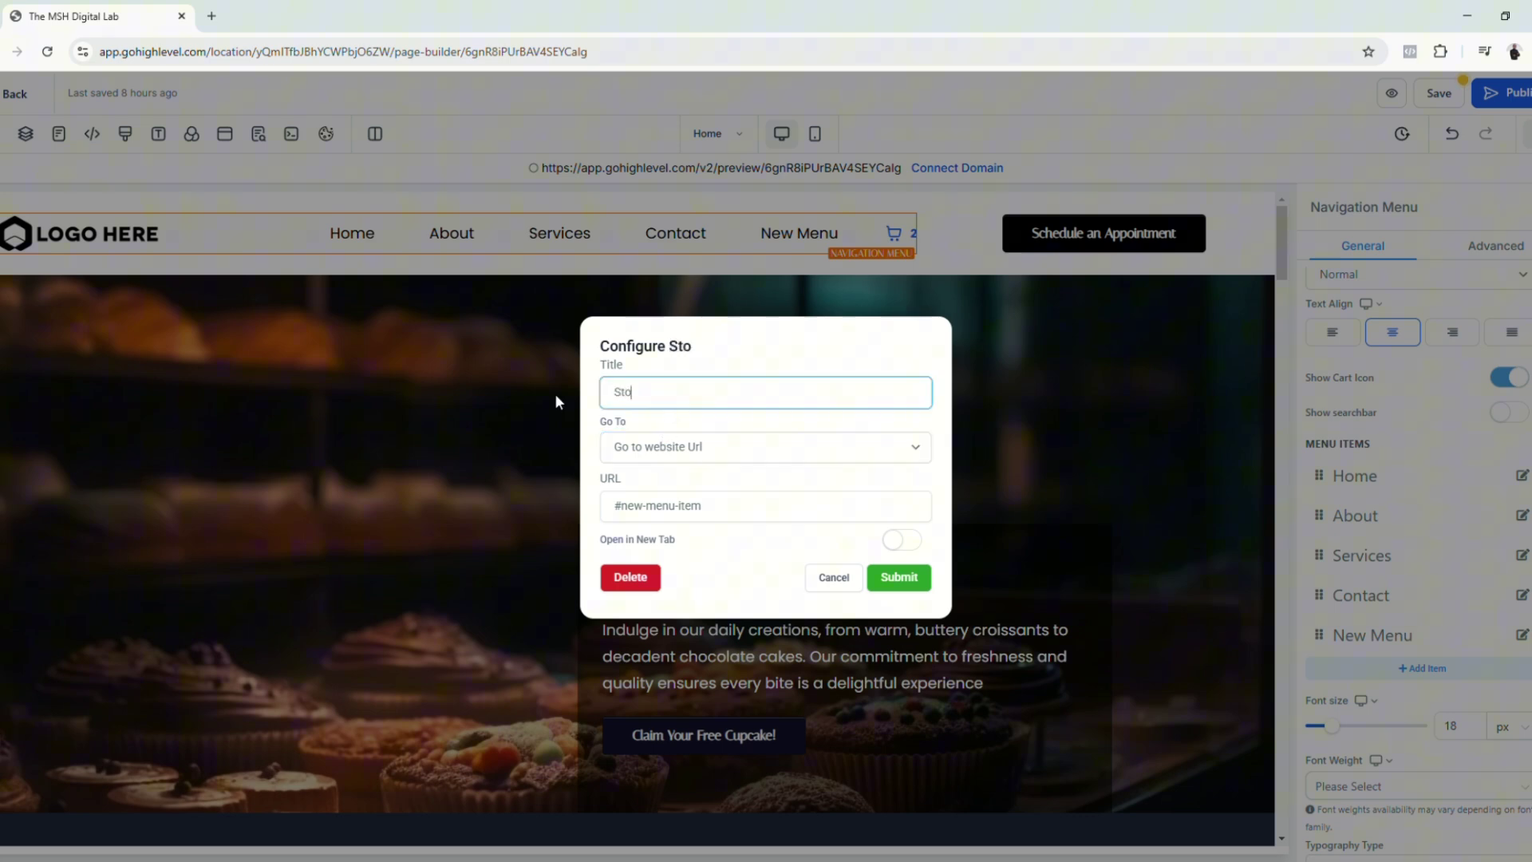
left_click(685, 456)
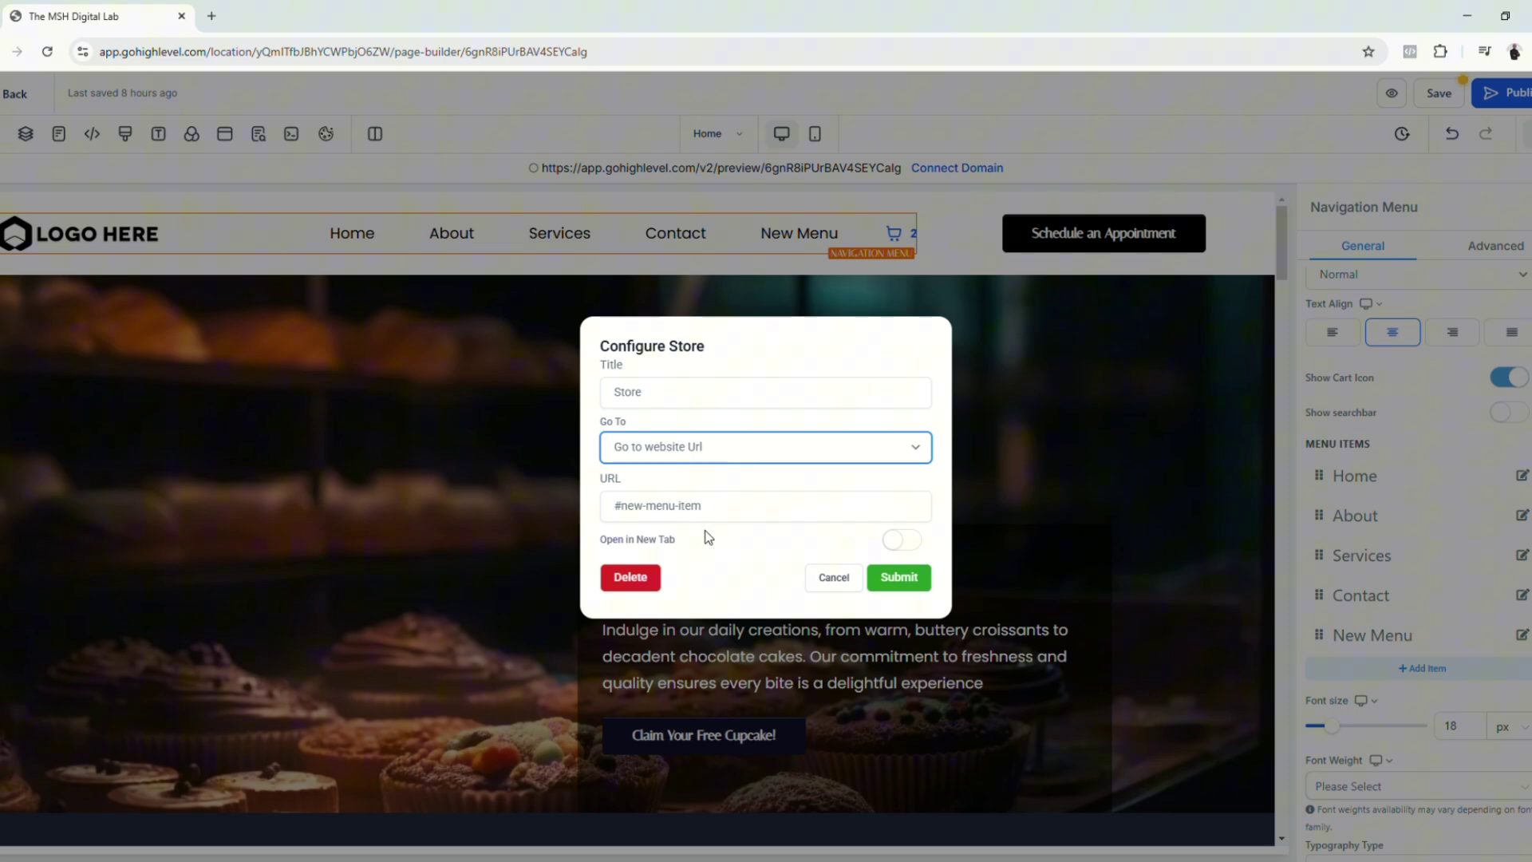
left_click(654, 496)
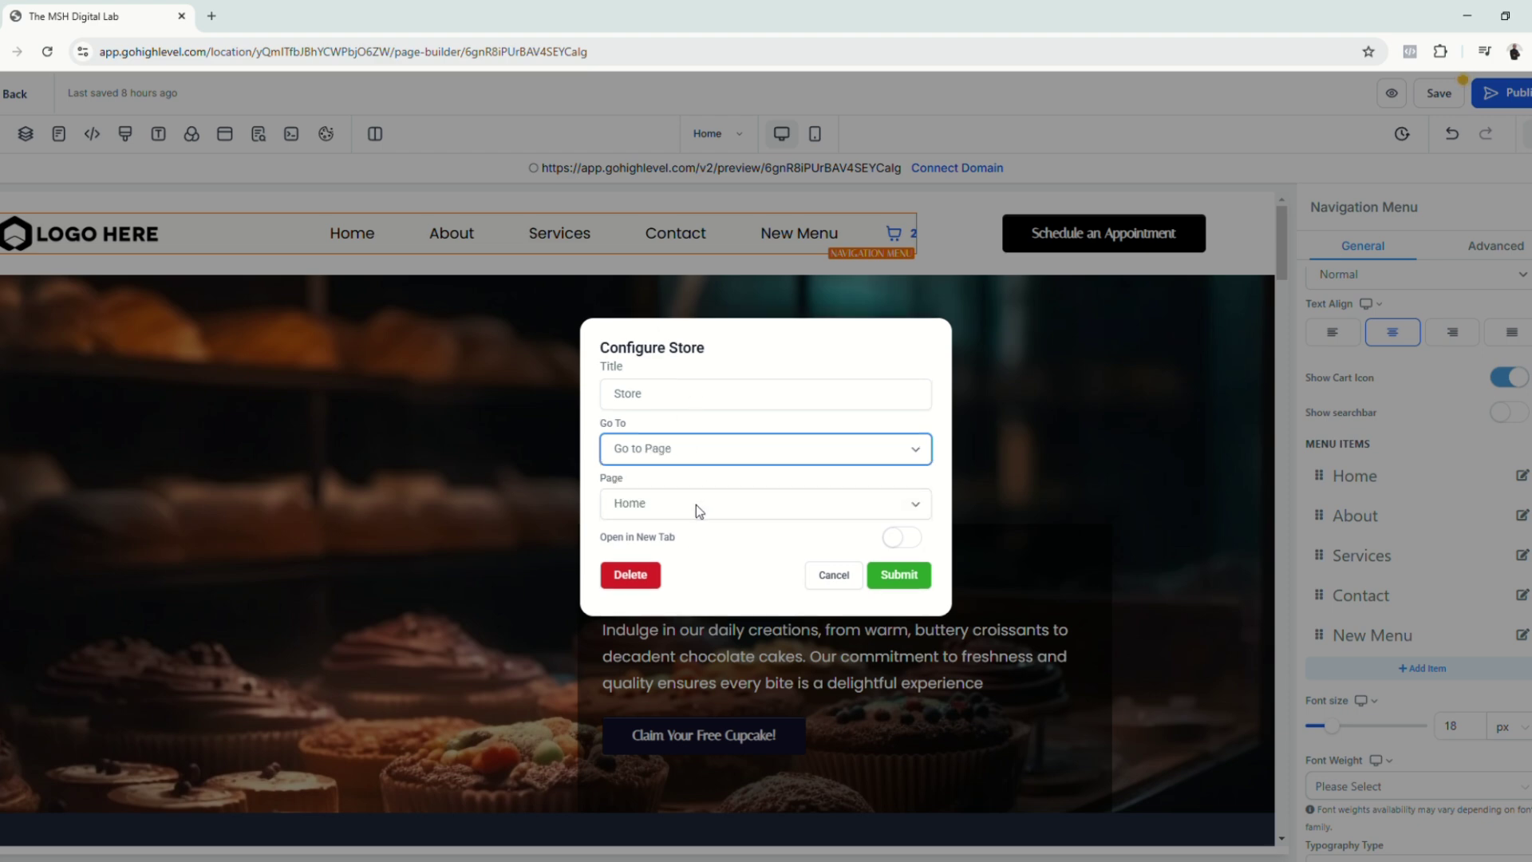
left_click(673, 505)
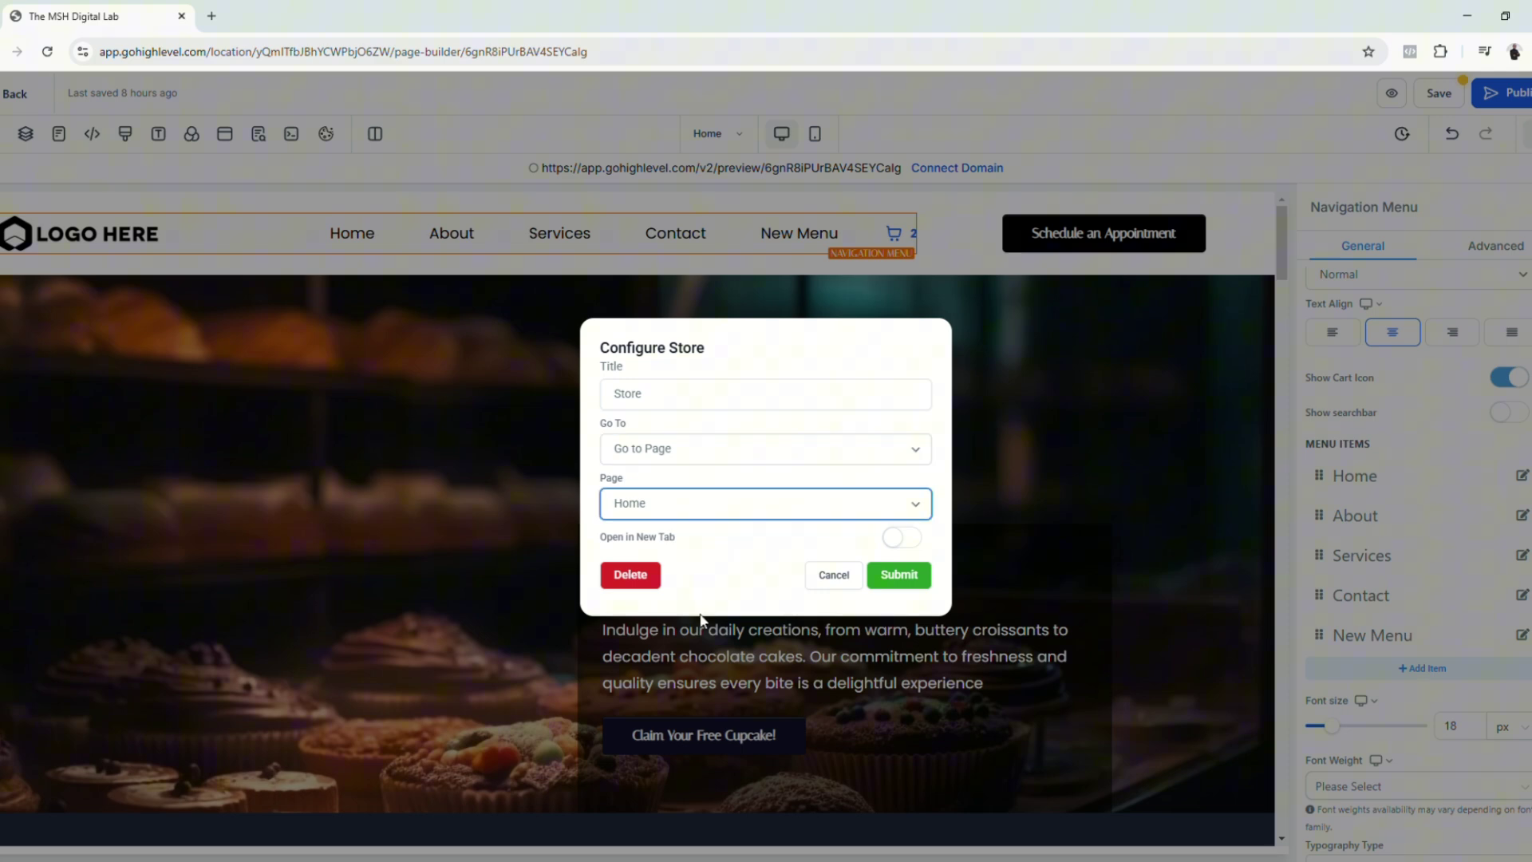
left_click(702, 649)
Save the Store item, follow it to the shop, and take two Wheat Breads to checkout.
left_click(896, 575)
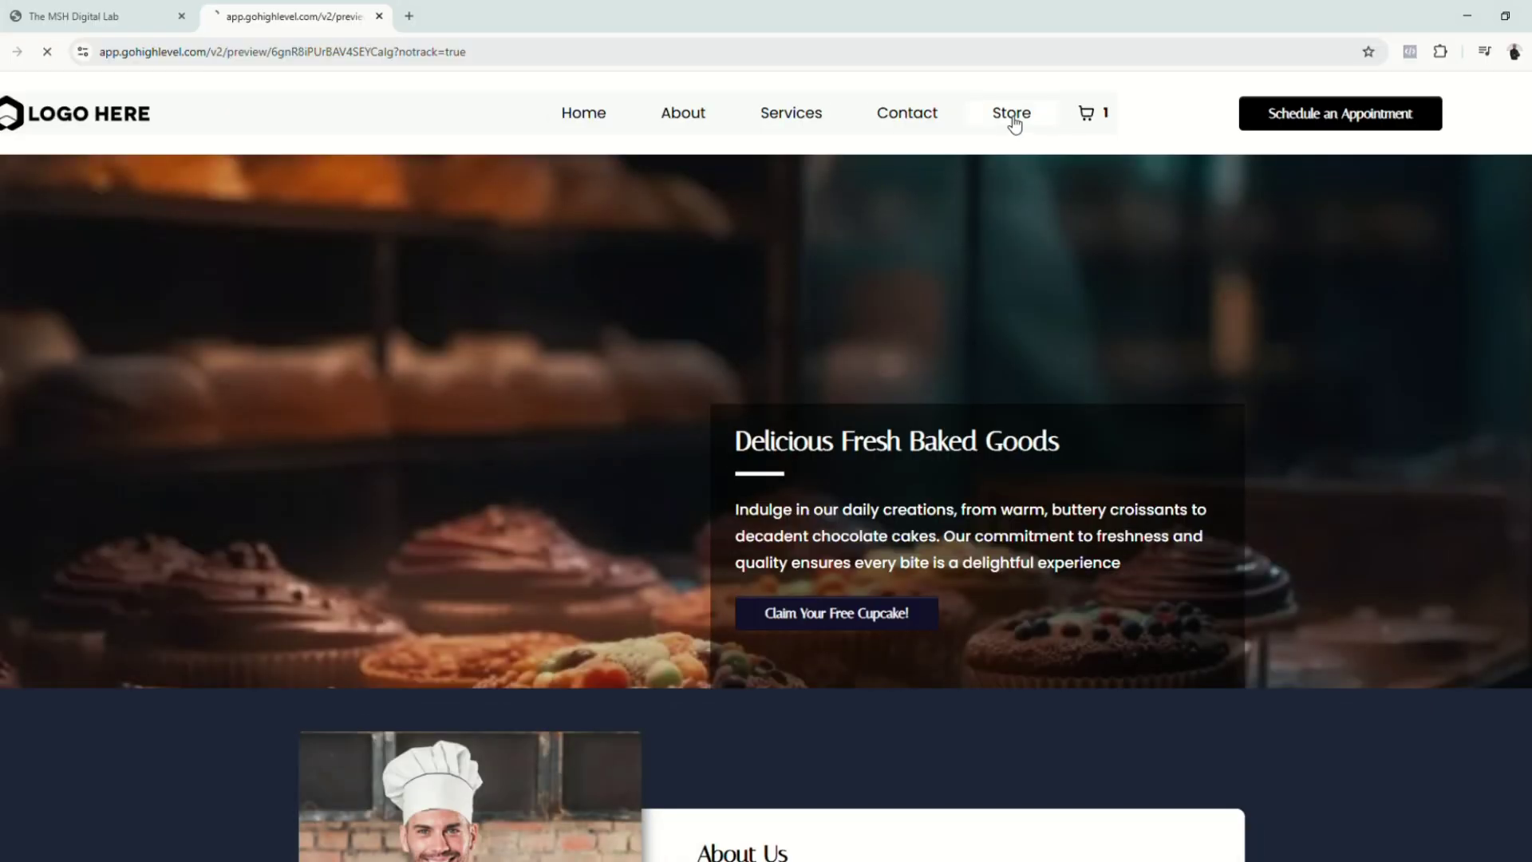
left_click(1012, 115)
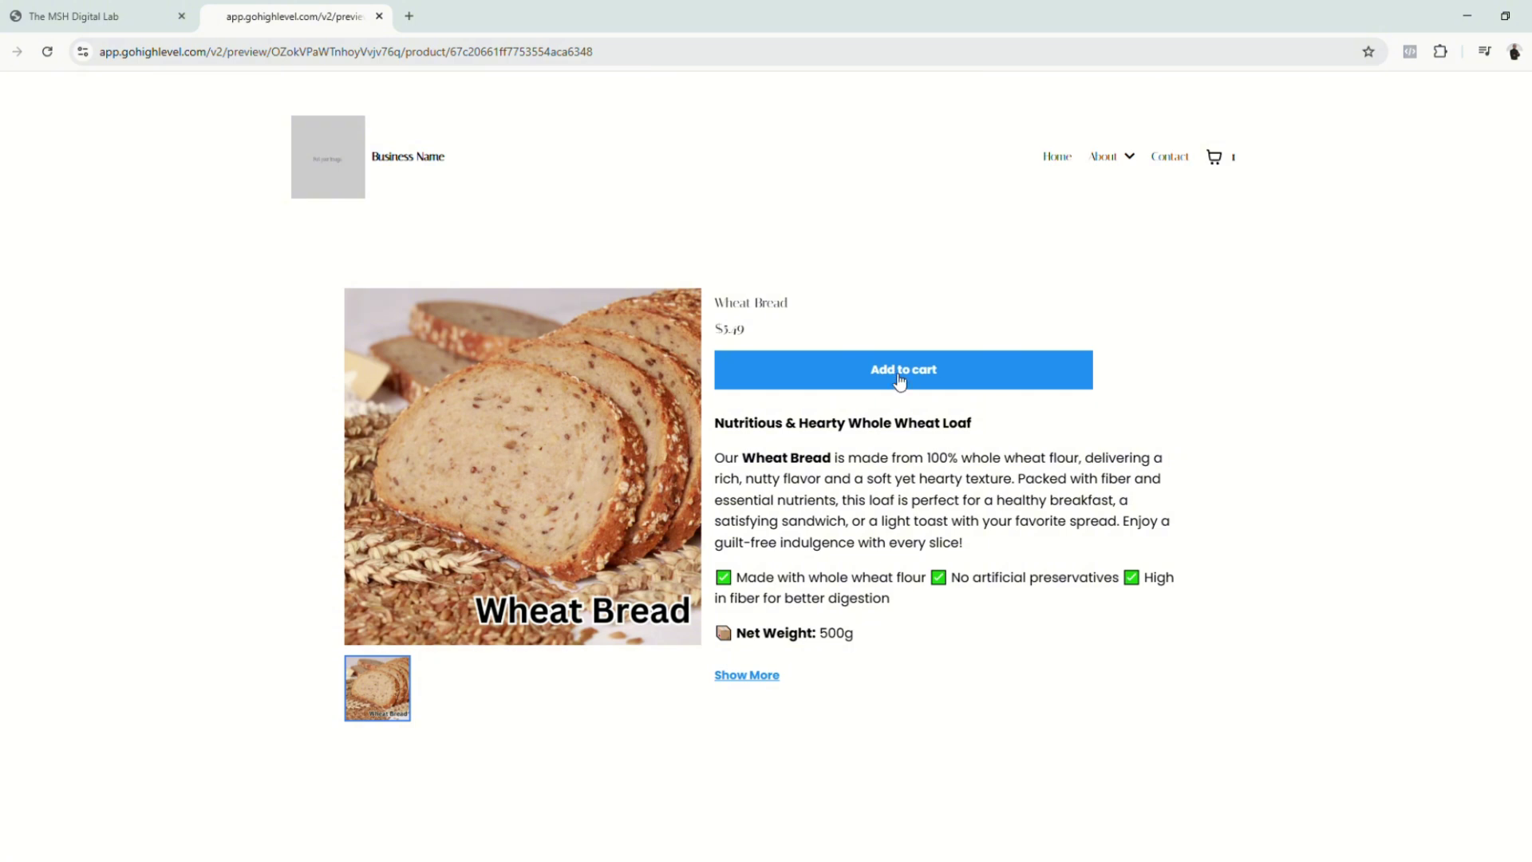
left_click(898, 376)
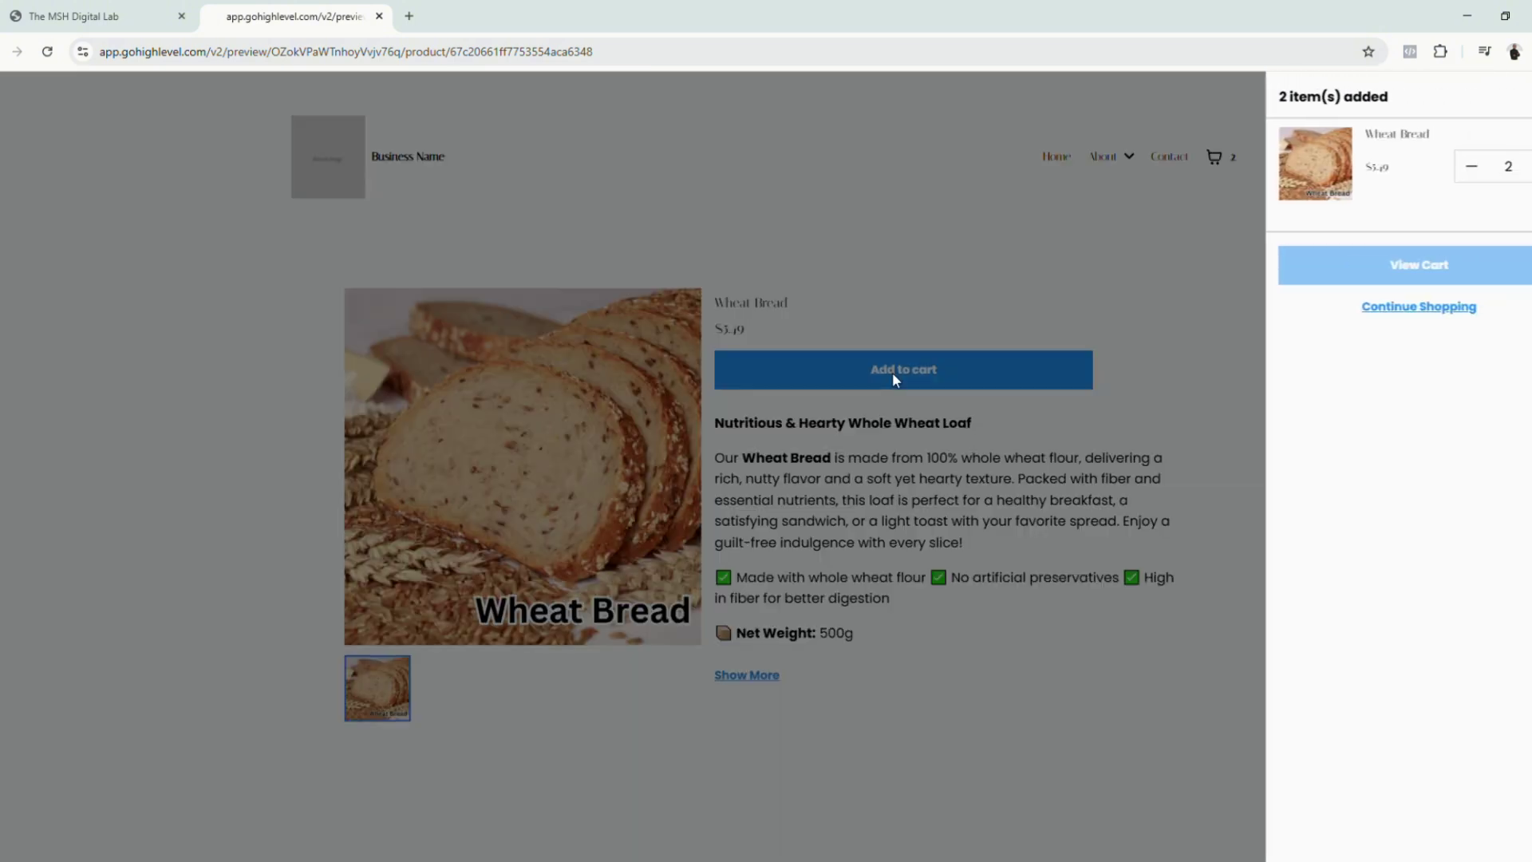
left_click(1457, 266)
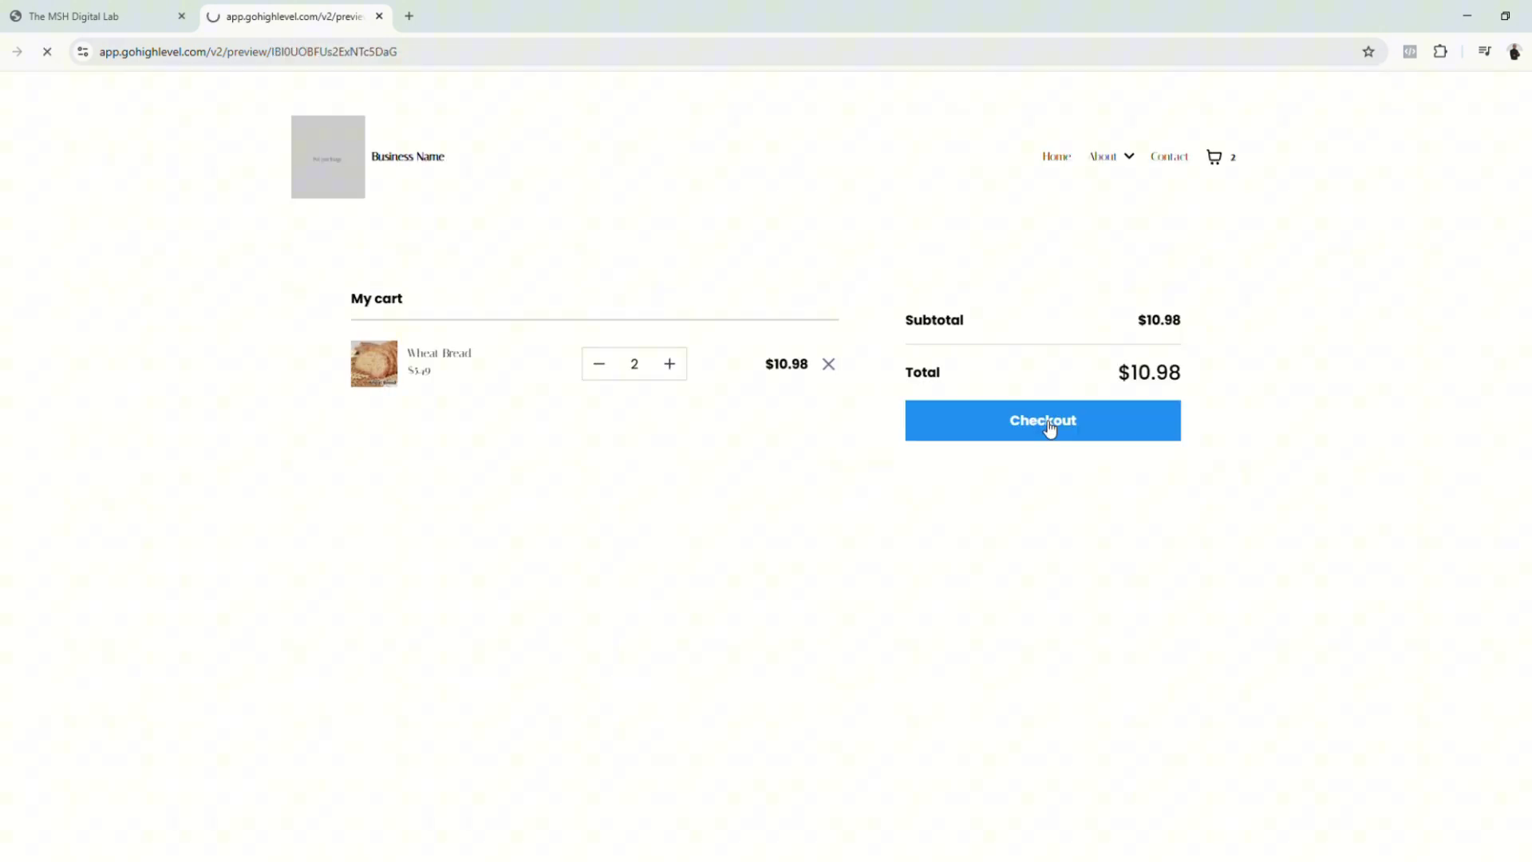
Autofill the checkout contact details to complete the test order.
scroll(551, 571, "up", 3)
left_click(469, 354)
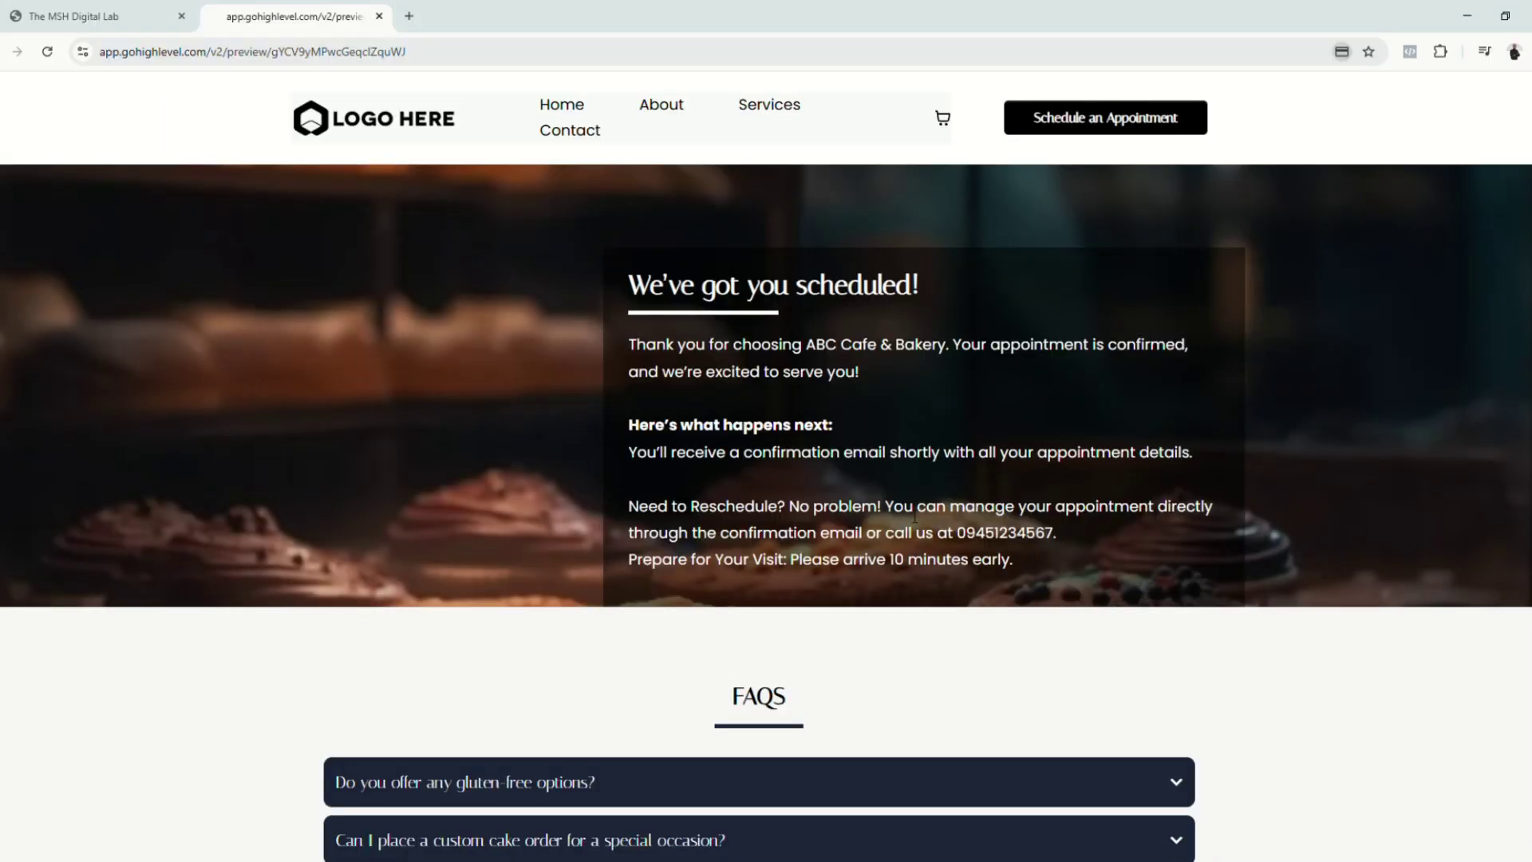
scroll(948, 537, "down", 4)
scroll(945, 538, "up", 4)
scroll(635, 391, "down", 4)
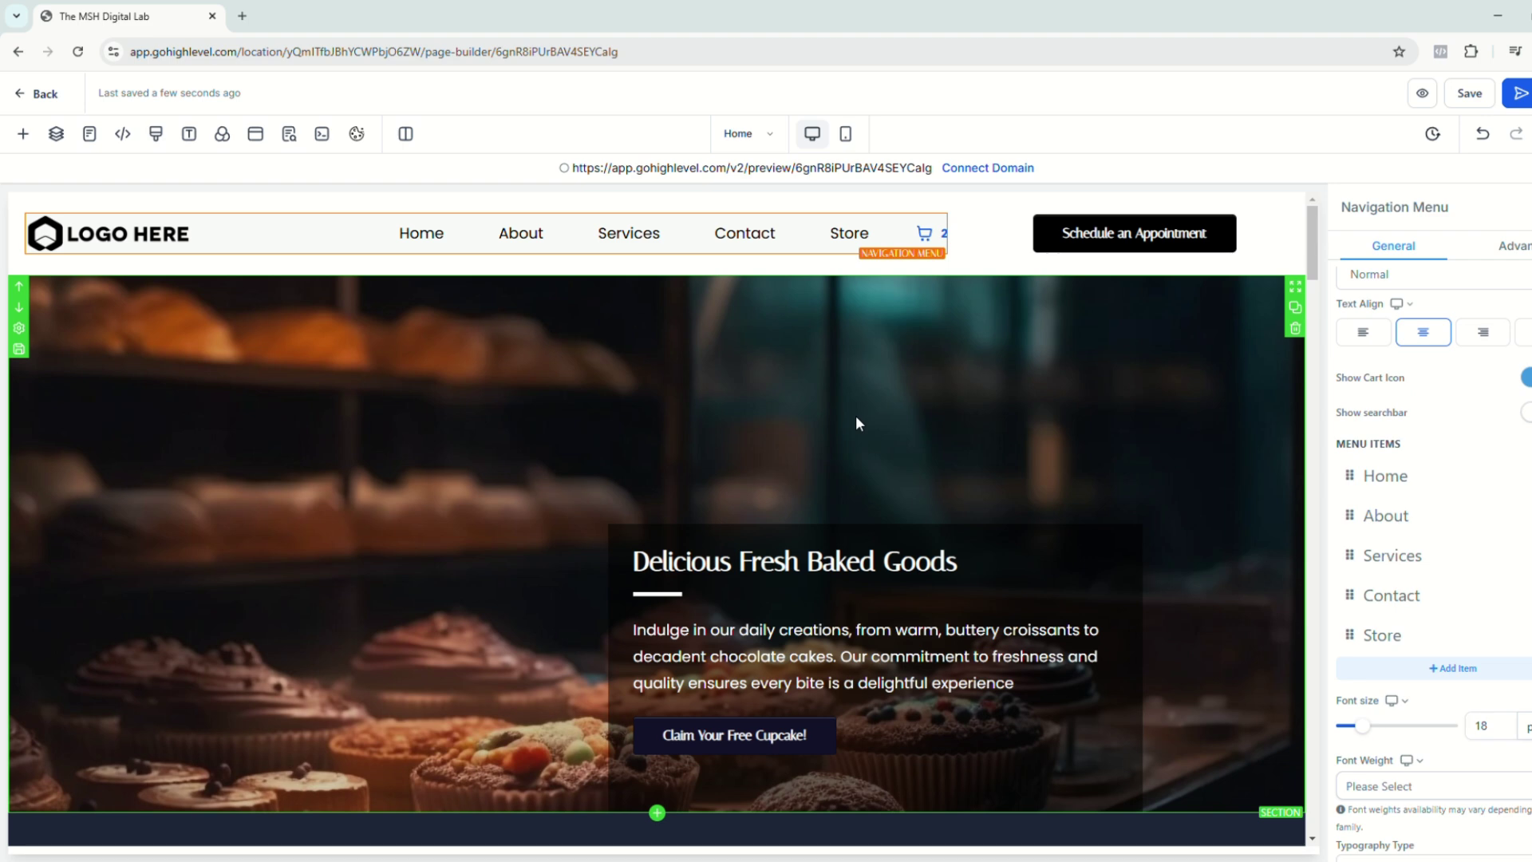
Add a Collection List element just below the homepage navigation bar.
left_click(23, 133)
left_click_drag(417, 702, 485, 302)
left_click_drag(517, 431, 550, 455)
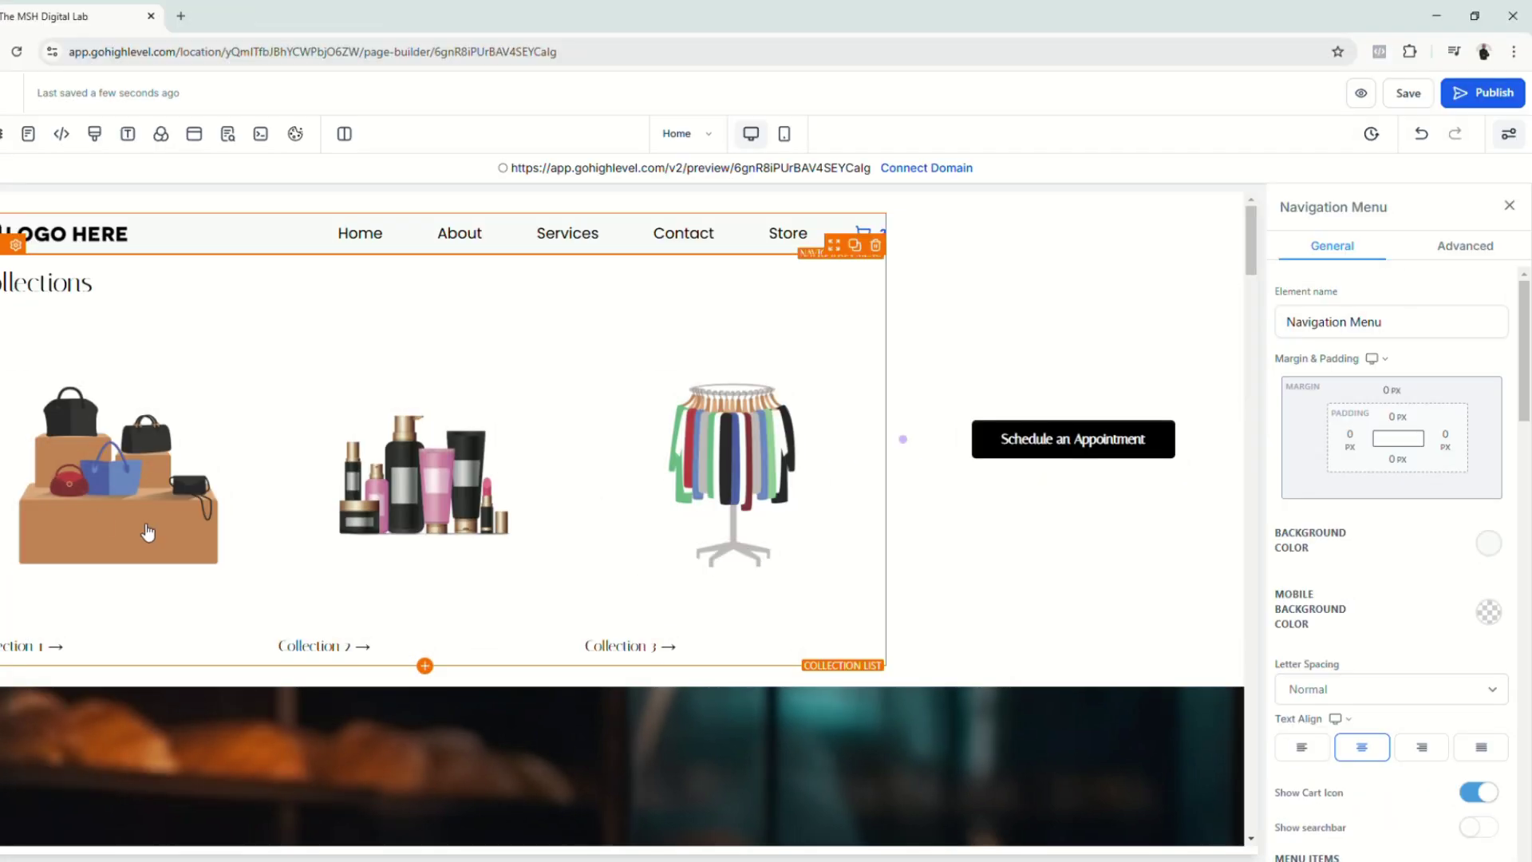
Remove Collections 2 and 3 and rename the element to Bread Collection.
left_click(207, 533)
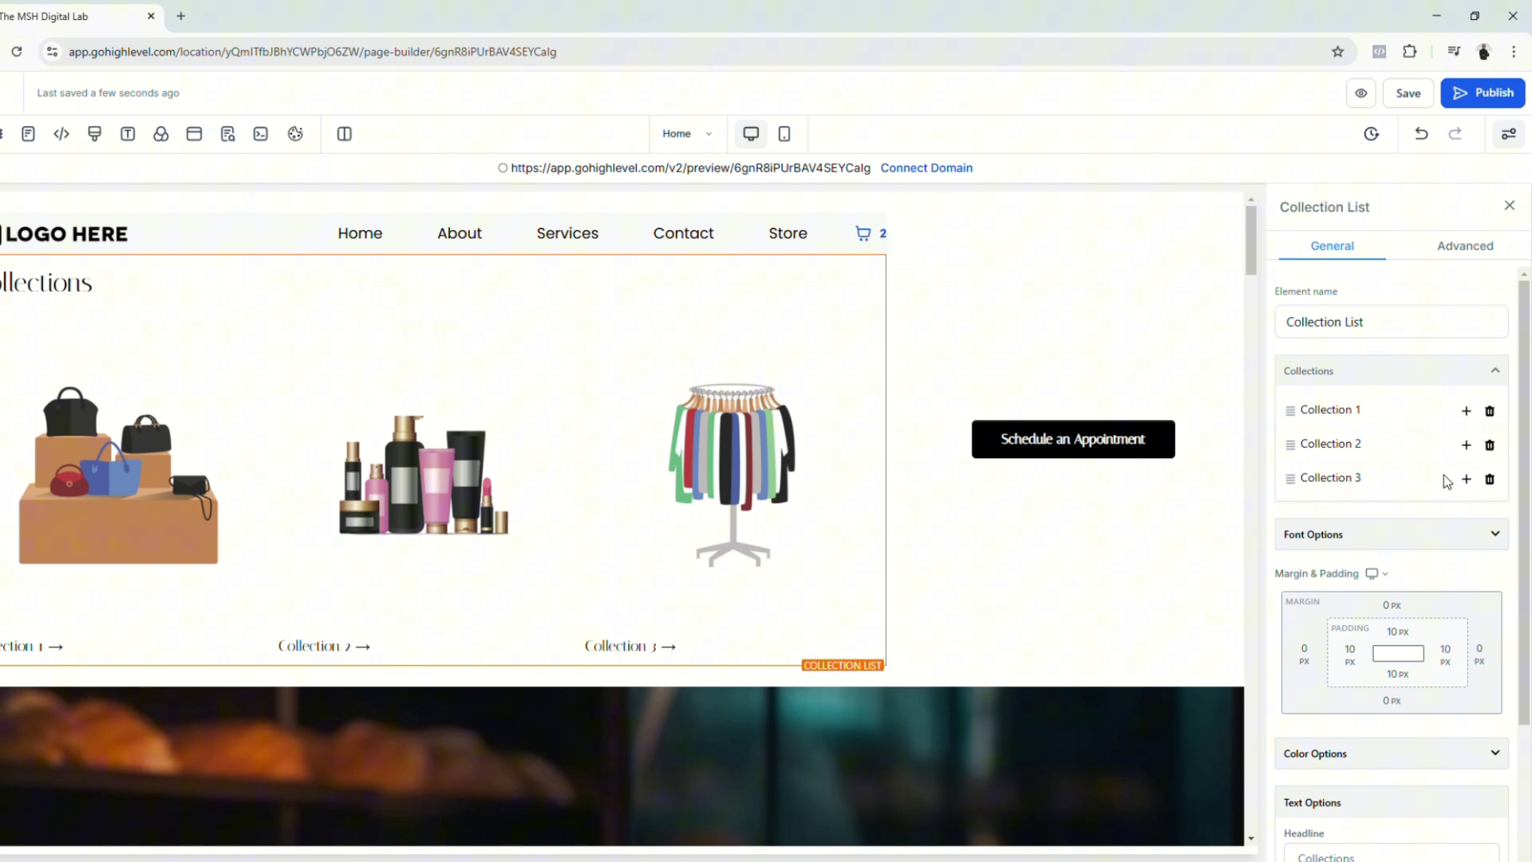
left_click(1491, 445)
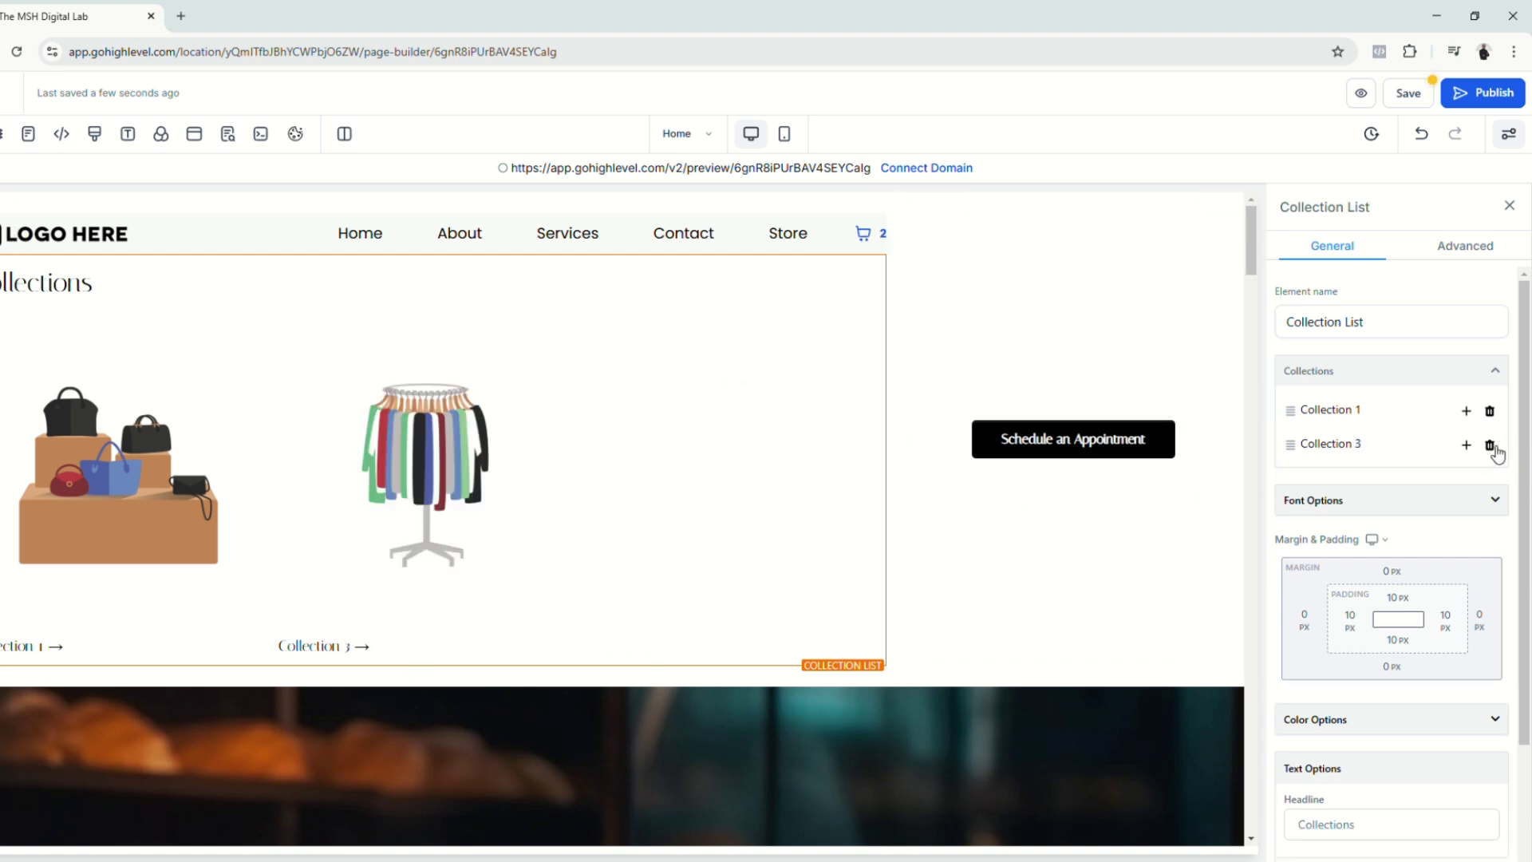
left_click(1491, 445)
left_click_drag(1399, 330, 1205, 323)
type("Bread")
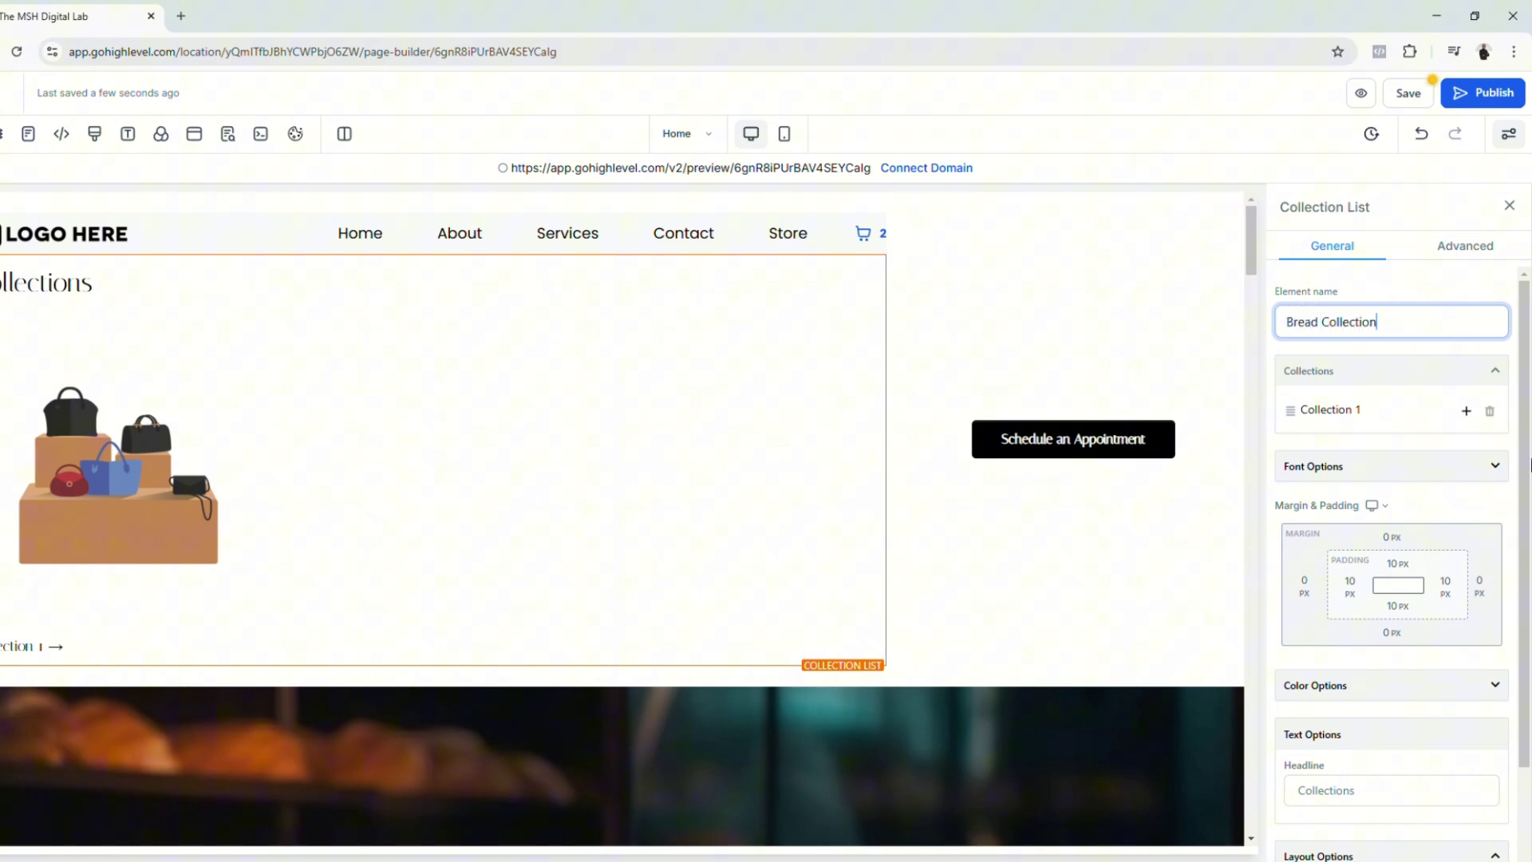
scroll(1320, 704, "down", 2)
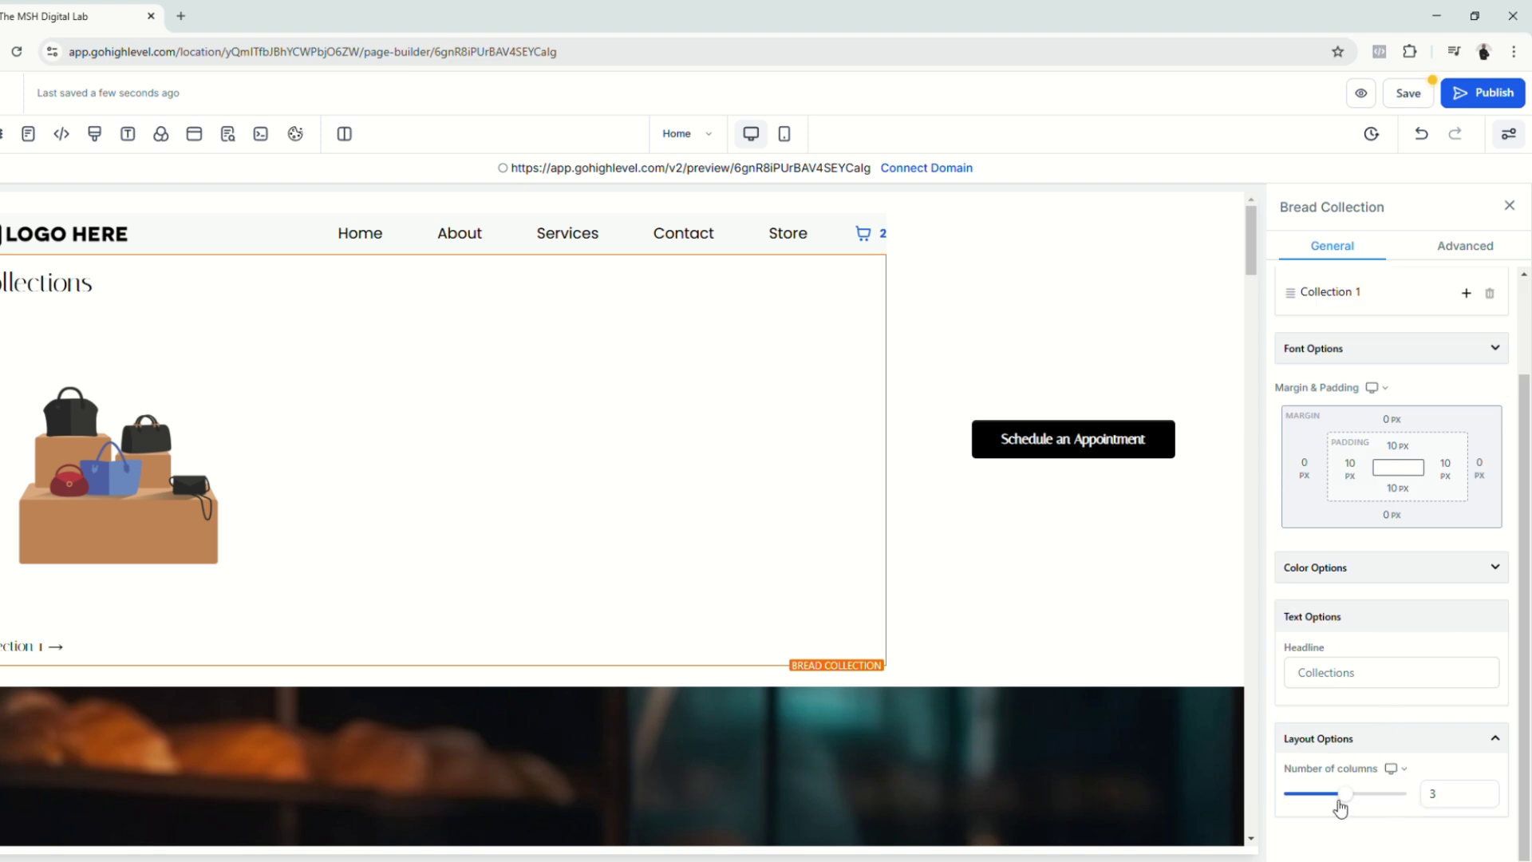
scroll(1320, 704, "up", 2)
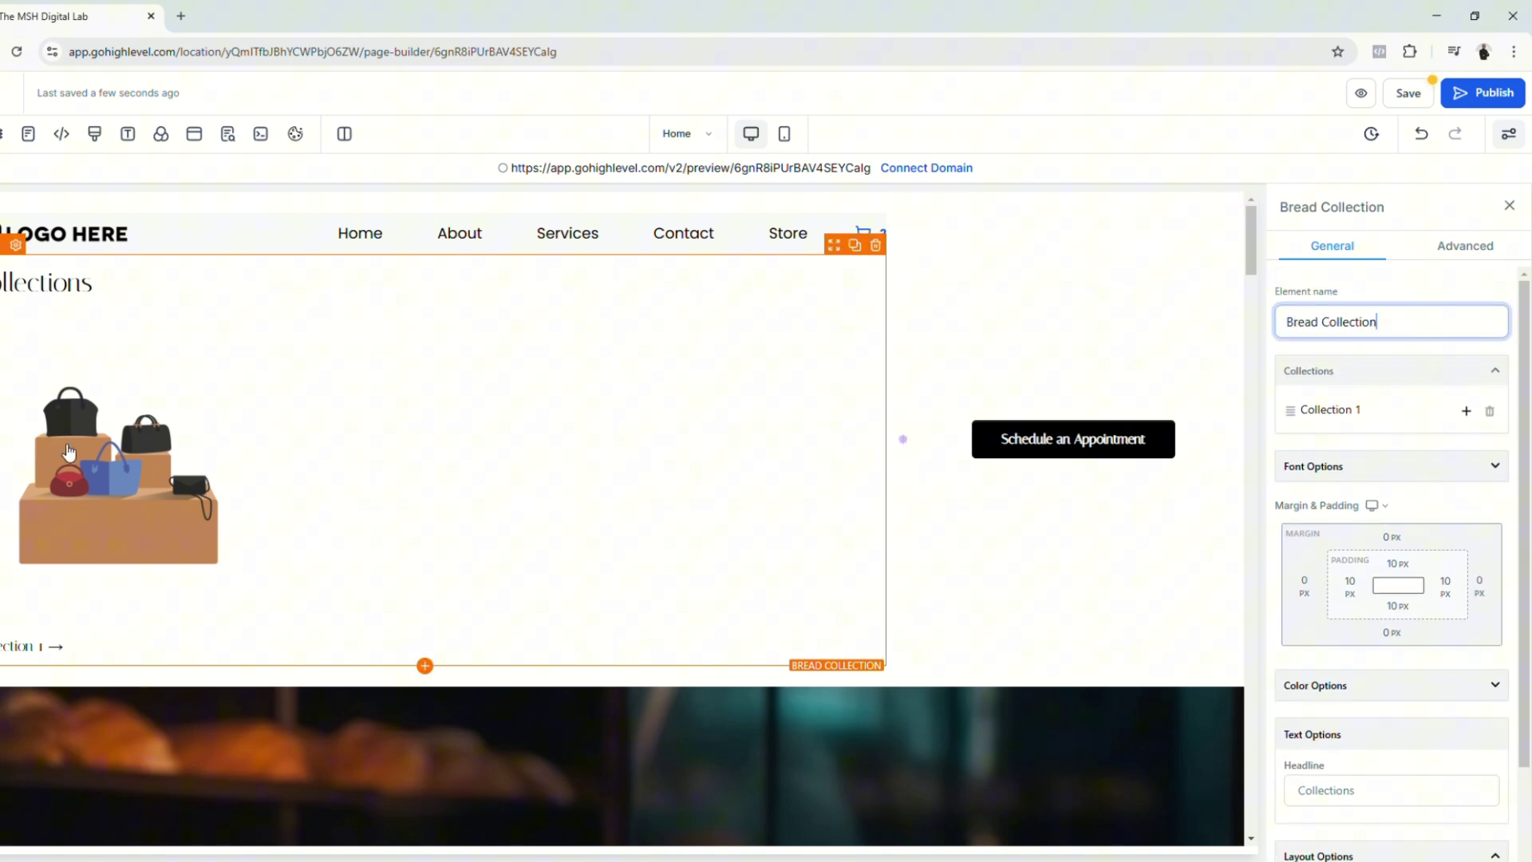
left_click(902, 438)
Set Collection 1 to Bread Collection and save the homepage.
left_click(1331, 409)
left_click(1372, 524)
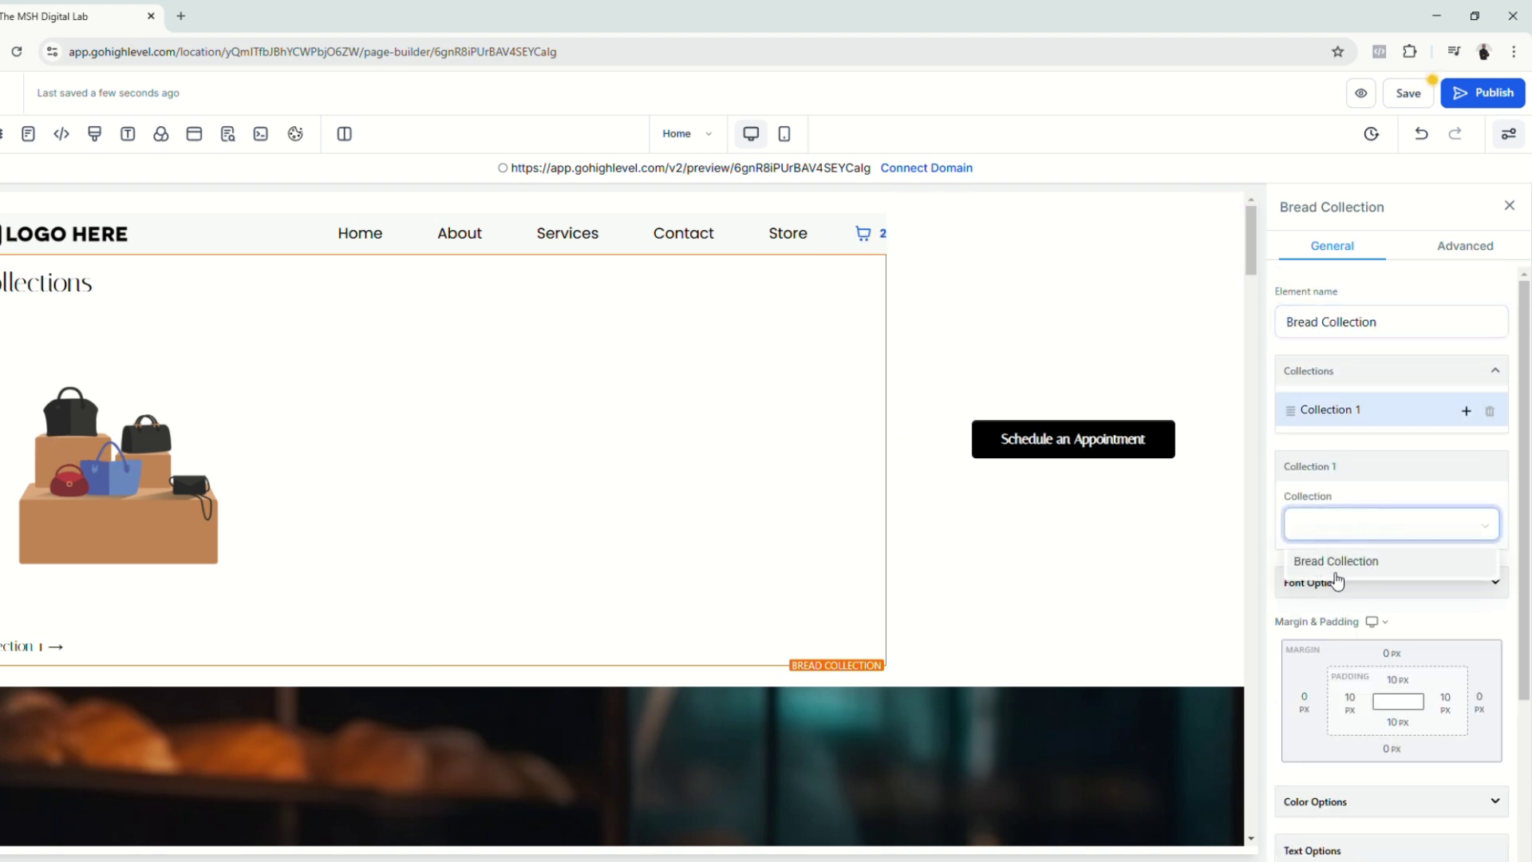
left_click(1362, 570)
left_click(1428, 96)
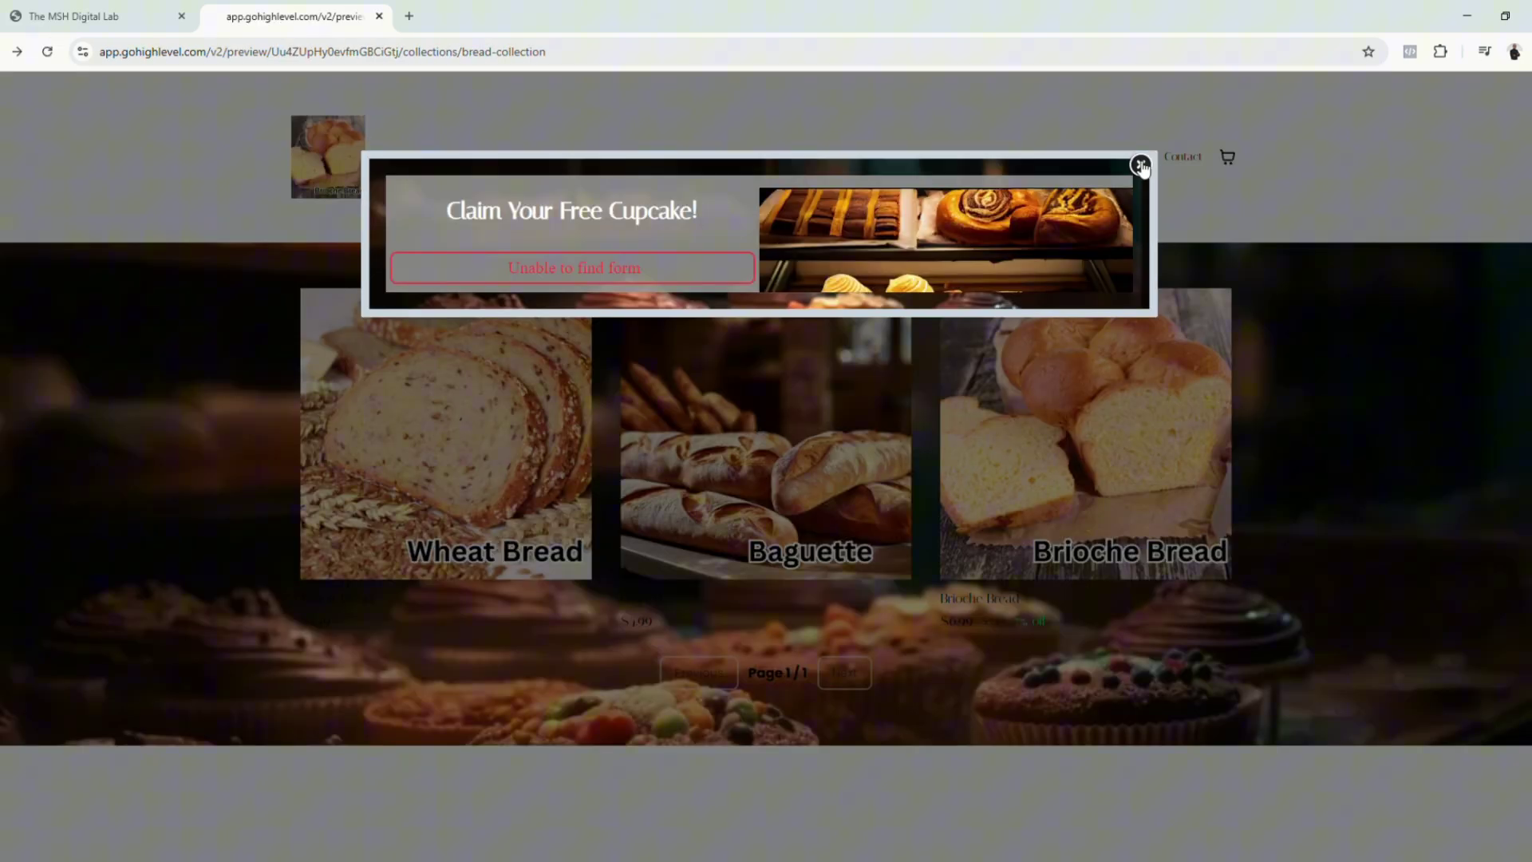
Dismiss the Claim Your Free Cupcake popup on the bread collection preview.
left_click(1140, 162)
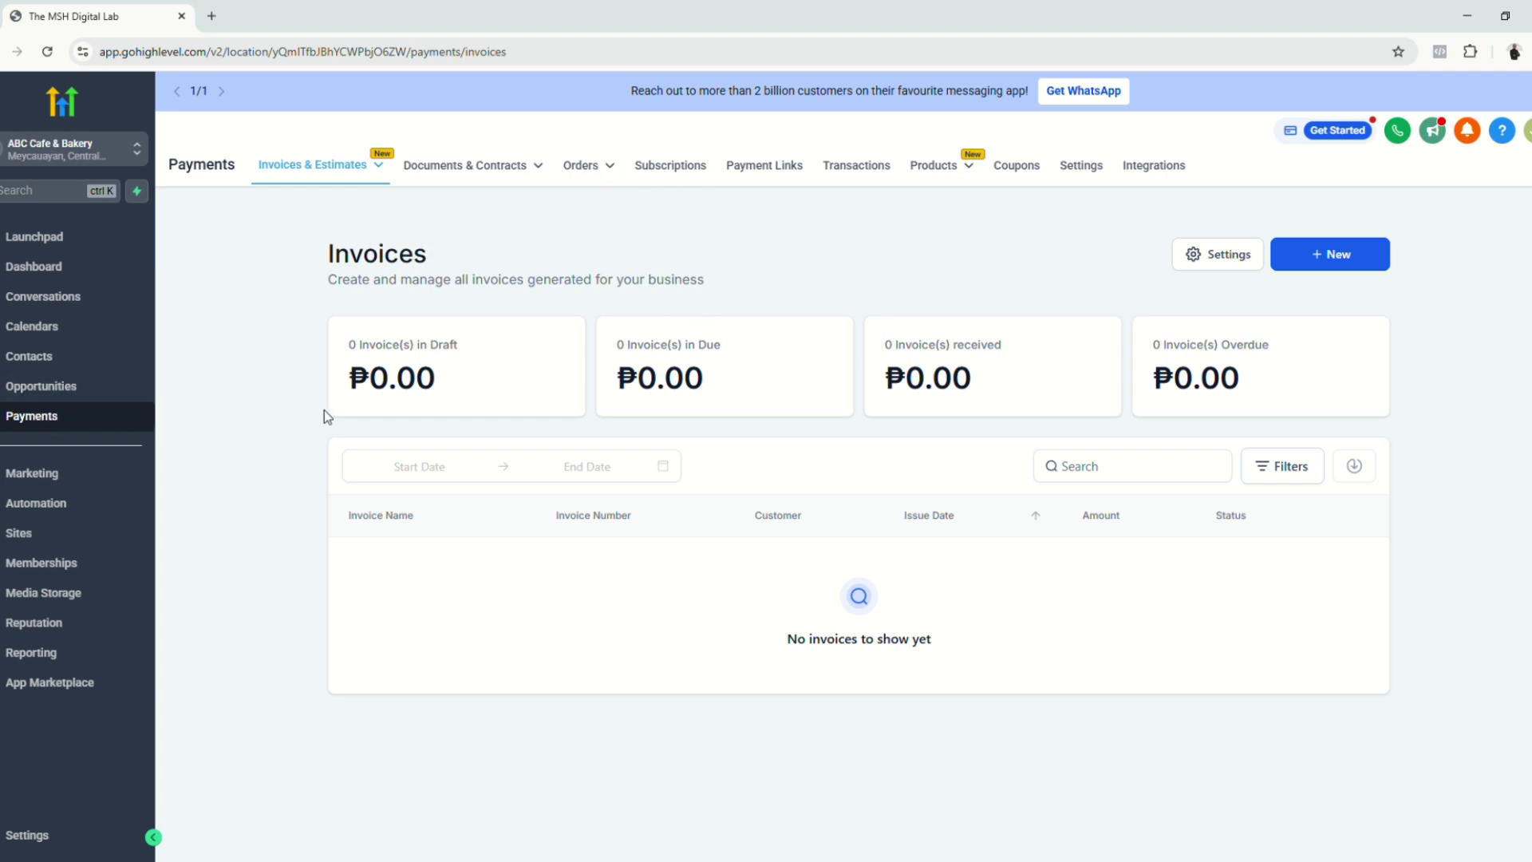
Open Payments > Orders to see the unfulfilled $10.98 Bakery test order.
left_click(580, 168)
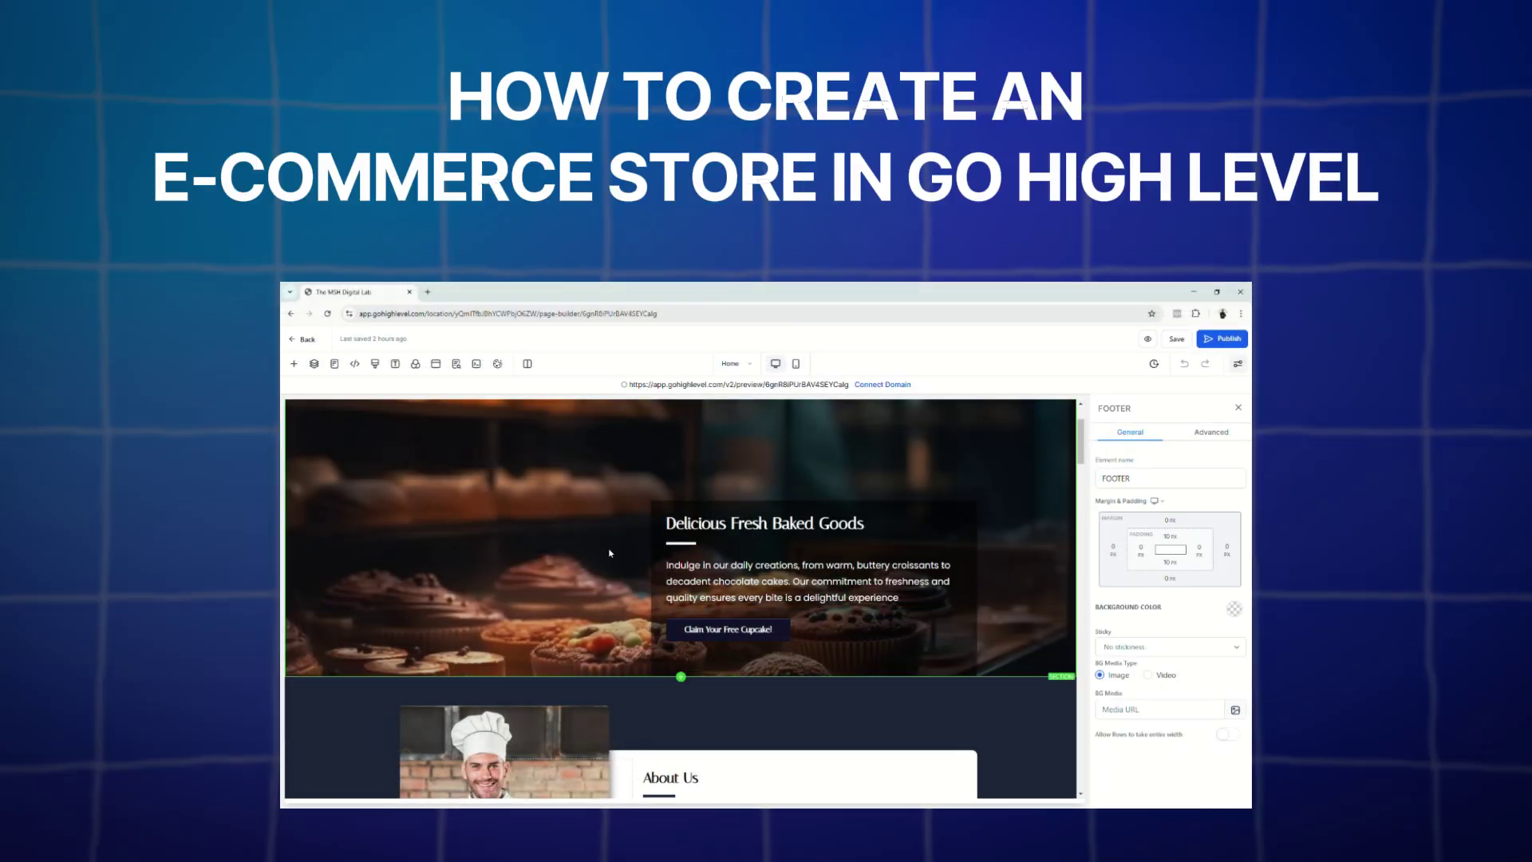
left_click(294, 363)
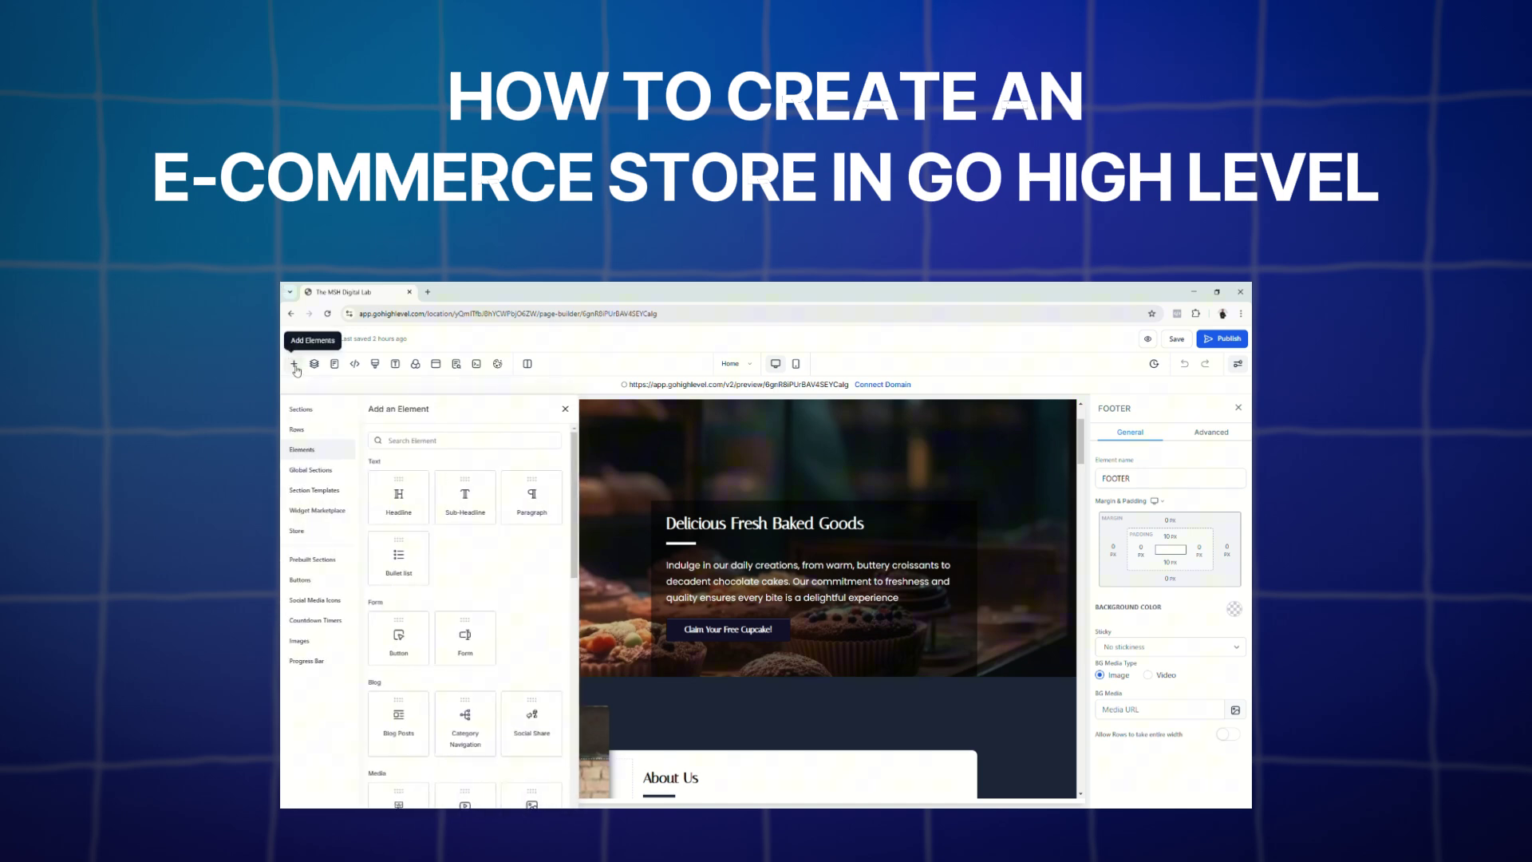
left_click(304, 532)
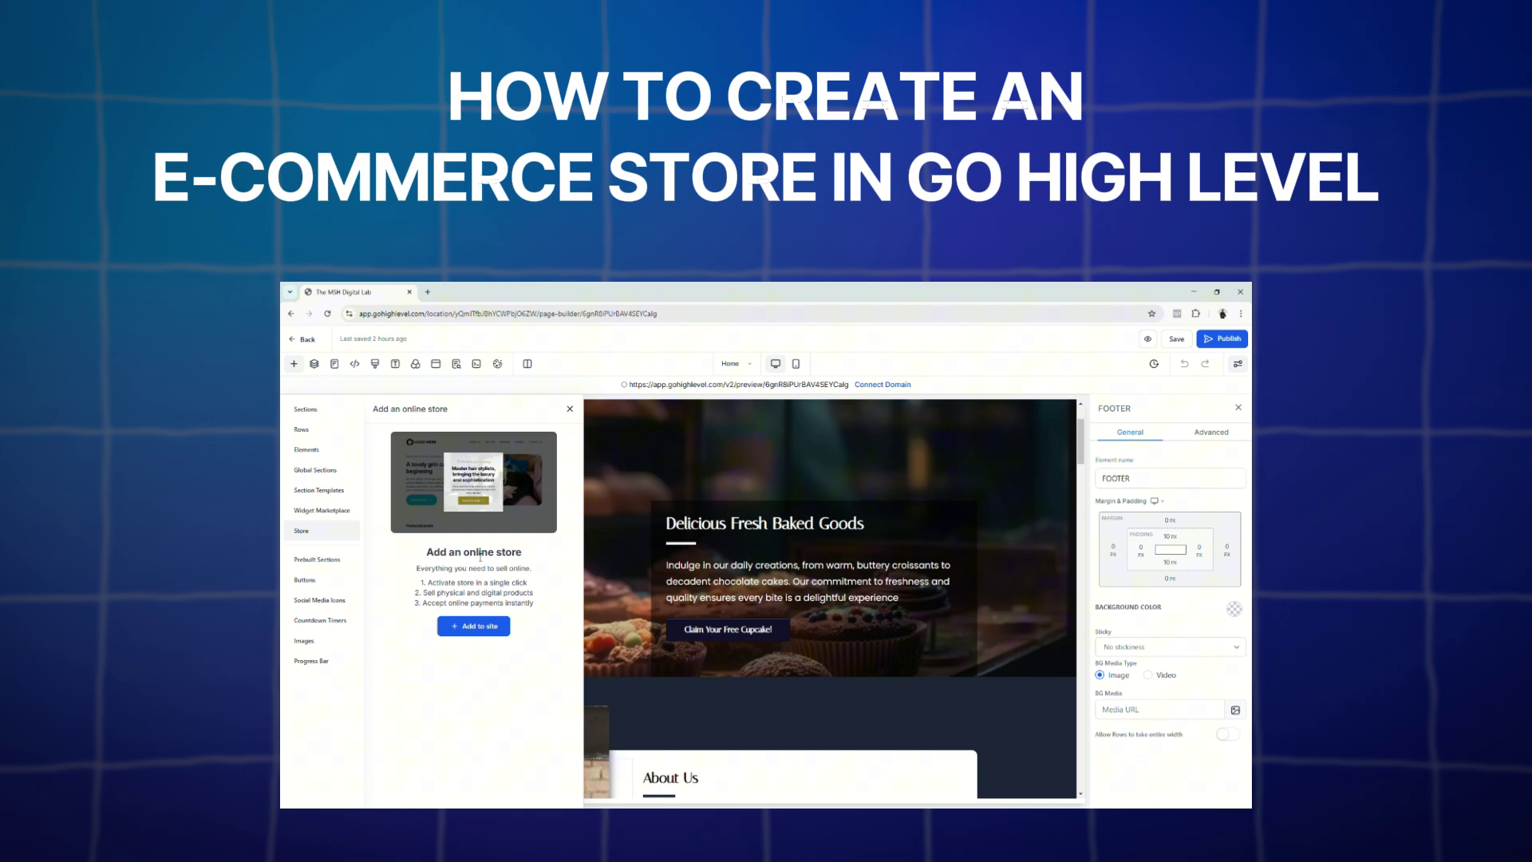
left_click_drag(427, 552, 478, 554)
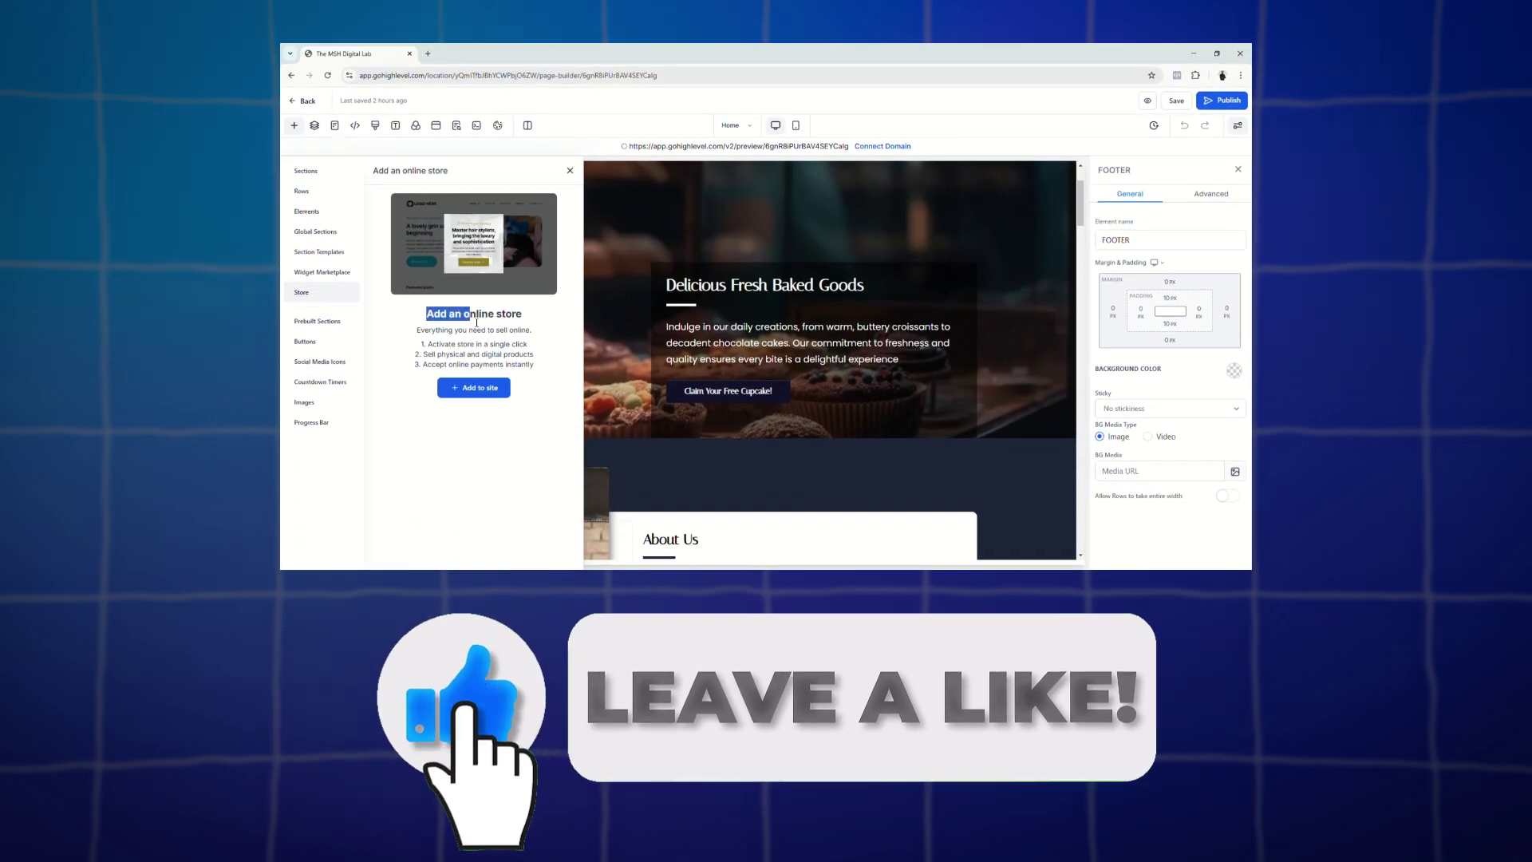
left_click_drag(478, 323, 541, 365)
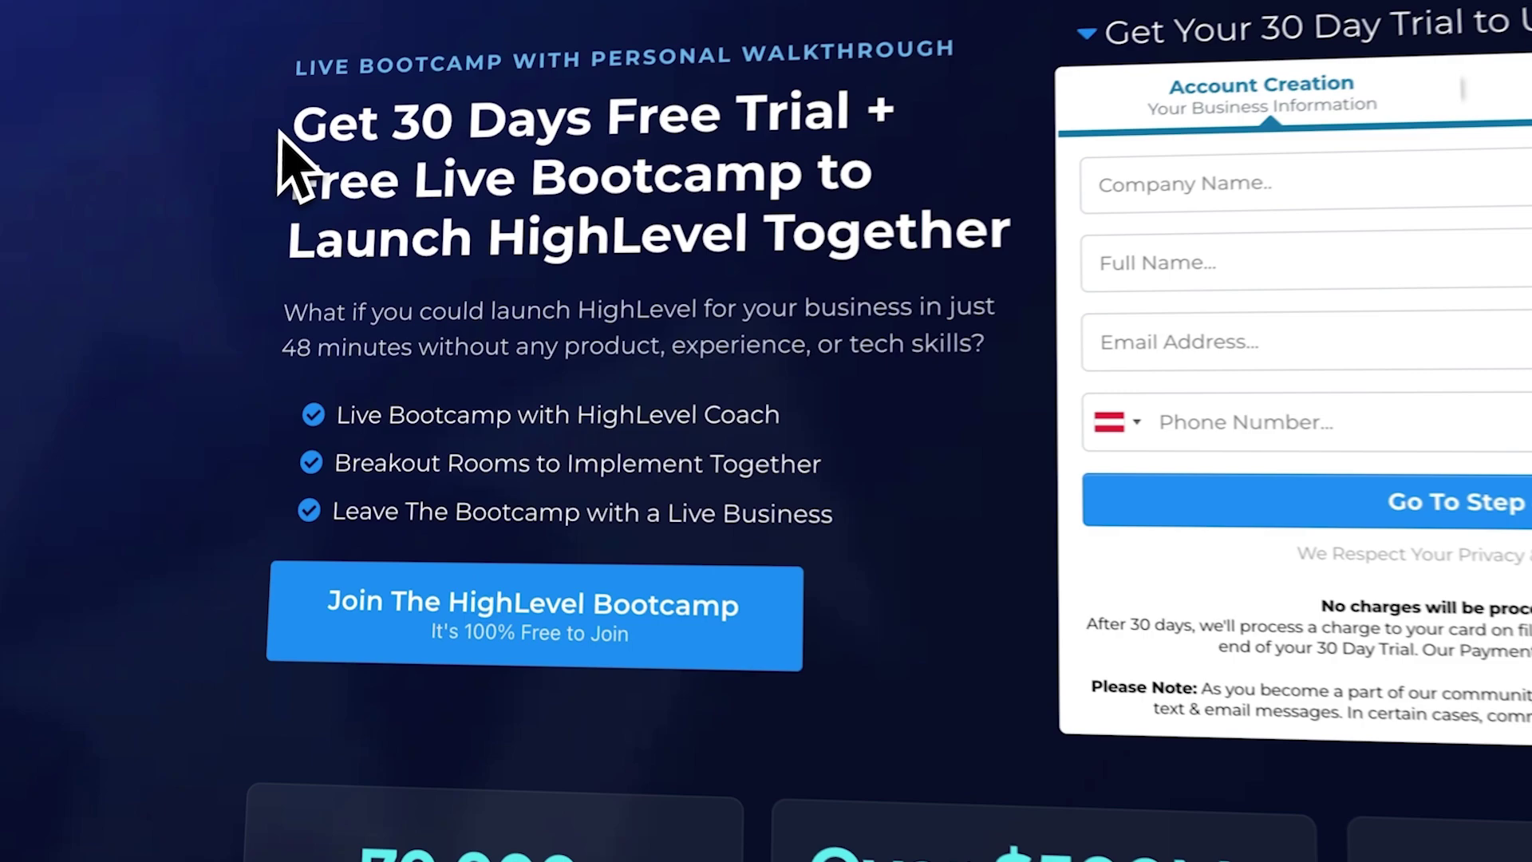
left_click_drag(293, 116, 896, 109)
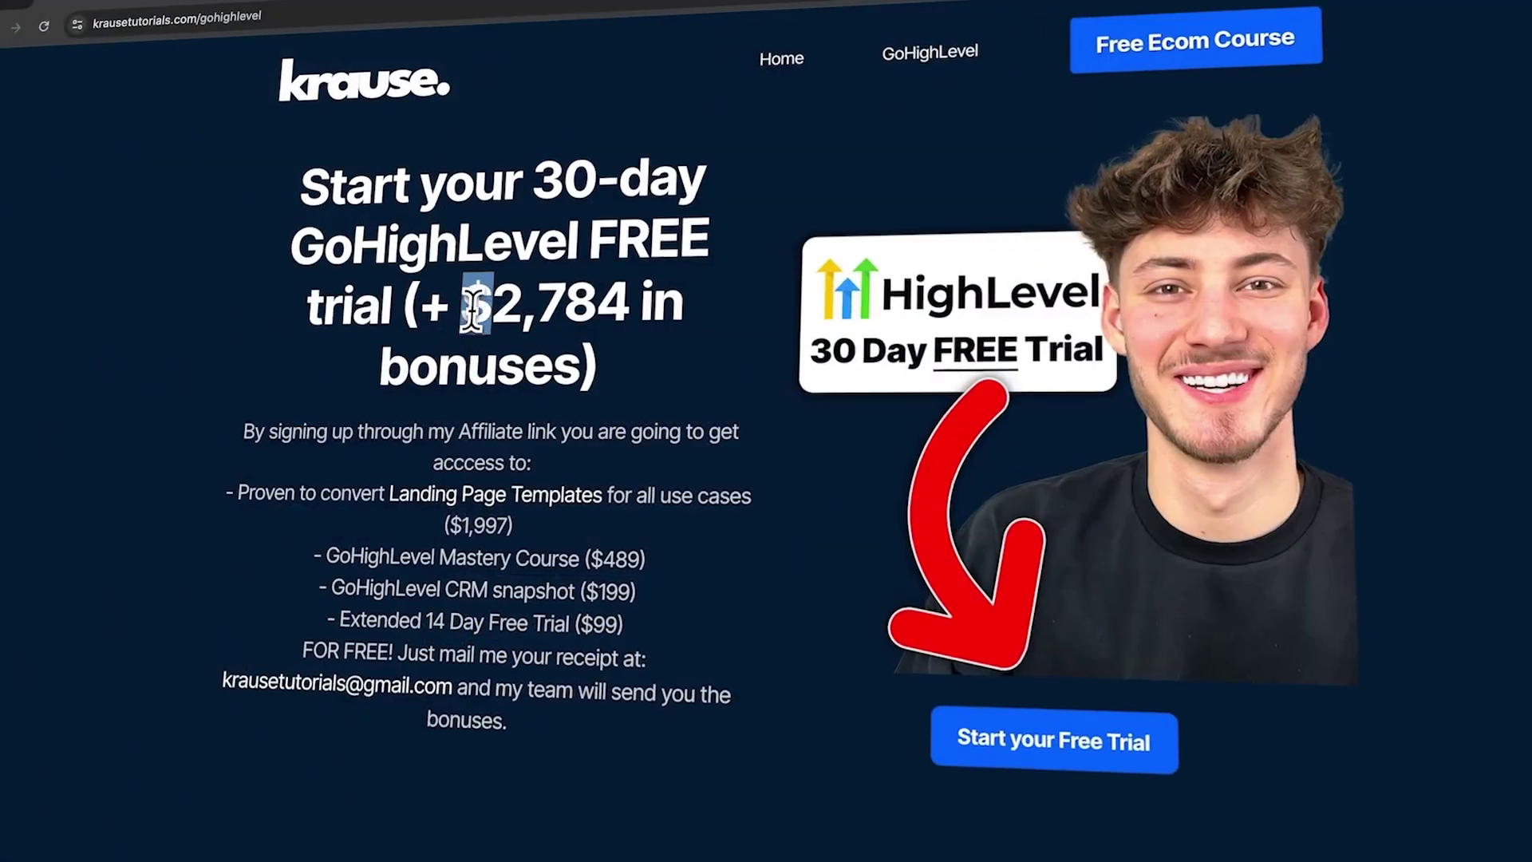
left_click_drag(477, 303, 583, 367)
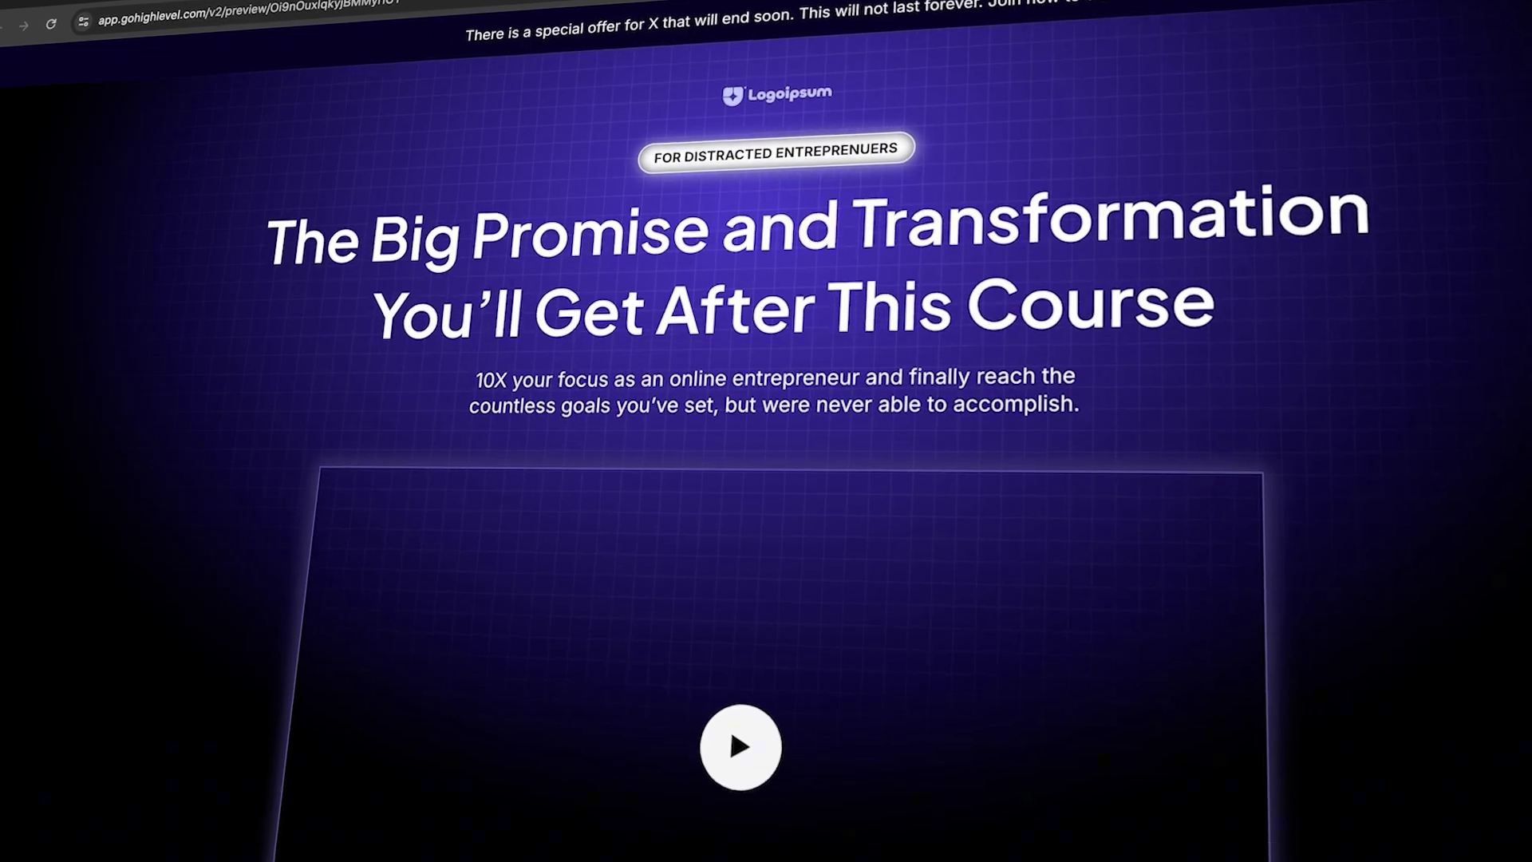
scroll(766, 431, "down", 15)
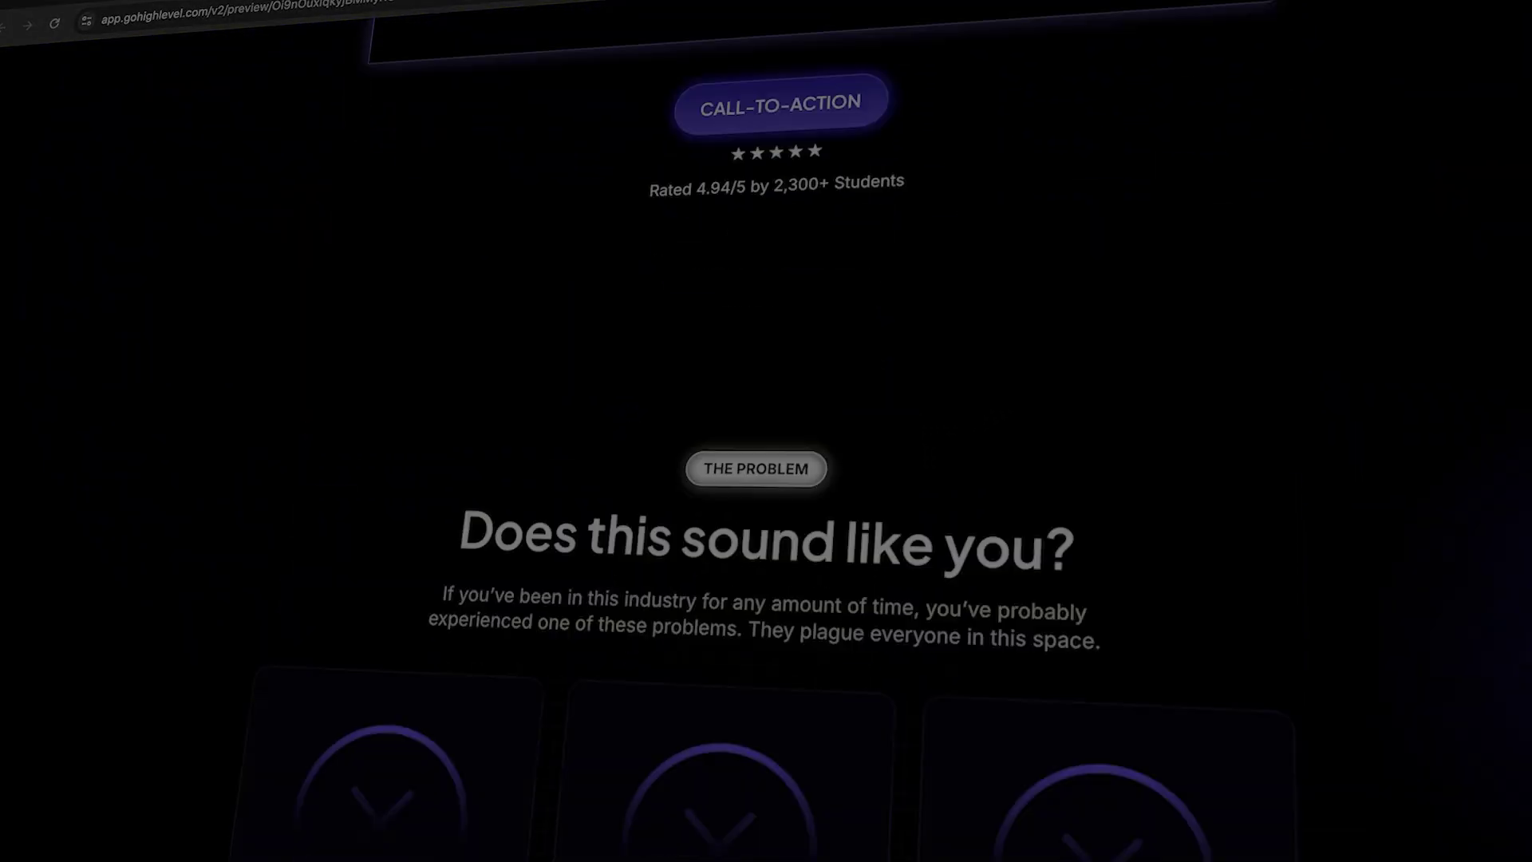